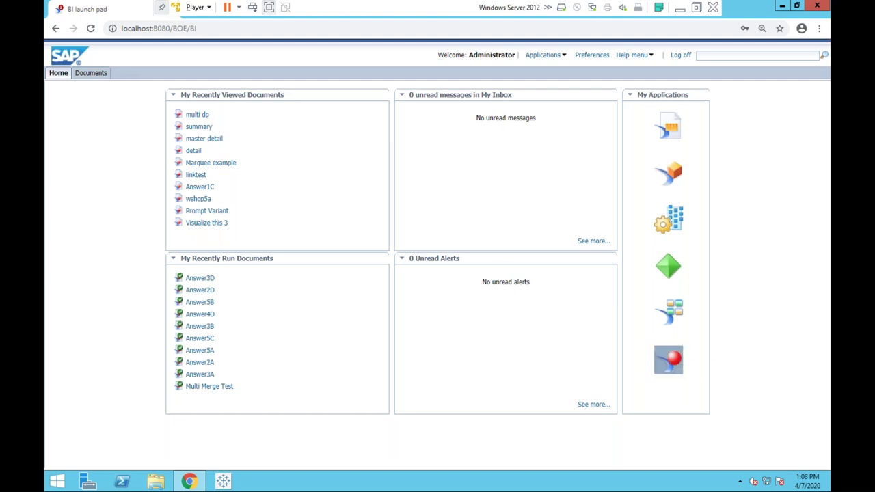
Step: Launch Web Intelligence, start a new document, and reposition and resize the Create a document dialog
click(669, 359)
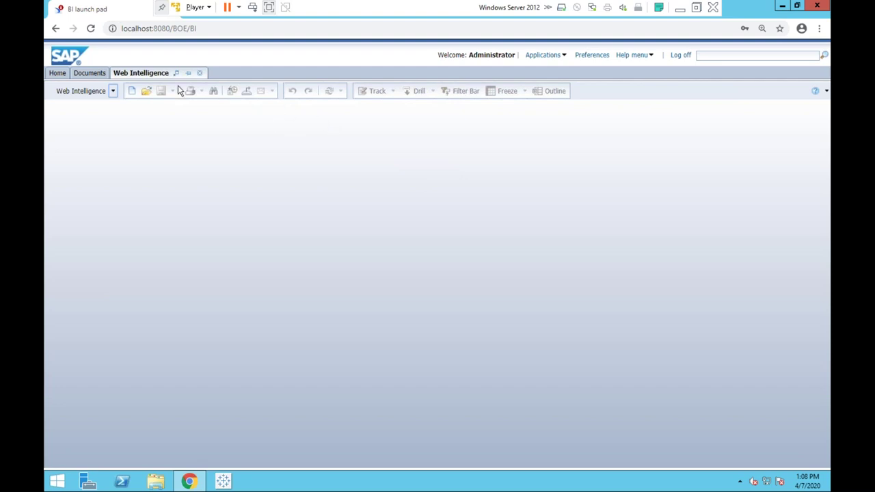
click(131, 92)
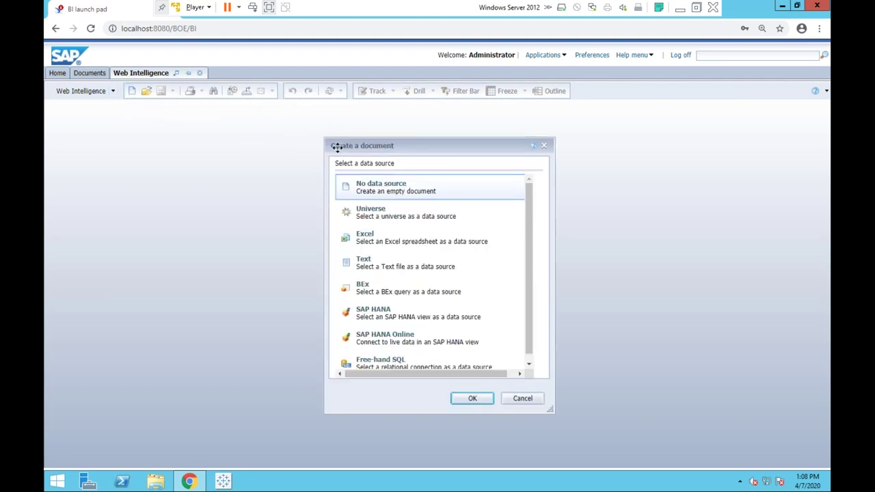
drag(339, 145, 347, 135)
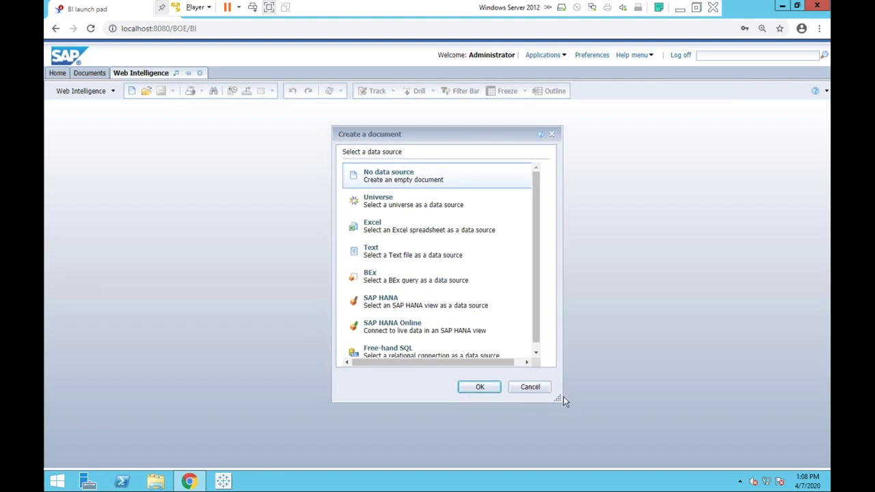
drag(558, 397, 577, 417)
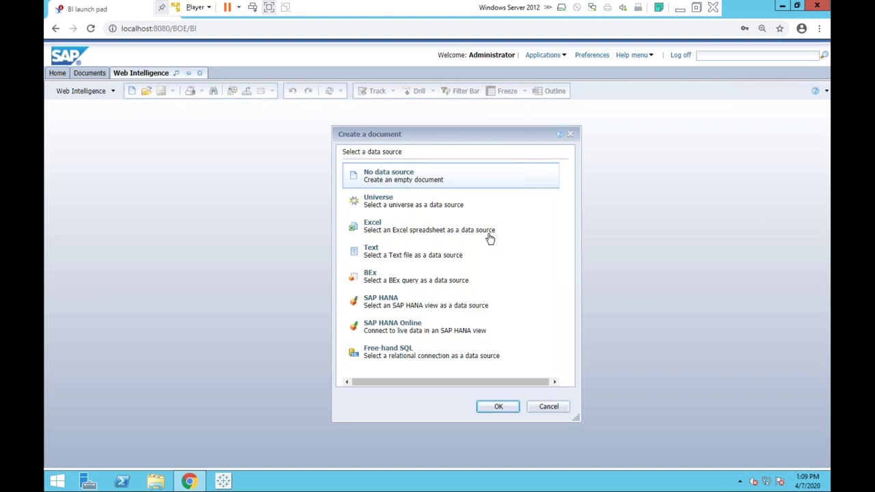
Step: Use Universe as the data source and pick the efashion universe for the query
click(458, 207)
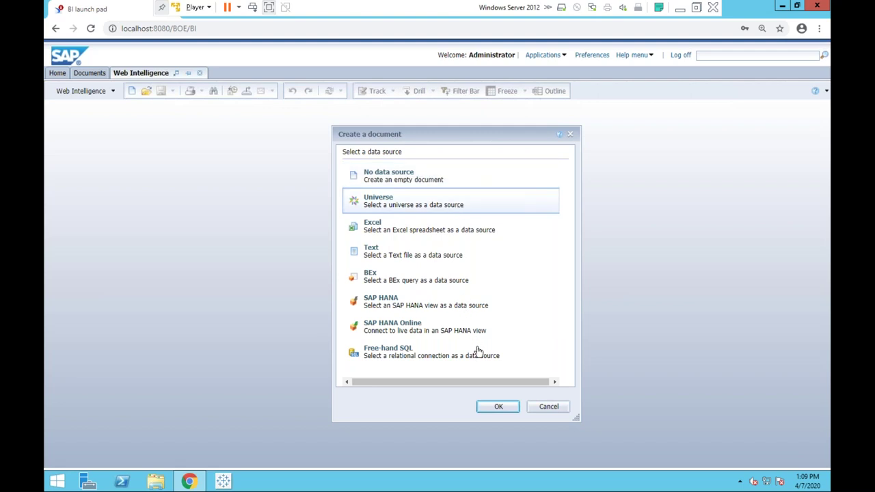
click(496, 406)
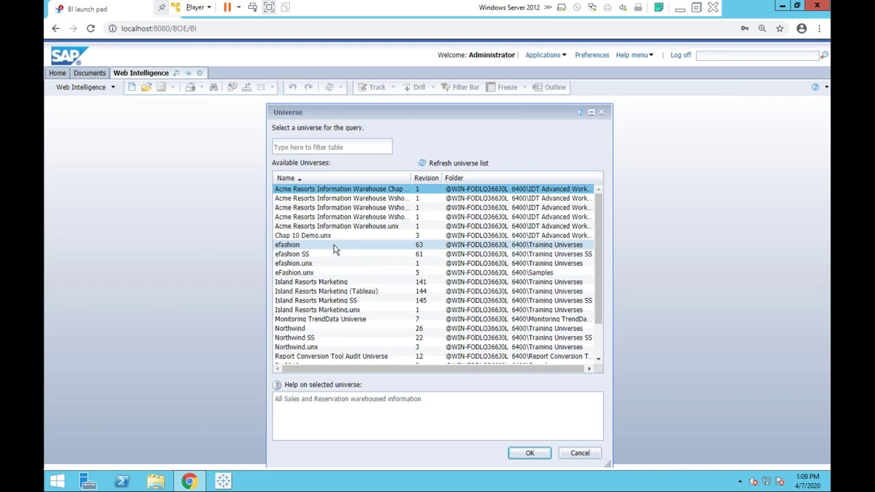
click(333, 245)
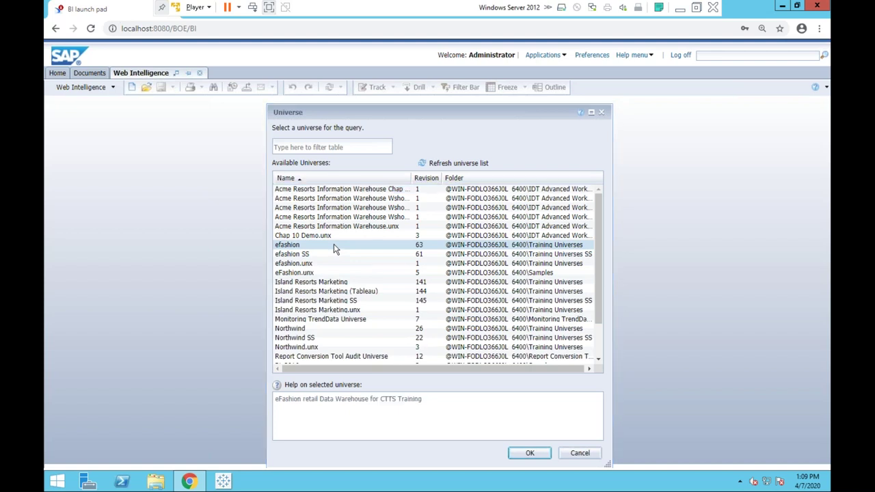
click(527, 453)
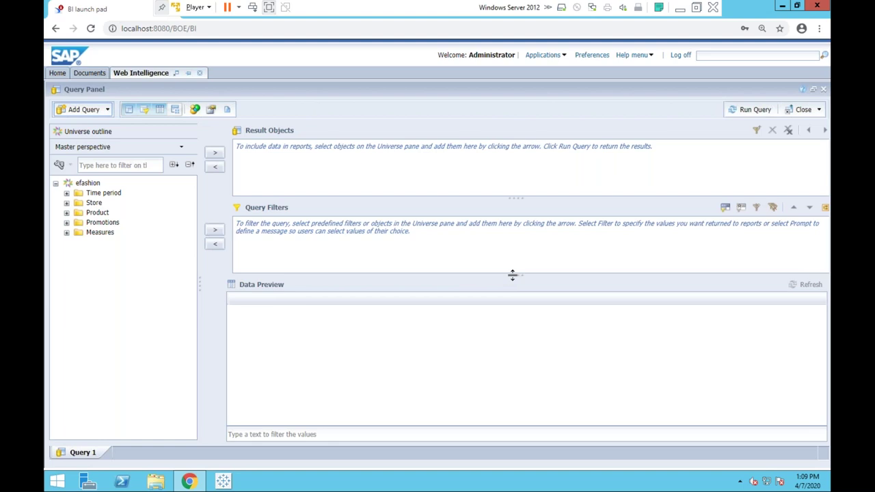
Step: Drag the splitters down to enlarge the Query Filters and Result Objects panes
drag(512, 278, 512, 334)
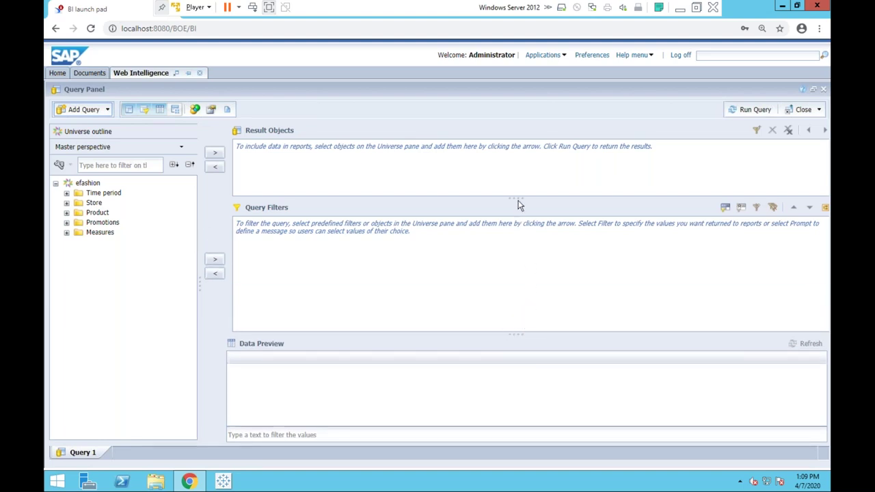
drag(517, 198, 521, 232)
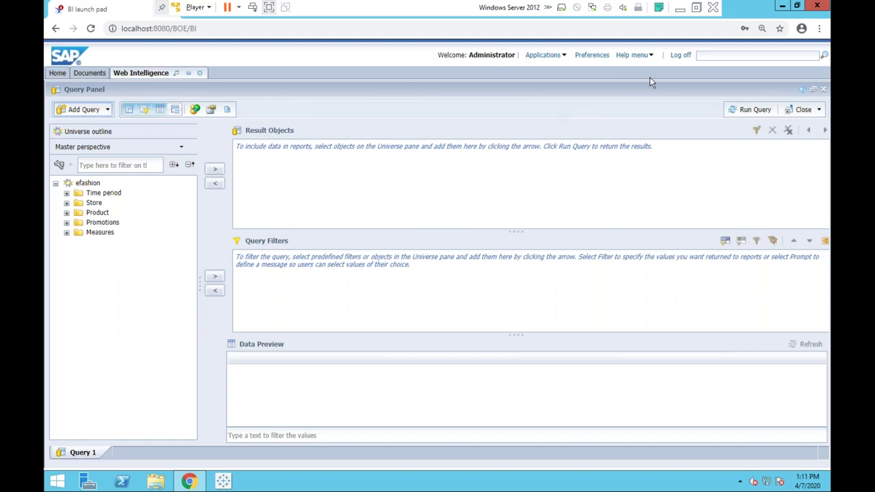
click(650, 56)
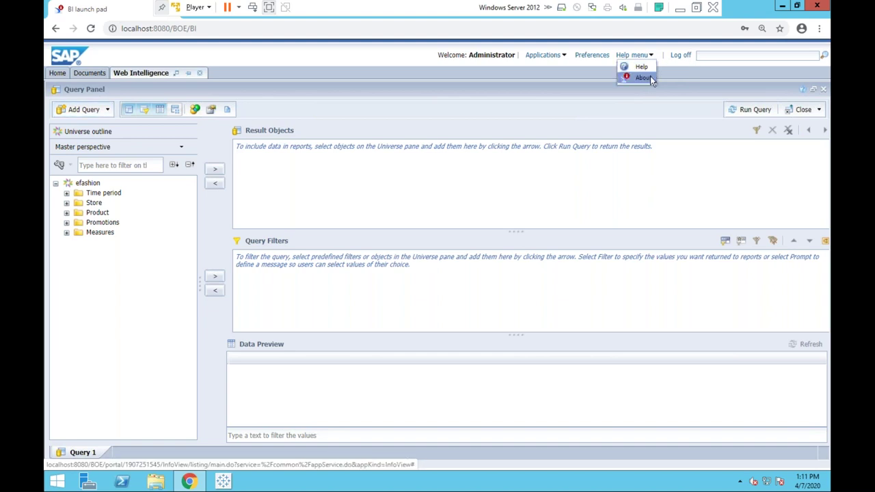
click(647, 77)
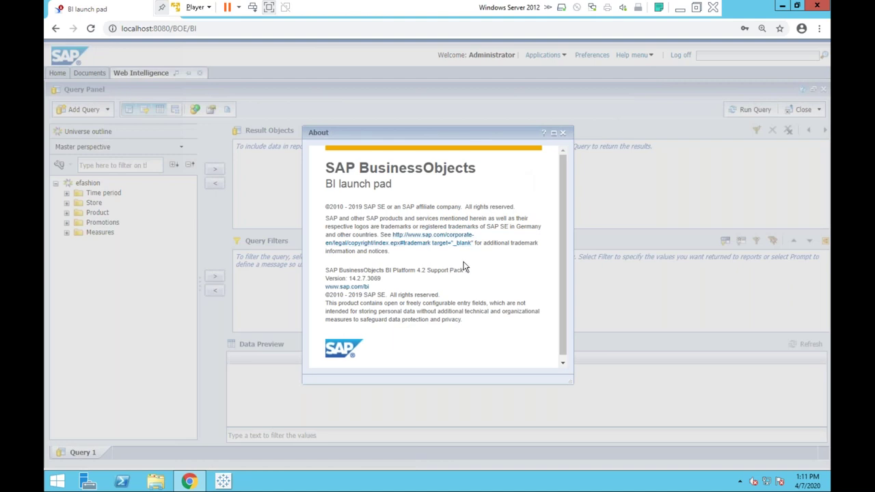
click(562, 133)
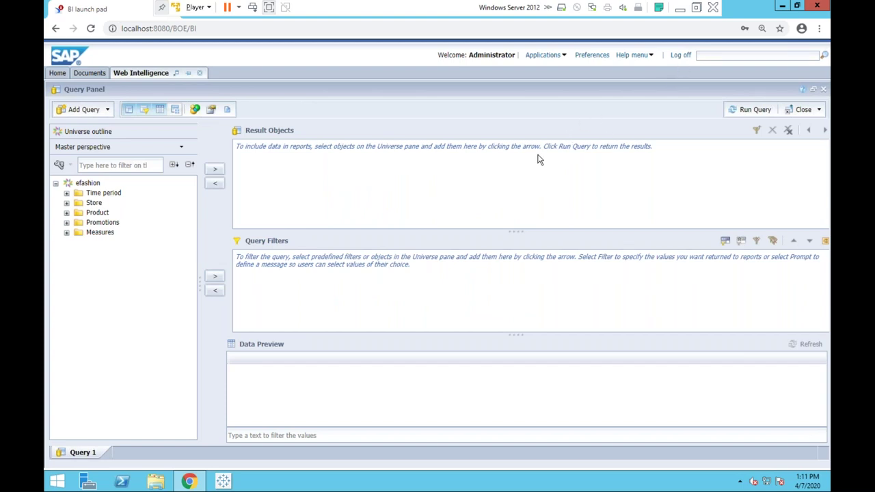
Step: Add Quarter and Month from the Time period folder as result objects
click(67, 194)
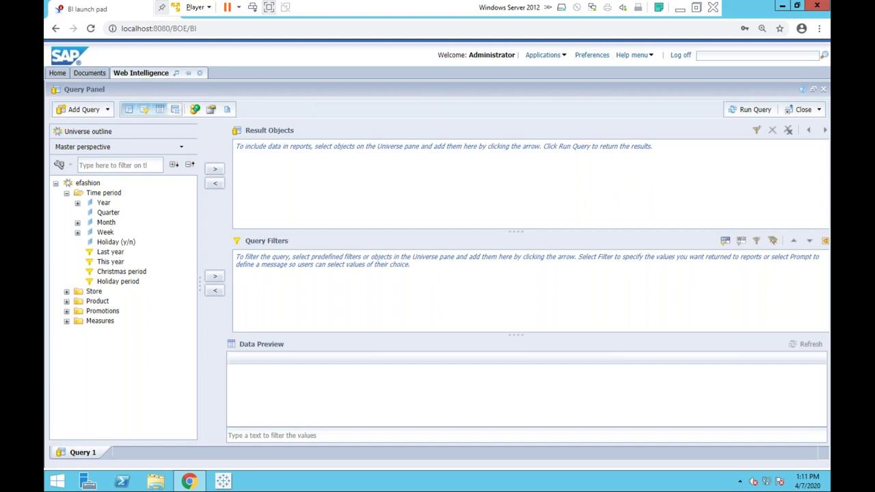
mouse_move(116, 219)
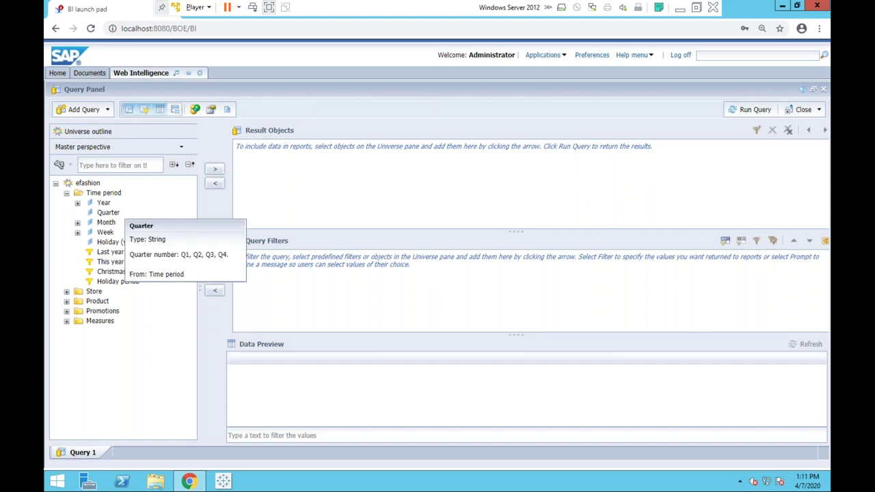
double_click(114, 216)
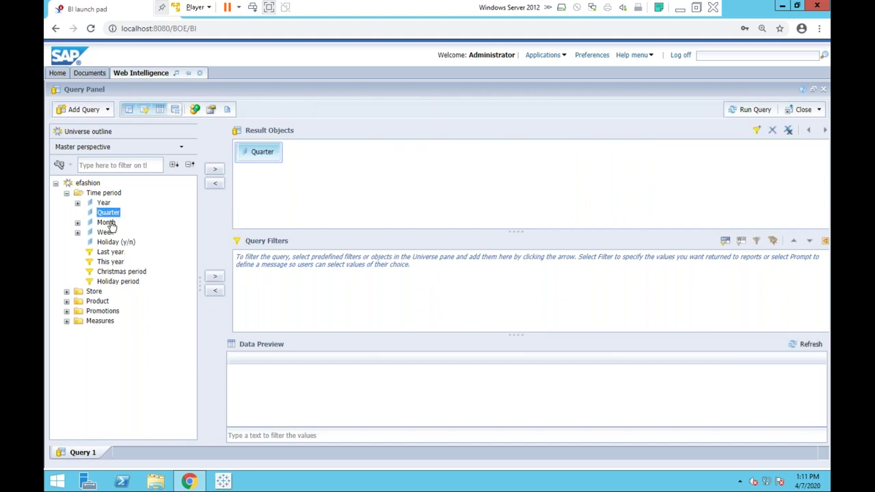
double_click(110, 224)
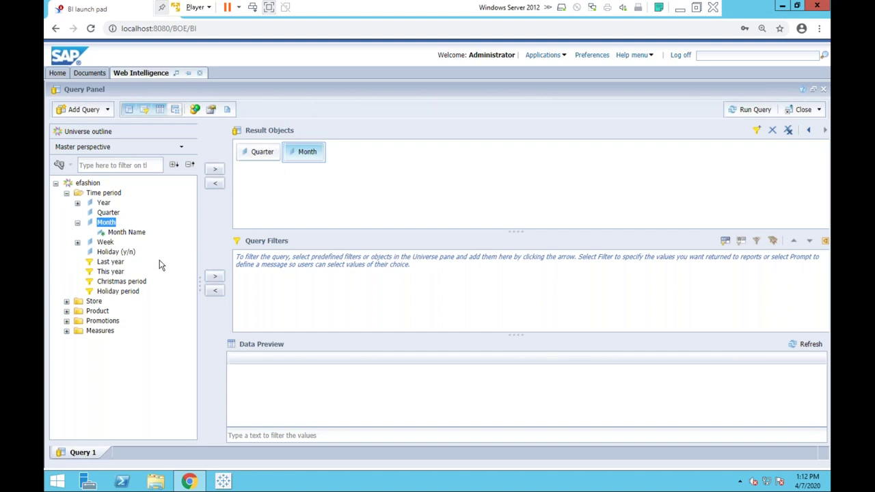
Step: Add the Sales revenue and Quantity sold measures to the result objects
click(67, 332)
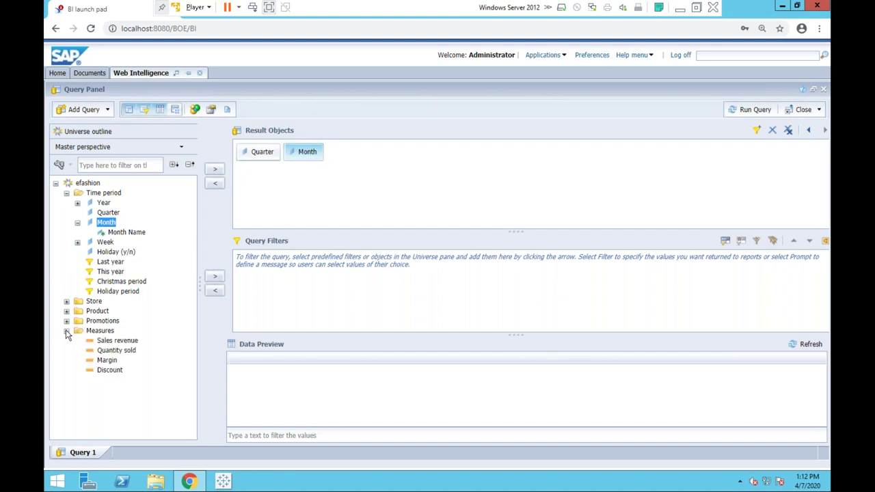
click(112, 342)
double_click(112, 344)
click(114, 352)
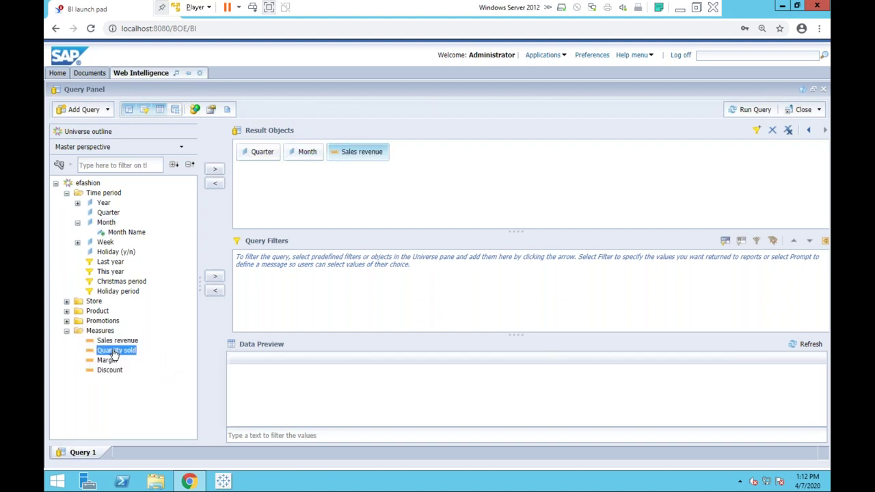
double_click(114, 351)
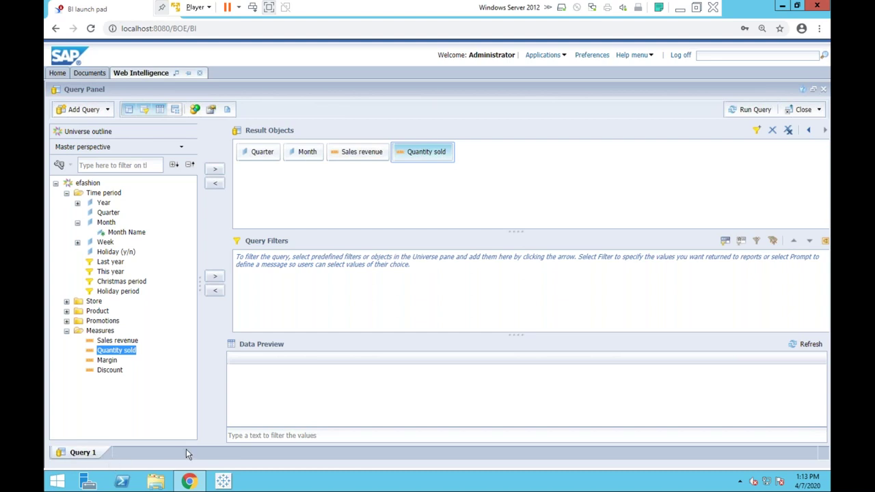
Step: Rename Query 1 to 'efashion 1'
right_click(94, 455)
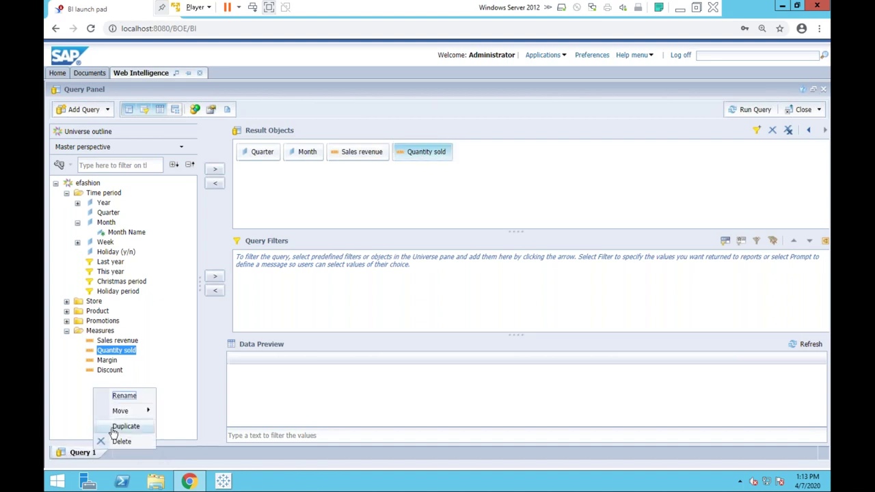
click(124, 396)
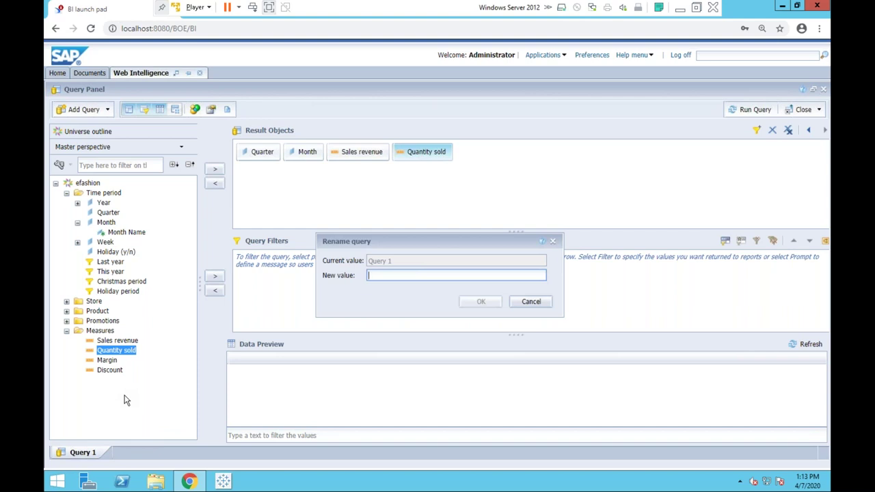
text(efashi)
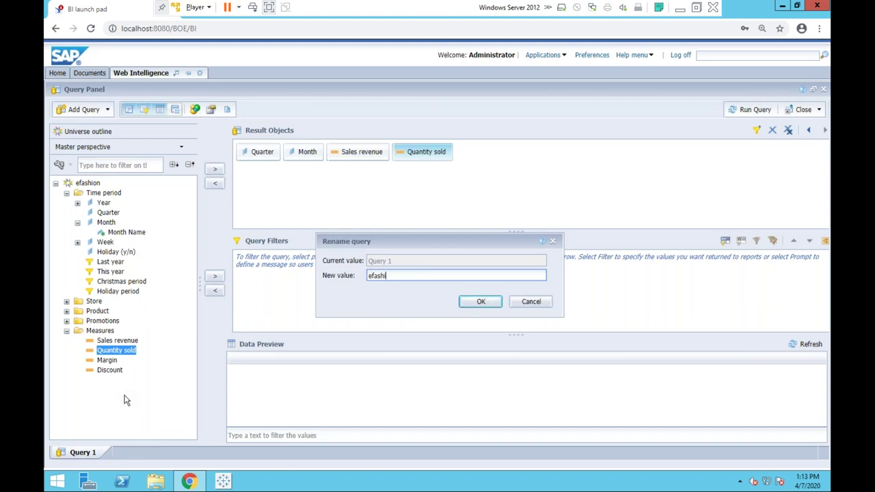
text(on 1)
click(482, 304)
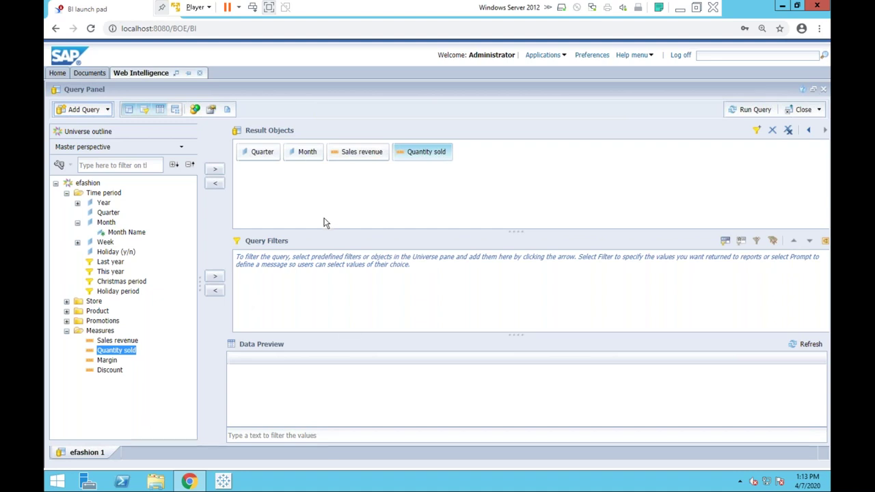
Step: Run the query and select the resulting table in Report 1
click(755, 110)
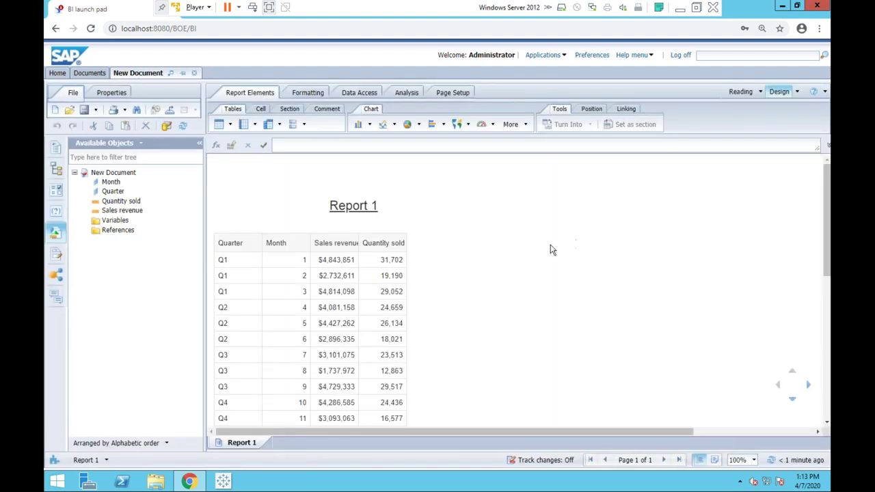
click(366, 235)
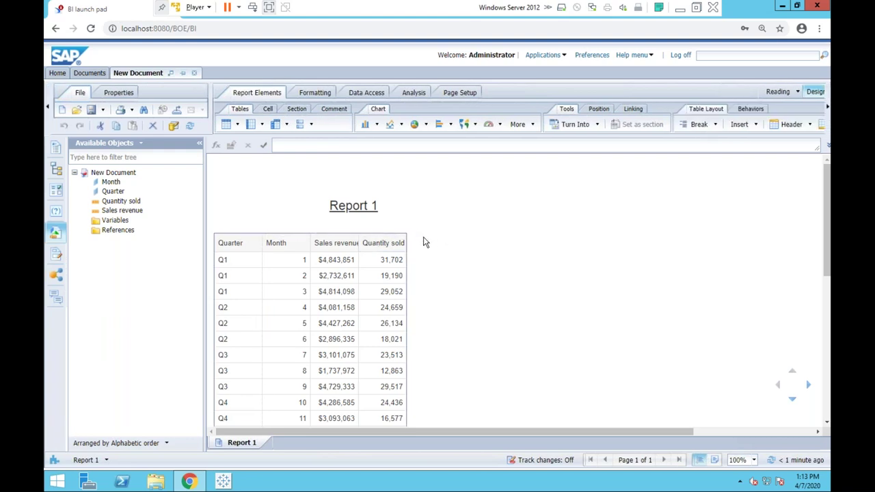
Step: Select the Report 1 table and scroll through its twelve month rows, Q1 to Q4
key(Delete)
click(457, 265)
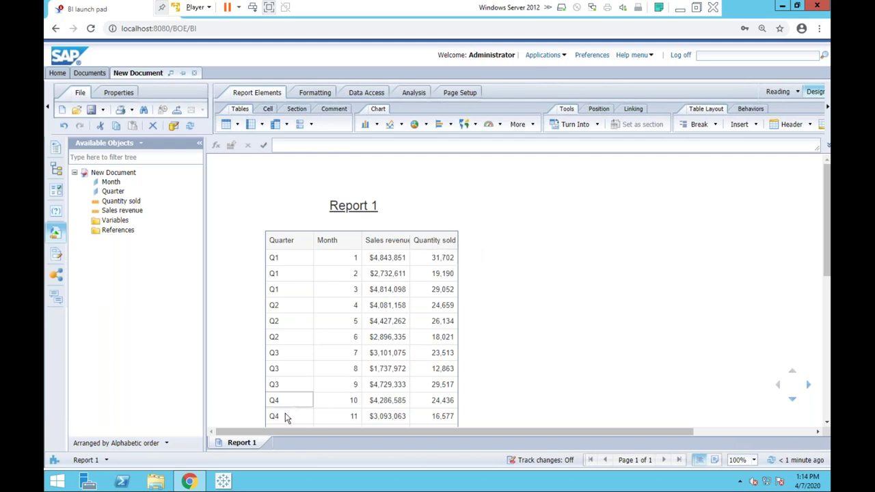
scroll(302, 340, down, 2)
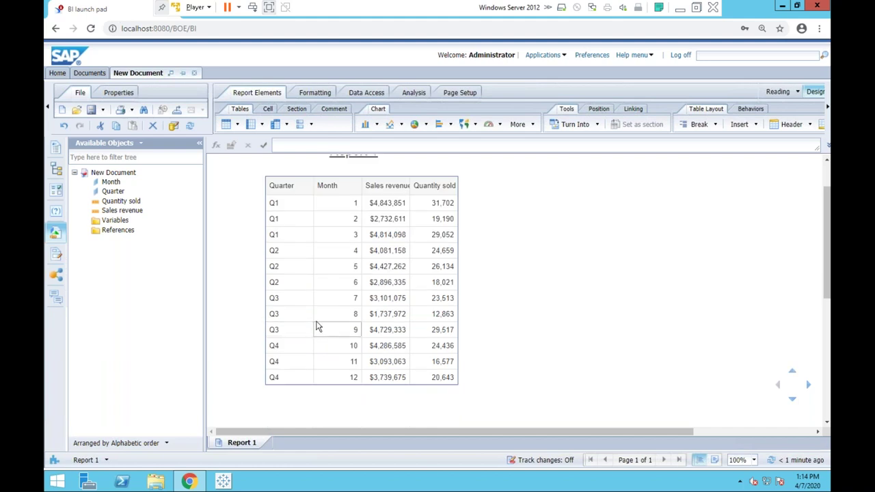
scroll(410, 277, down, 2)
scroll(478, 267, up, 2)
scroll(496, 266, up, 2)
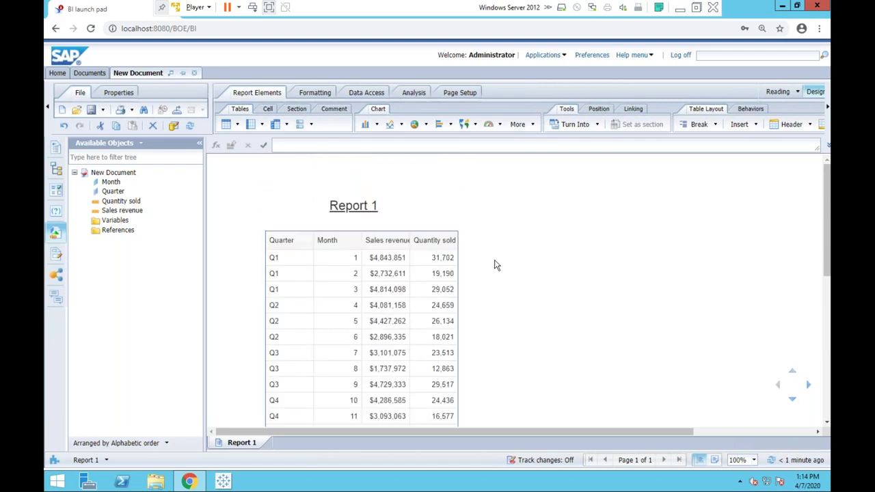
scroll(497, 256, down, 2)
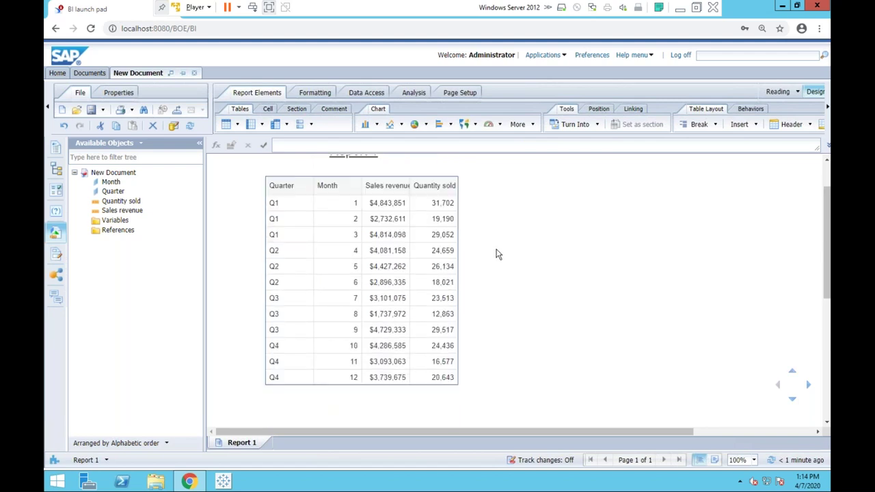
scroll(497, 254, up, 2)
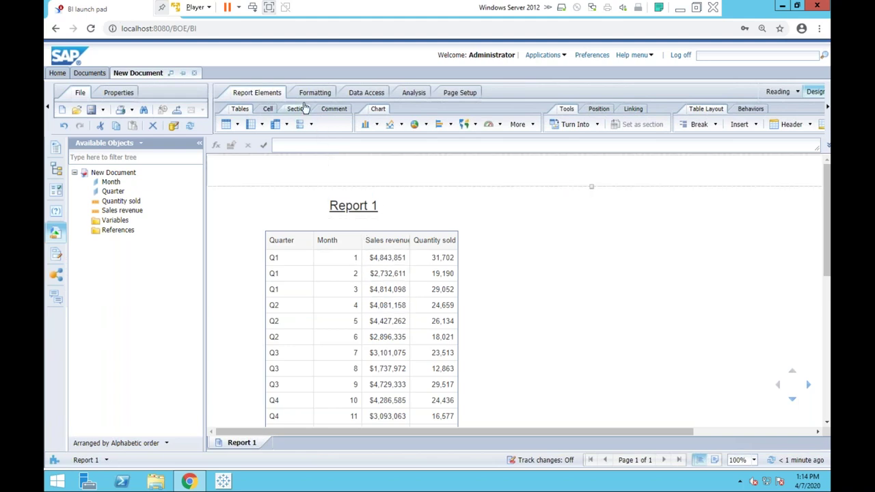
Step: Reopen the efashion 1 query for editing from the Data Access tab
click(376, 93)
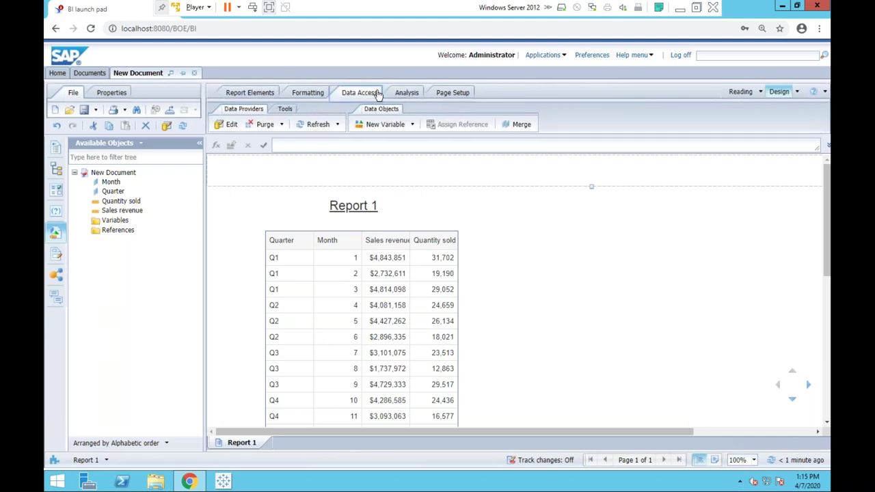
click(166, 128)
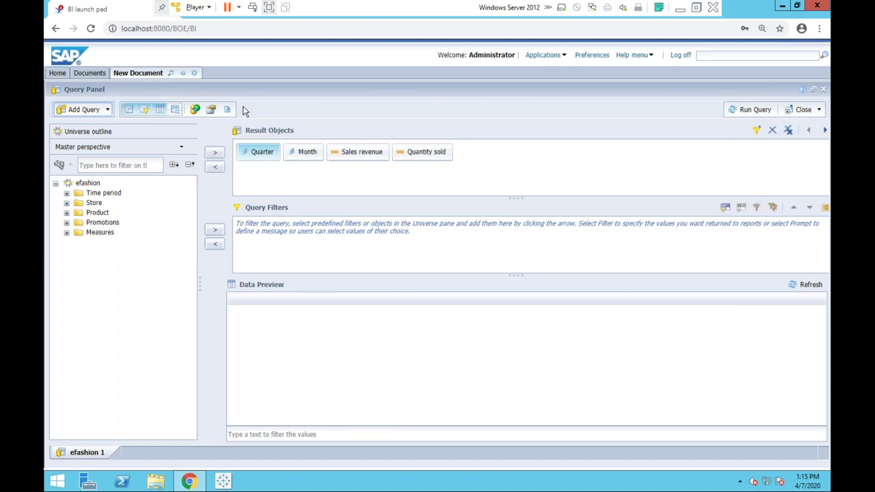
Step: Add a second query based on the efashion universe
click(108, 111)
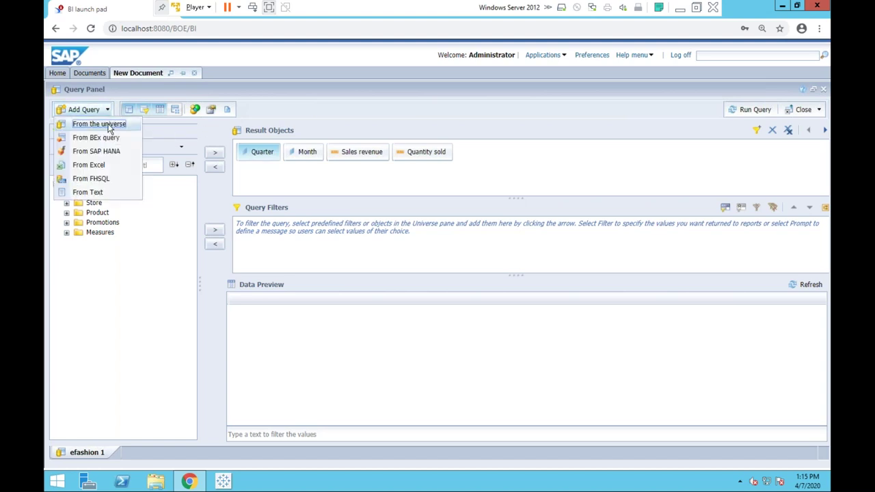
click(108, 125)
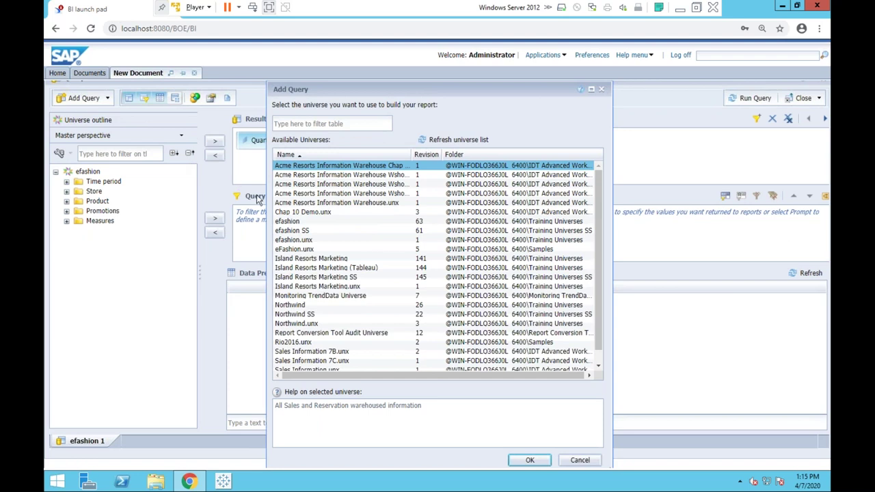
click(279, 221)
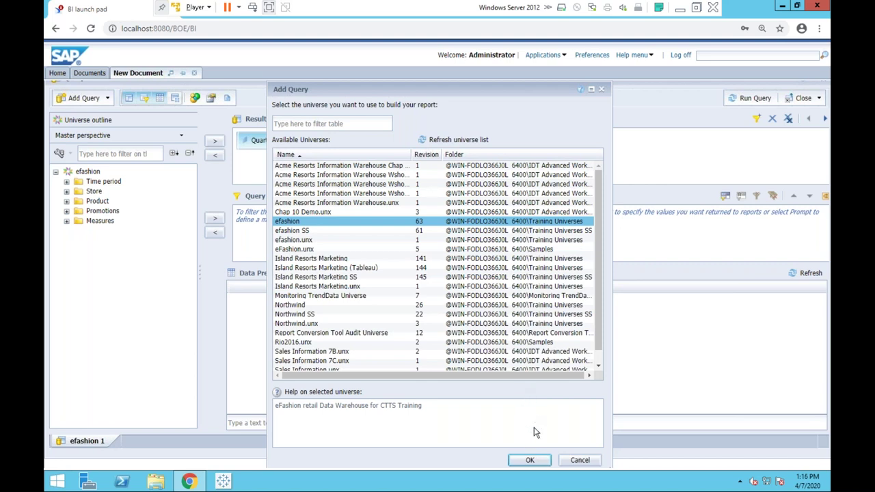
click(530, 459)
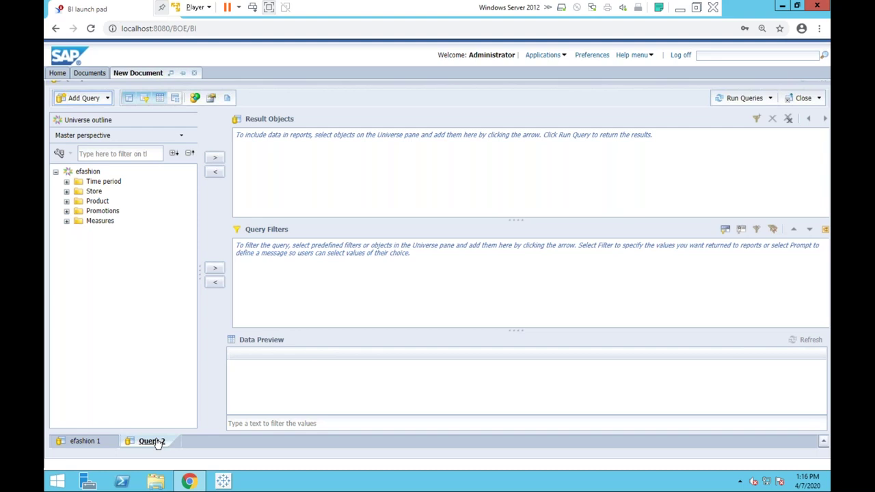
Step: Rename the second query from Query 2 to 'efashion 2'
right_click(157, 443)
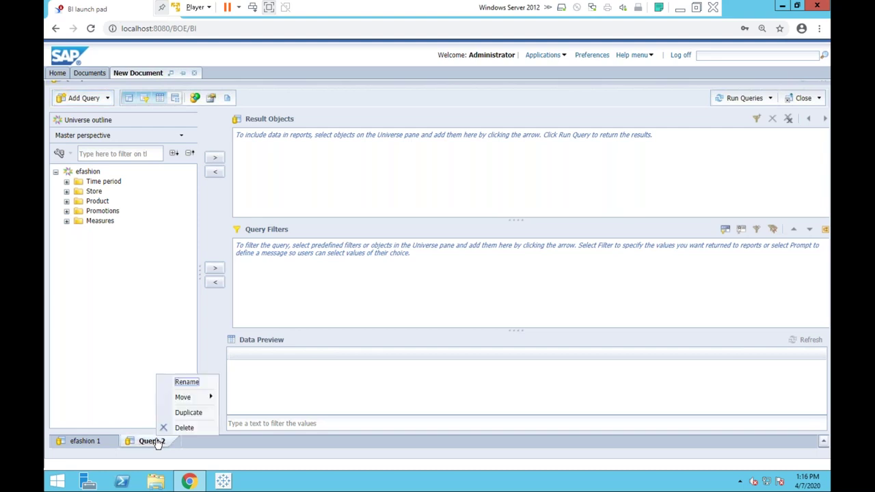
click(191, 385)
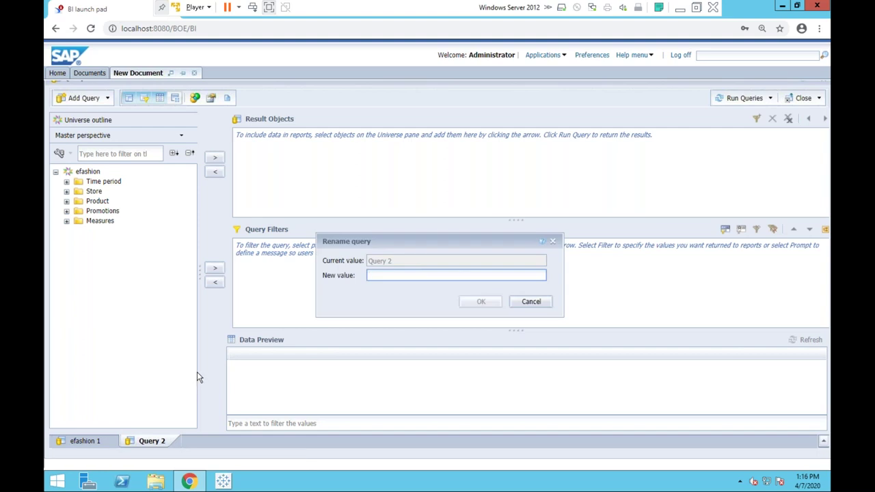
text(efashion )
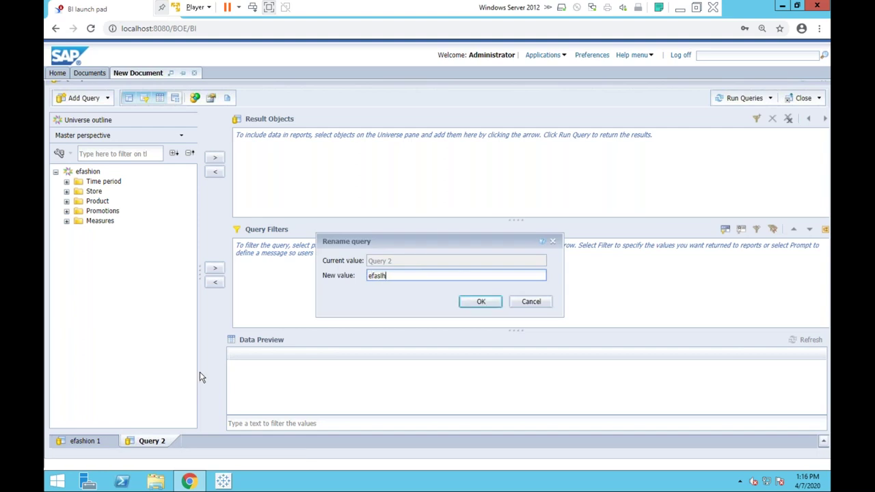
text(2)
click(476, 301)
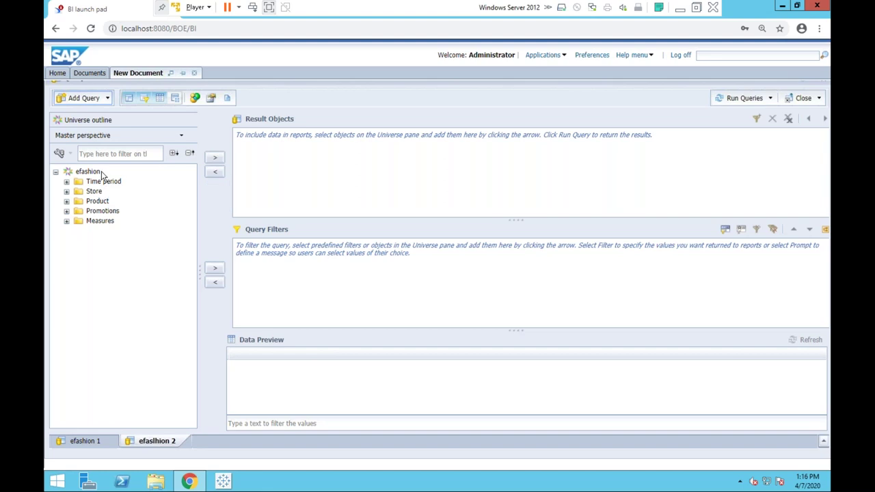
Step: From Time period and Measures, add Quarter, Month, Margin and Discount to the efaslhion 2 result objects
click(67, 181)
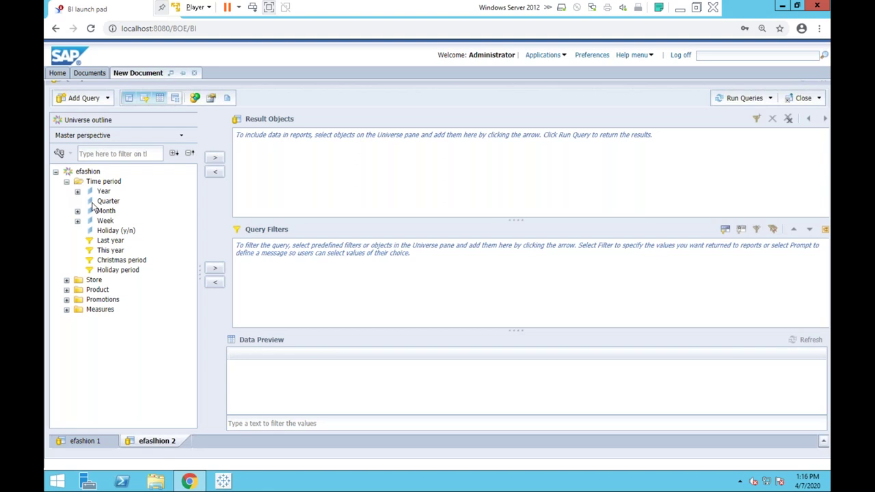
double_click(103, 207)
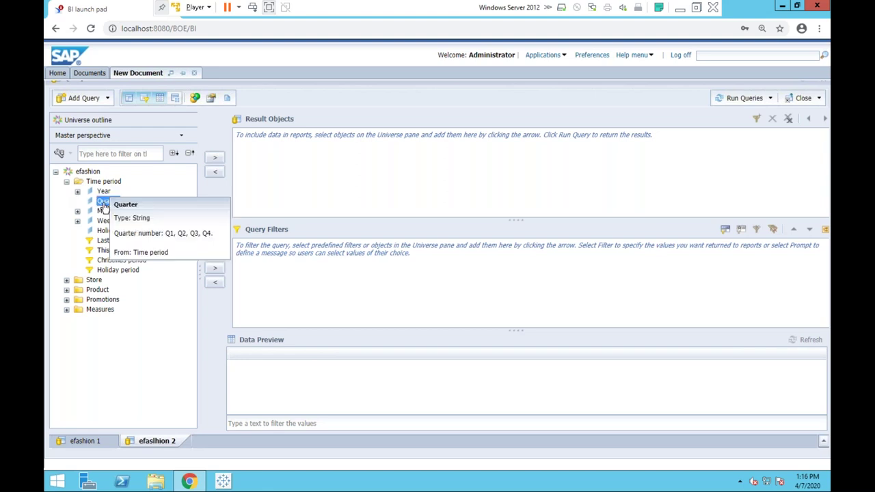
click(104, 210)
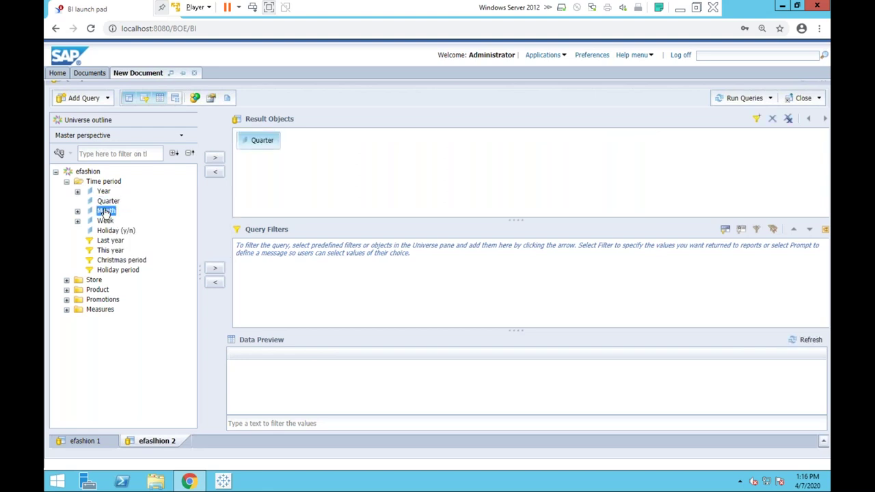
double_click(104, 210)
click(67, 319)
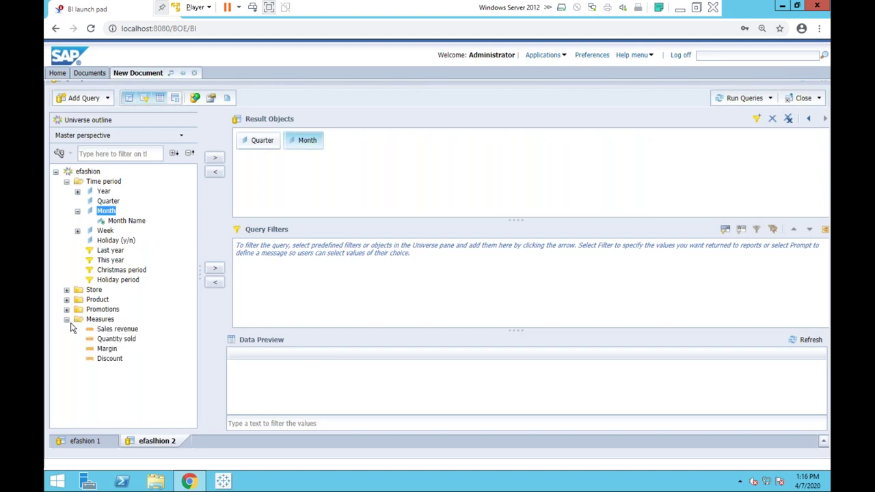
click(106, 349)
double_click(106, 349)
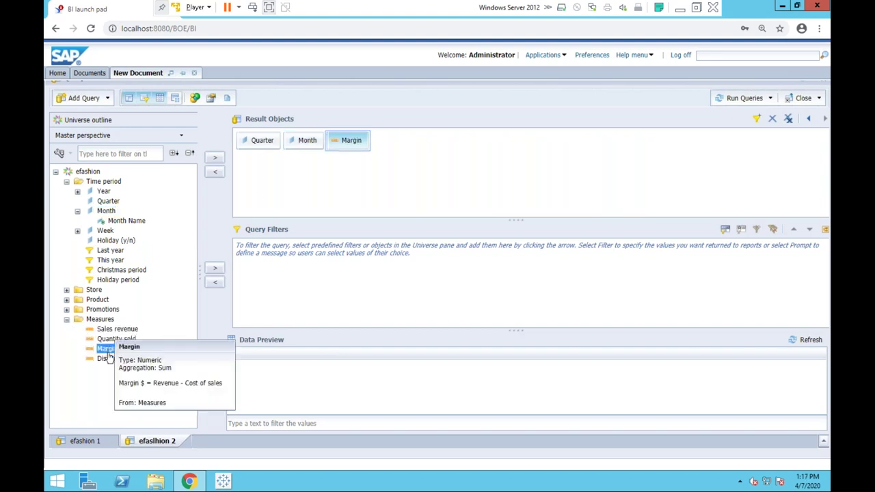
click(108, 358)
double_click(108, 358)
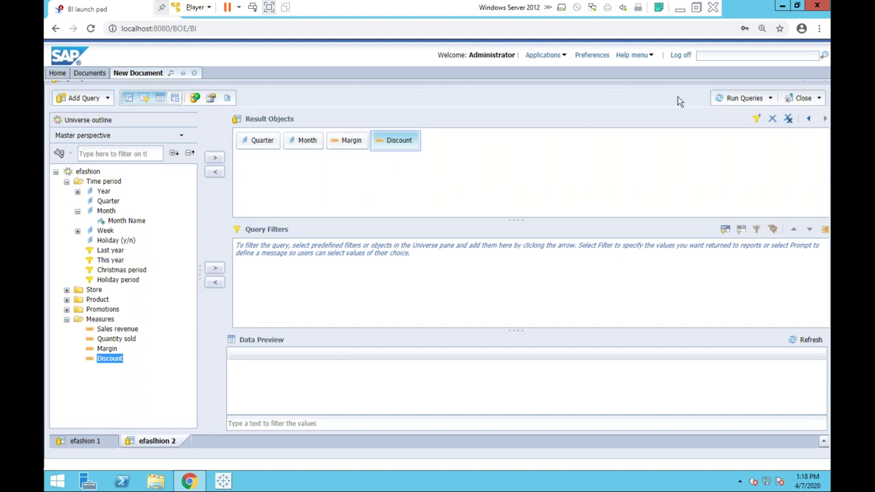
Step: Run only the efashlion 2 query from the Run Queries list
click(770, 99)
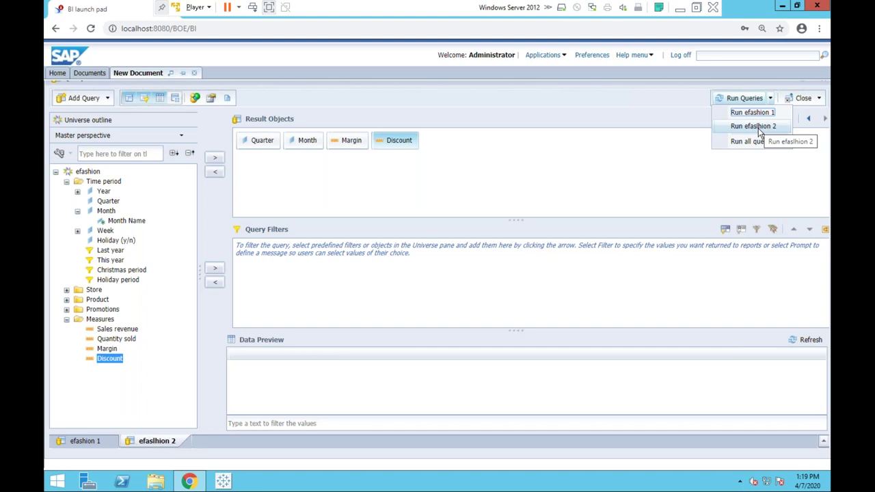
click(758, 128)
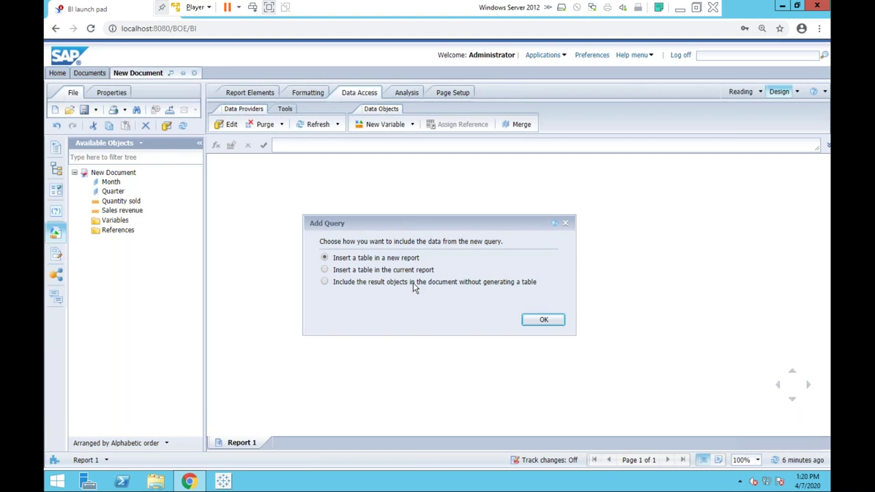
Step: Put the new query's data in a new report table, then shift the Report 2 table about 50 px right
click(538, 320)
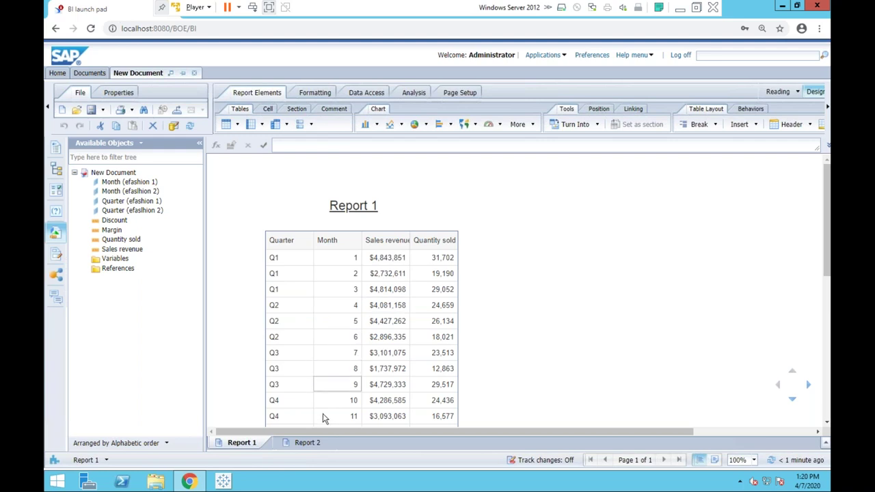
click(307, 442)
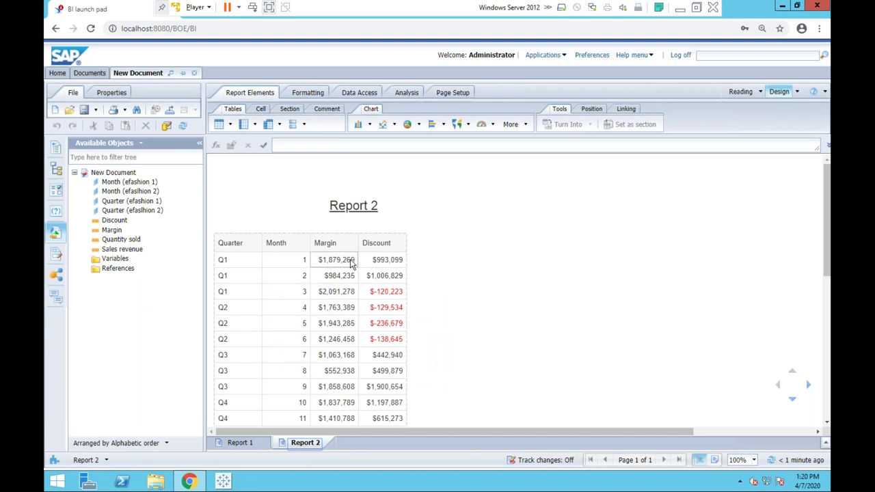
click(362, 231)
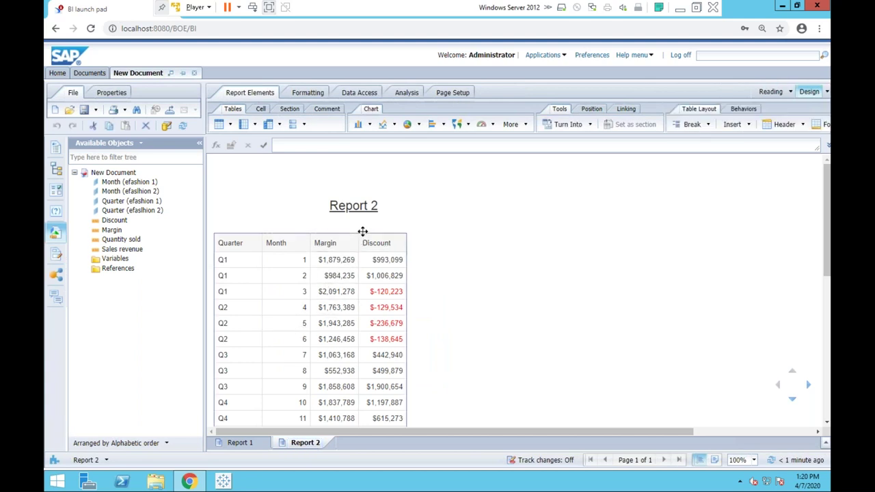
drag(363, 232, 396, 238)
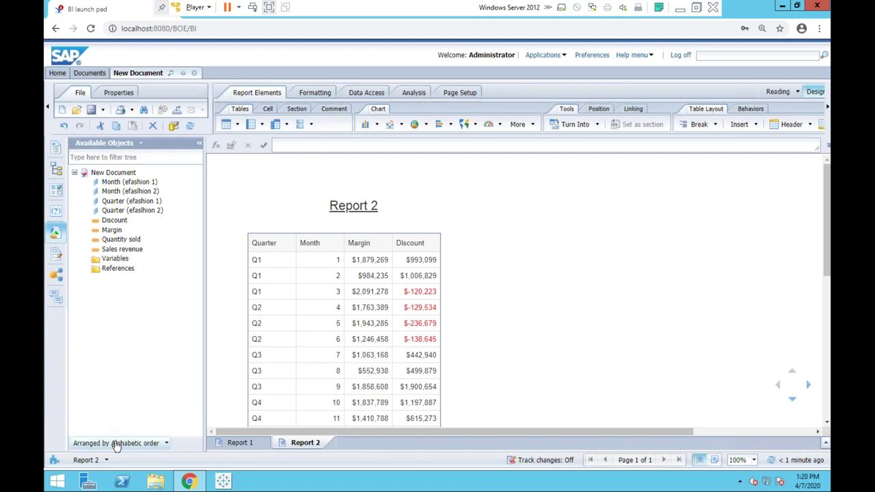
Step: Arrange the Available Objects by Query
click(166, 445)
click(150, 427)
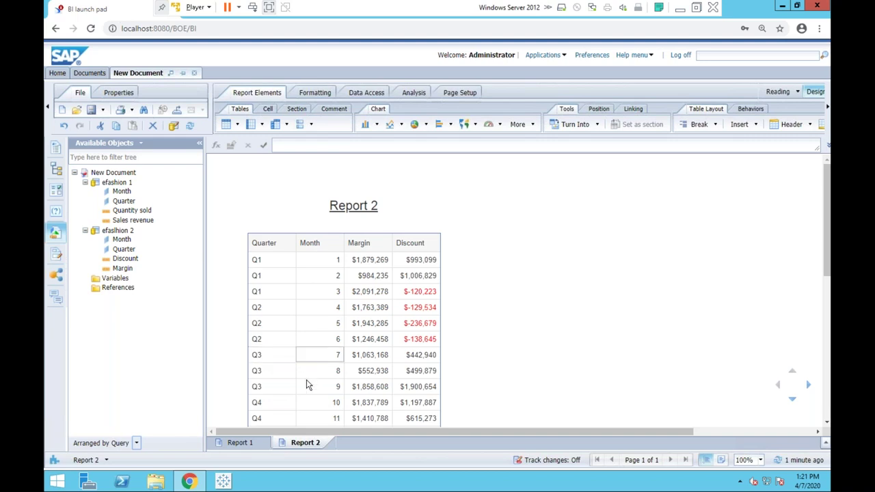
Step: Add a blank Report 3 and select Quarter, Month, Sales revenue, Quantity sold, Margin and Discount
right_click(304, 445)
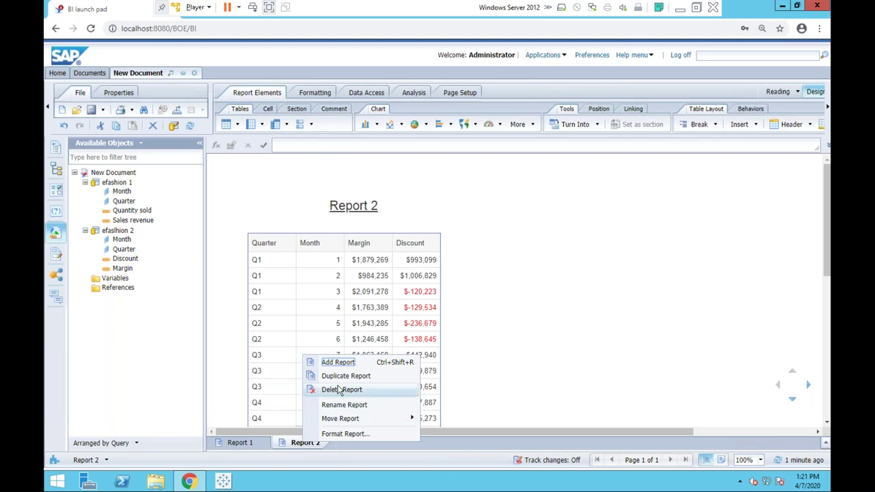
click(343, 366)
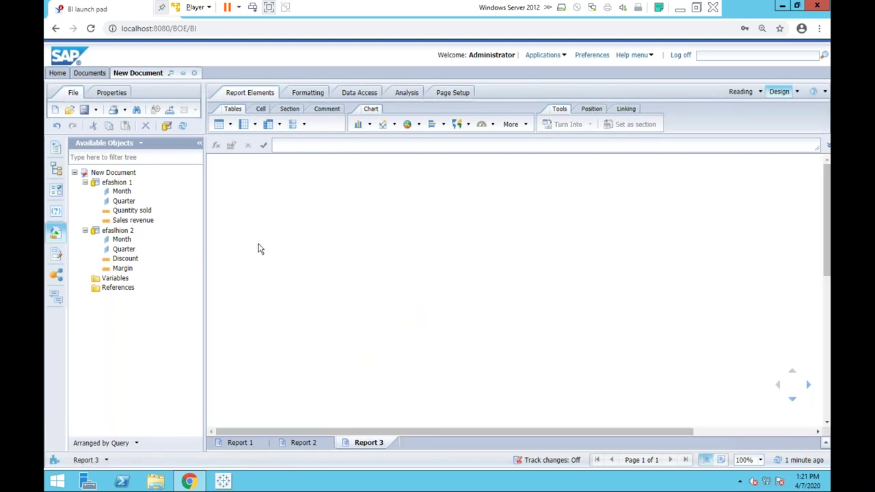
click(132, 202)
ctrl+click(121, 191)
ctrl+click(128, 221)
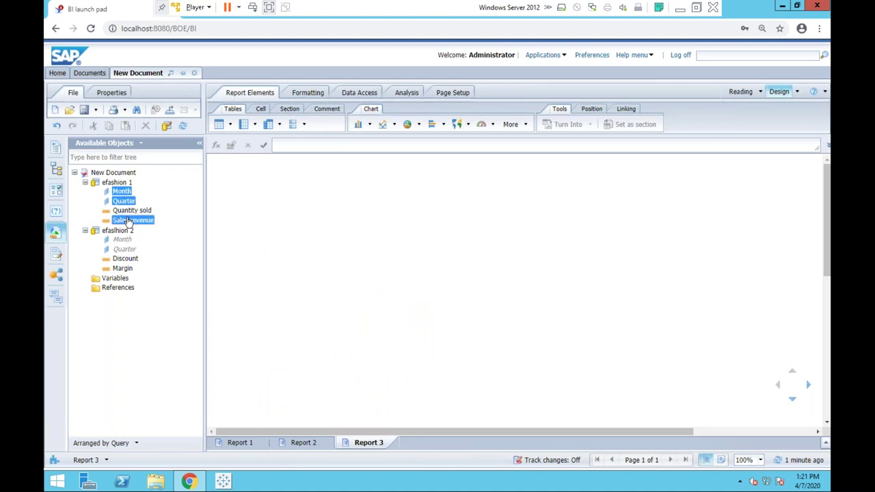
ctrl+click(128, 211)
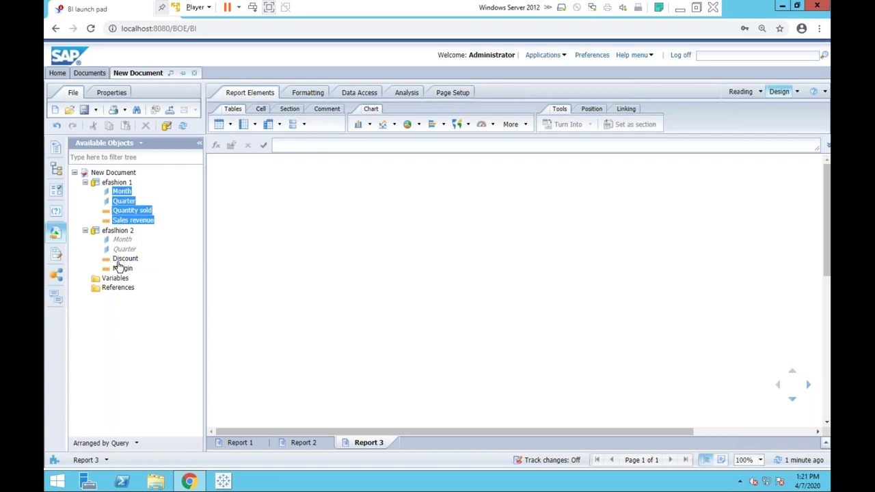
ctrl+click(121, 268)
ctrl+click(131, 259)
Step: Drop the selected objects onto Report 3 as a table and inspect its Margin, Quarter and Month columns
drag(203, 247, 292, 238)
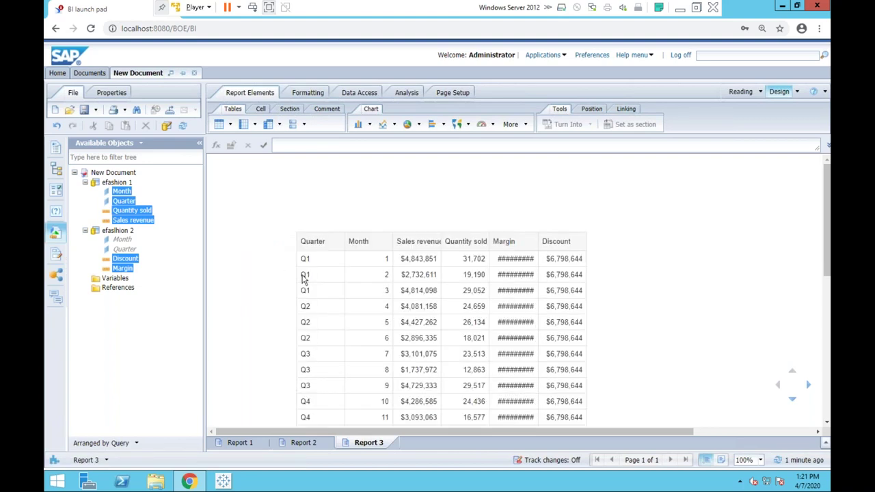
click(529, 242)
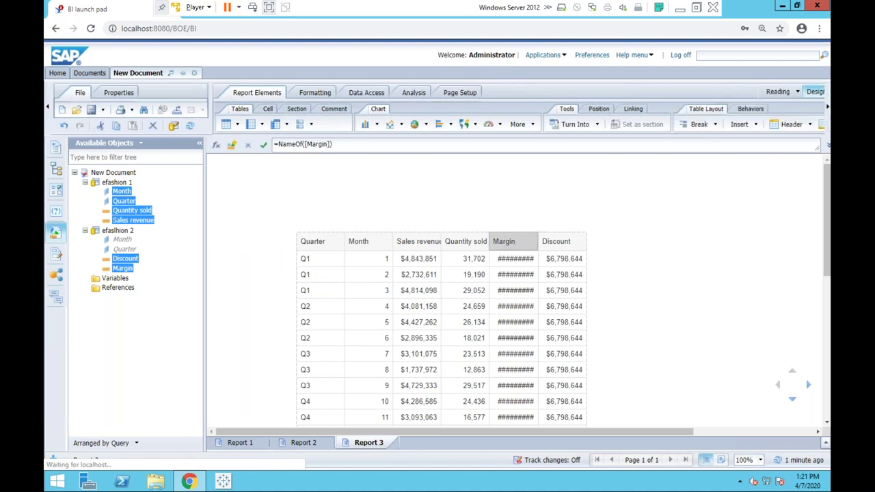
click(639, 290)
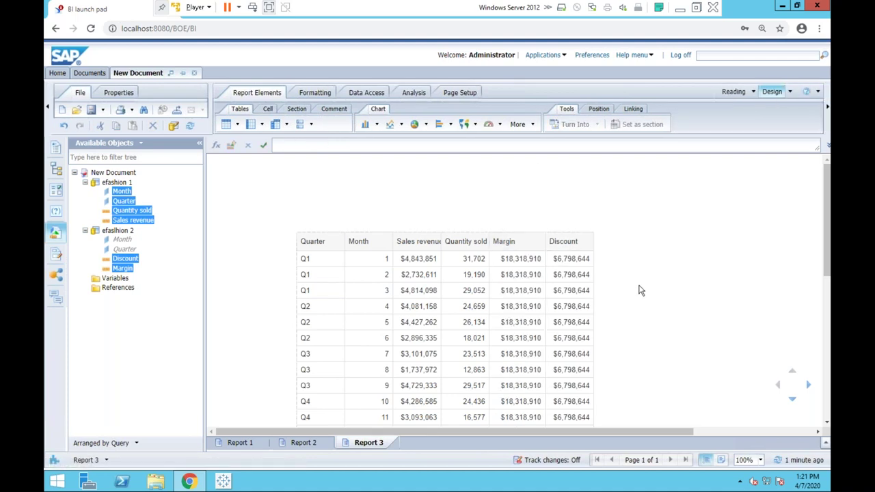
click(334, 274)
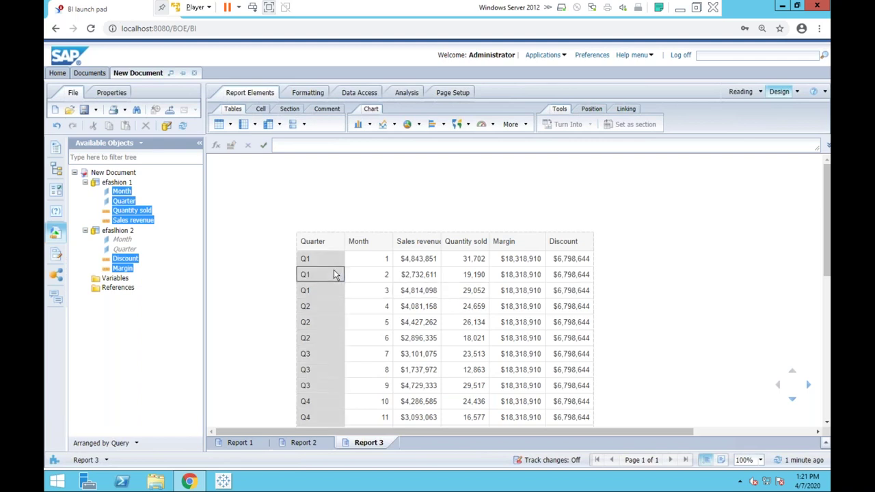
click(360, 277)
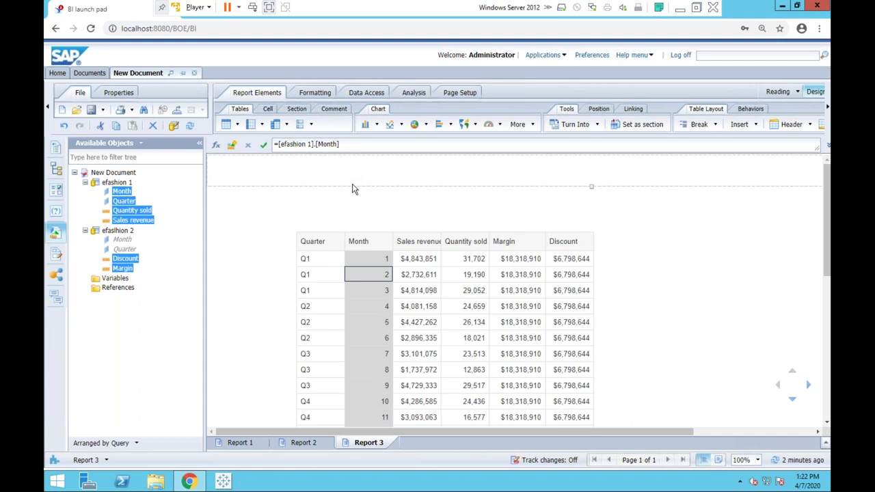
click(135, 173)
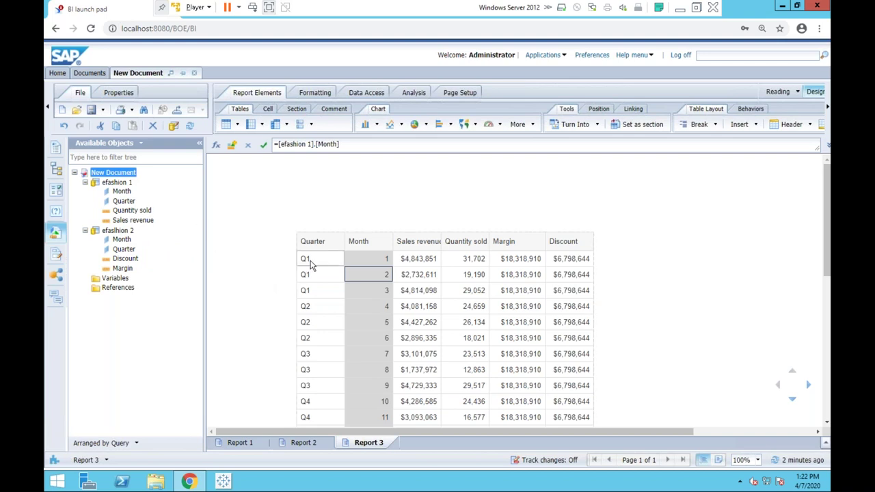
click(336, 258)
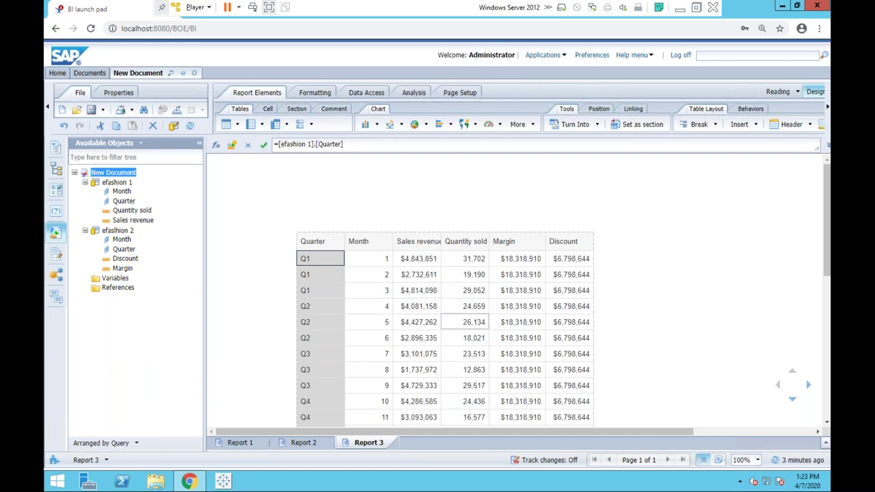
Step: Check the Quantity sold and Sales revenue columns, then bring up the Data Access tools
click(455, 278)
click(415, 274)
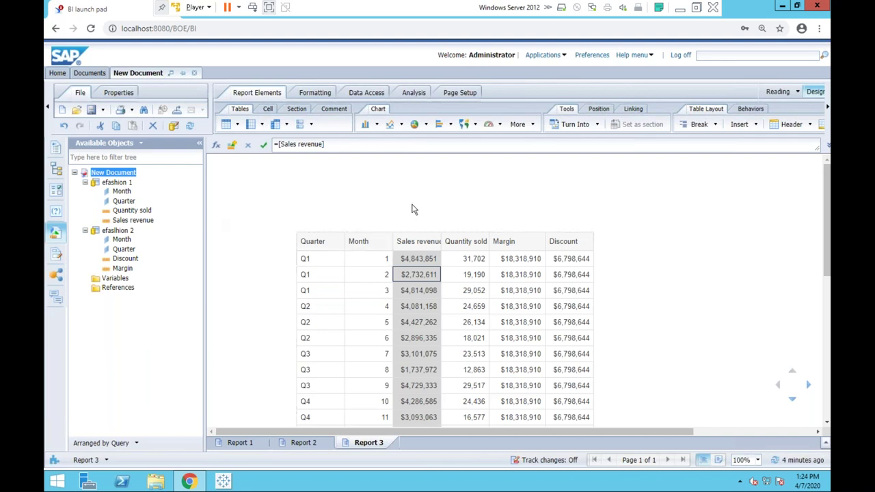
click(376, 94)
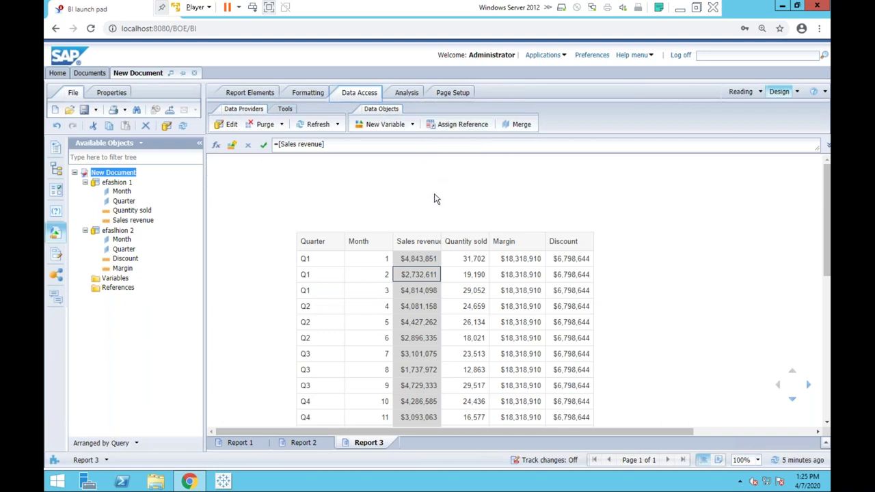
scroll(432, 198, down, 3)
scroll(433, 197, down, 2)
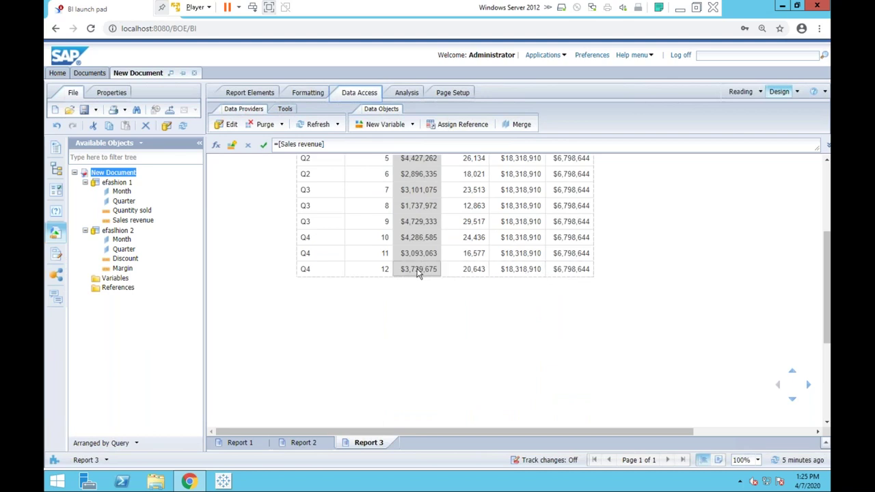
scroll(419, 267, up, 3)
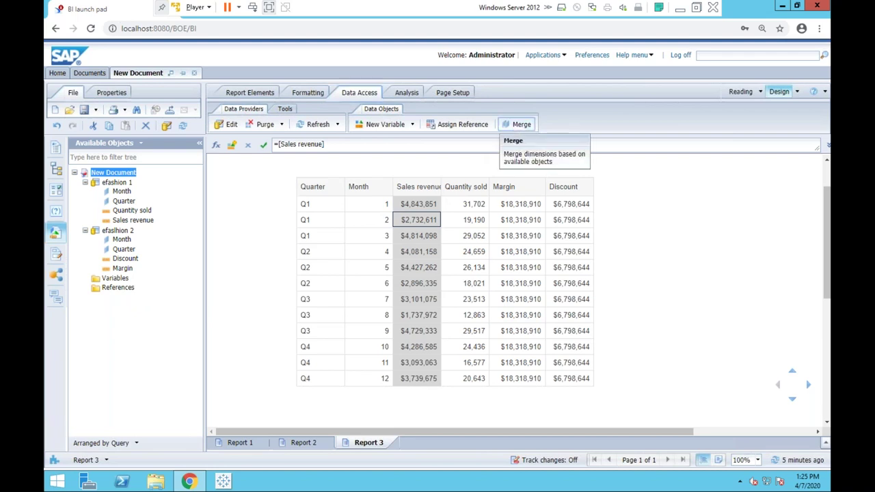
Step: Start a dimension merge and pick Quarter from both efashion 1 and efashion 2
click(518, 124)
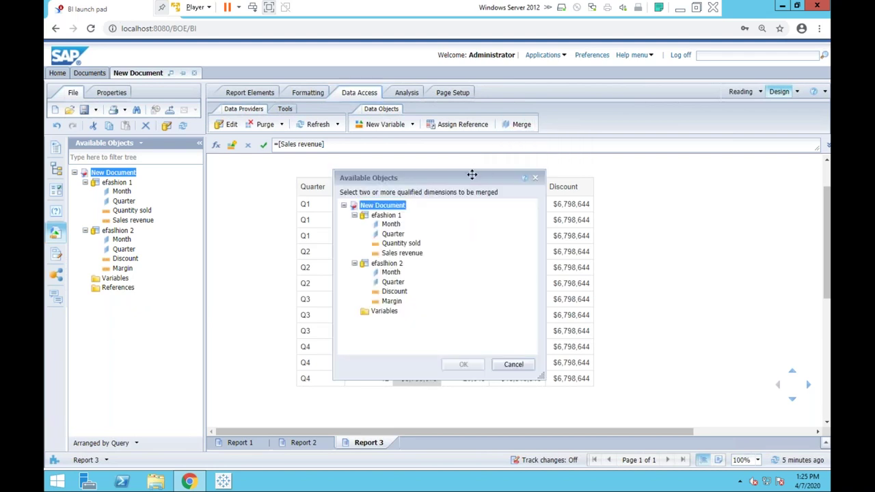
drag(472, 170, 480, 147)
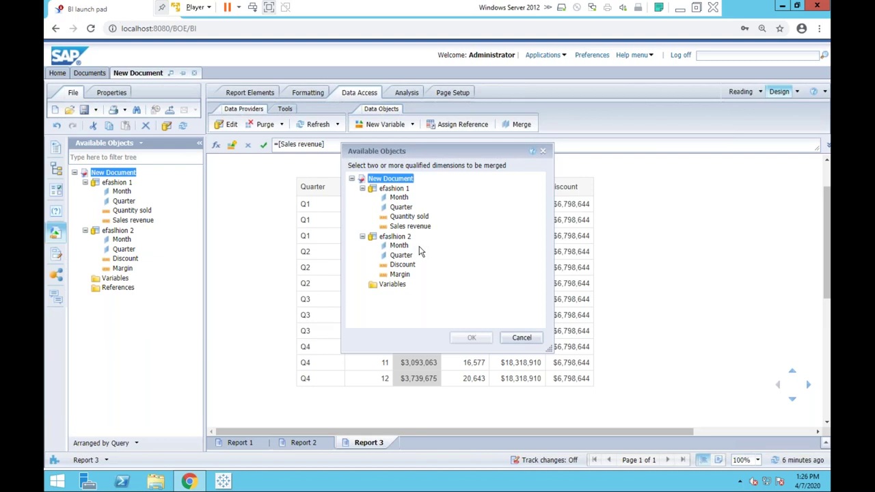
click(401, 208)
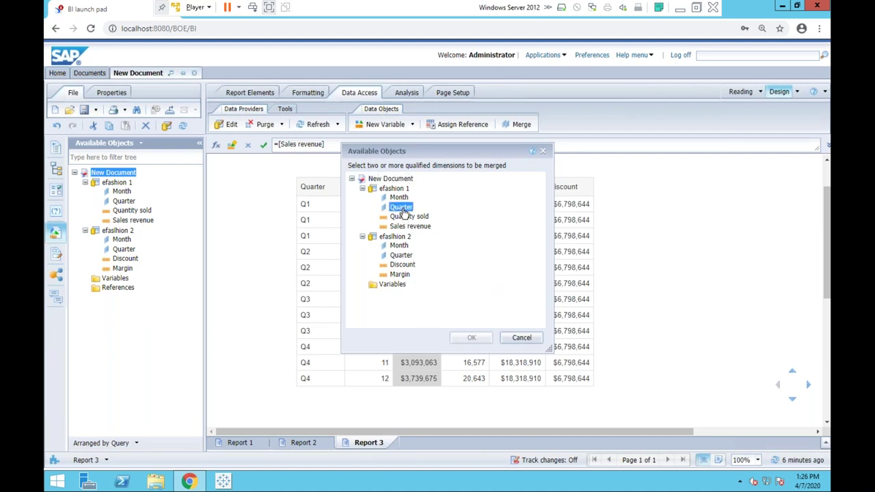
ctrl+click(403, 255)
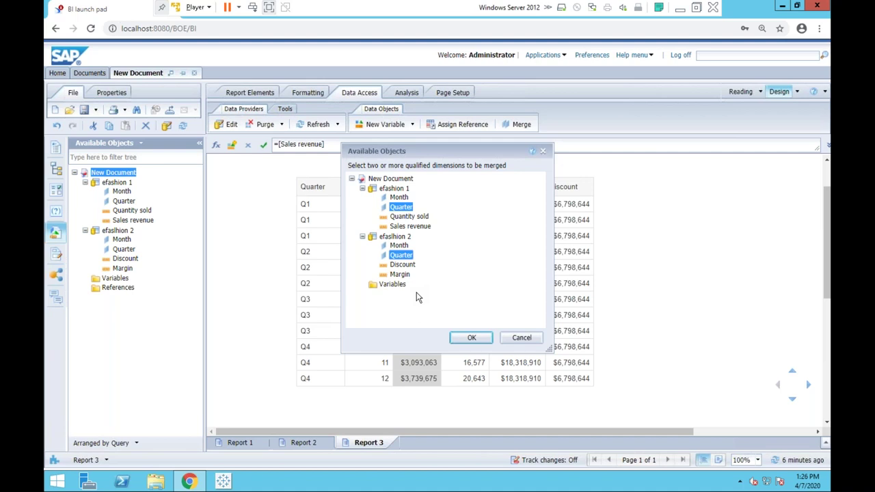
Step: Merge the two Quarter dimensions and expand the merged Quarter to see its sources
click(462, 334)
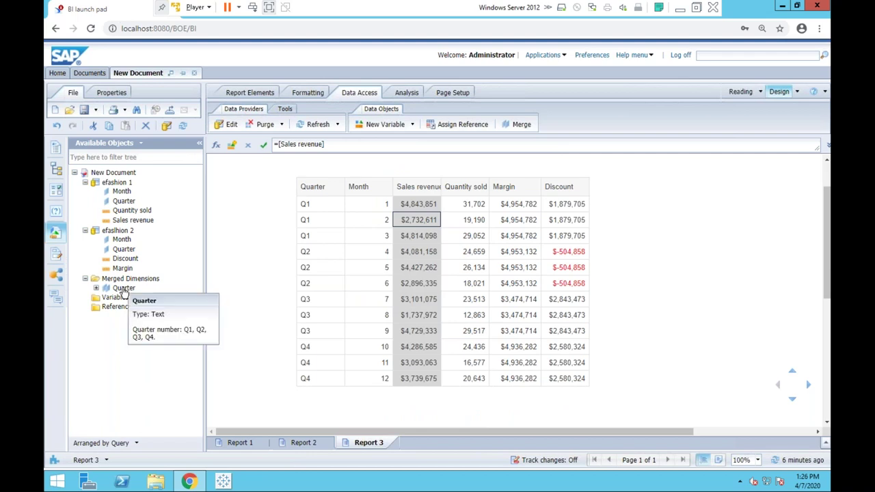
click(96, 288)
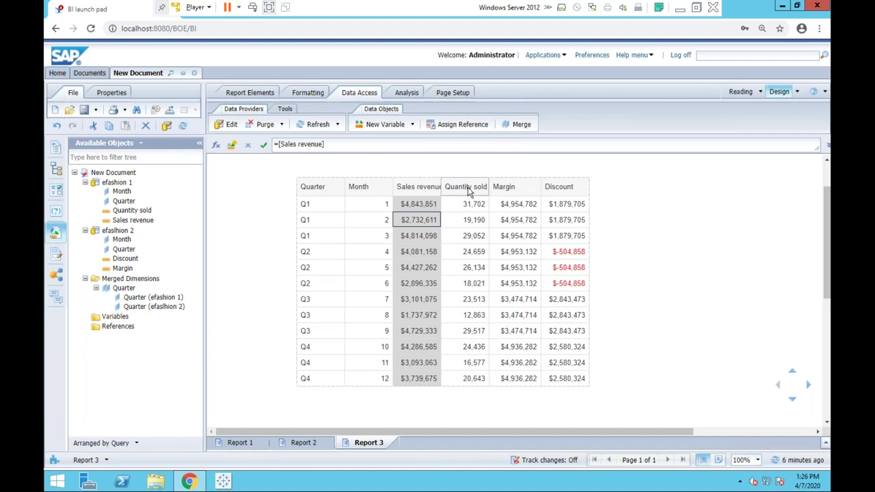
Step: Merge Month from efashion 1 and efashion 2 into a single dimension
click(521, 125)
click(390, 224)
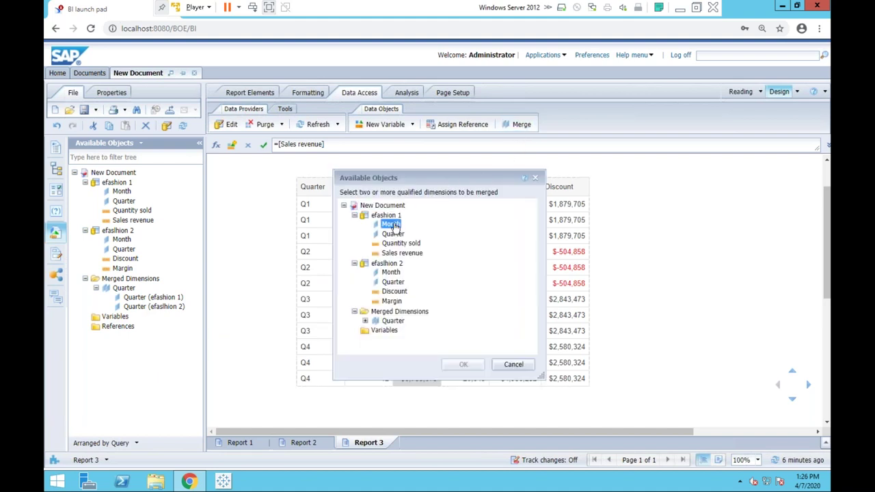
ctrl+click(391, 272)
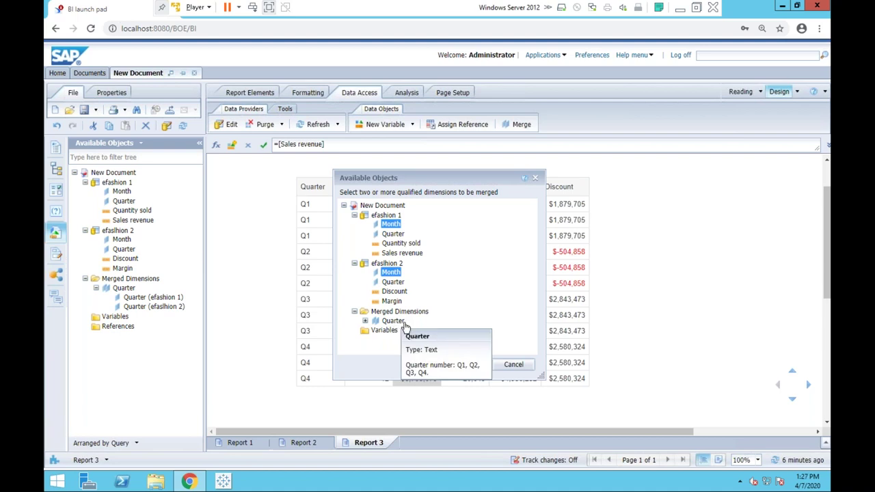
click(461, 366)
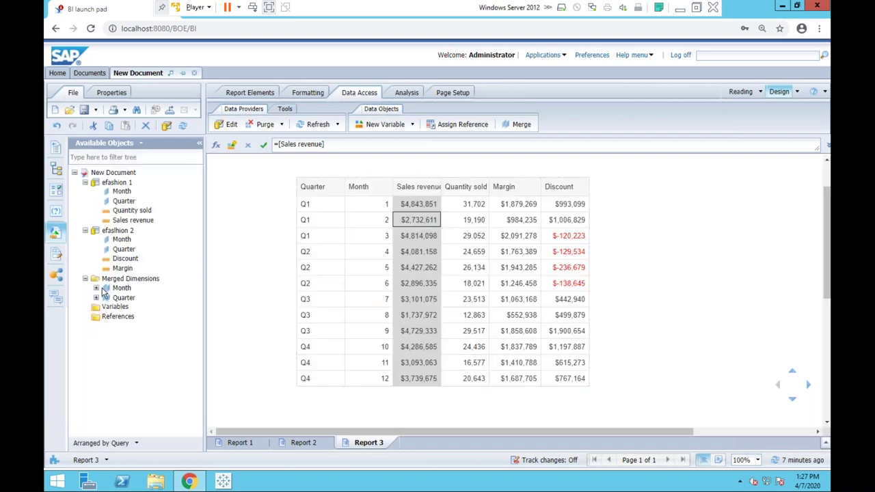
Step: Expand the merged Month and Quarter dimensions to see their efashion 1 and efashion 2 sources
click(96, 287)
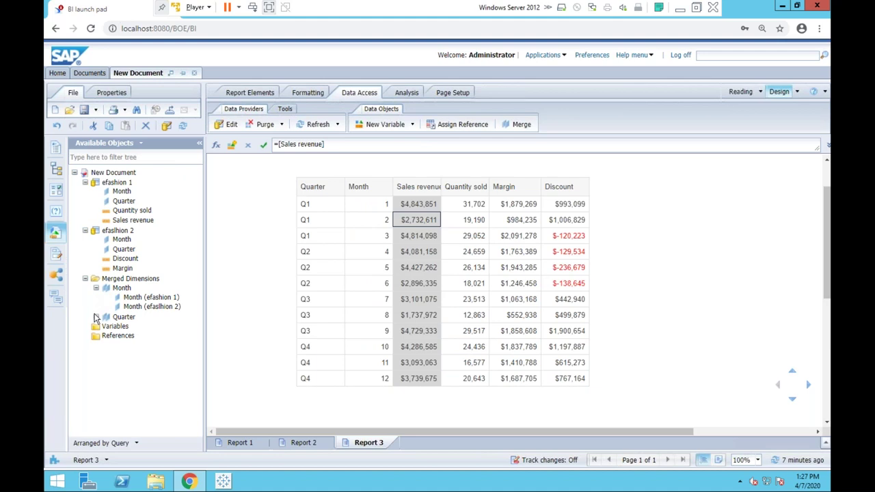
click(96, 317)
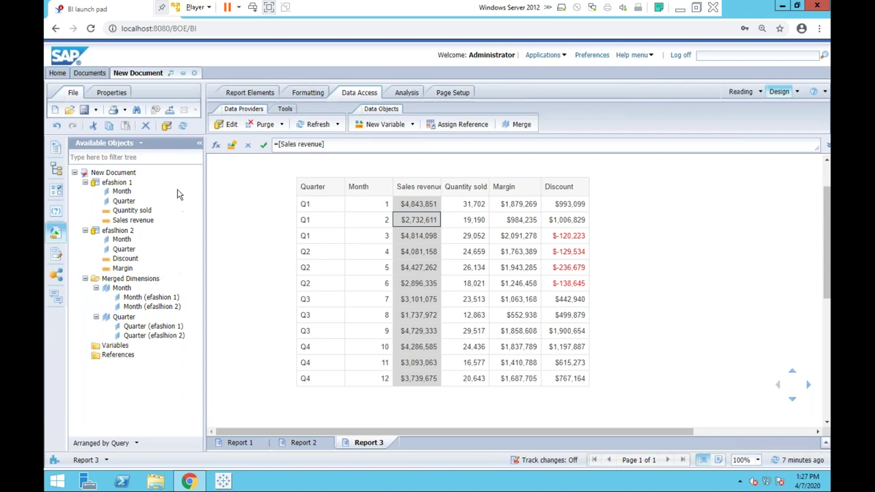
Step: Unmerge the merged Month dimension and confirm with Yes
click(126, 289)
right_click(125, 289)
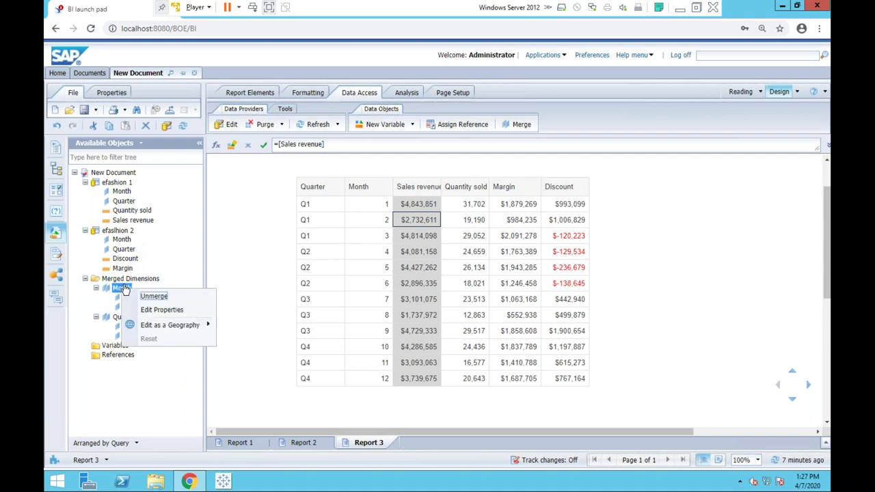
click(153, 296)
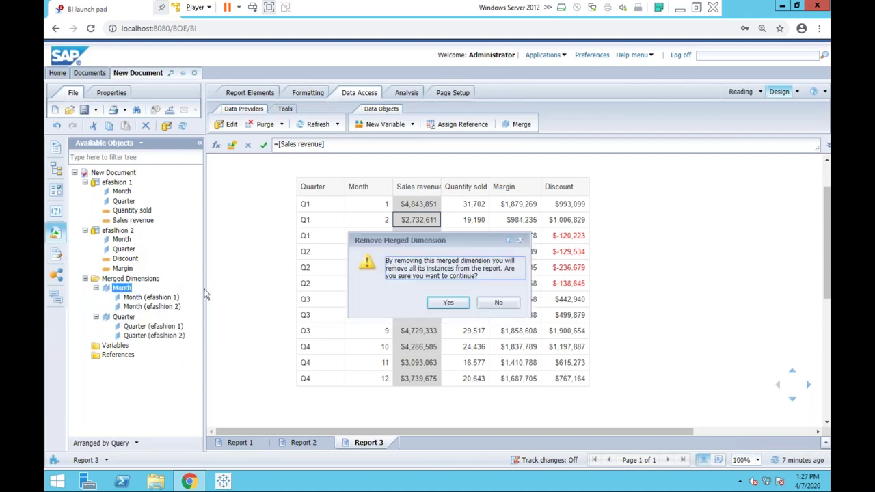
click(444, 305)
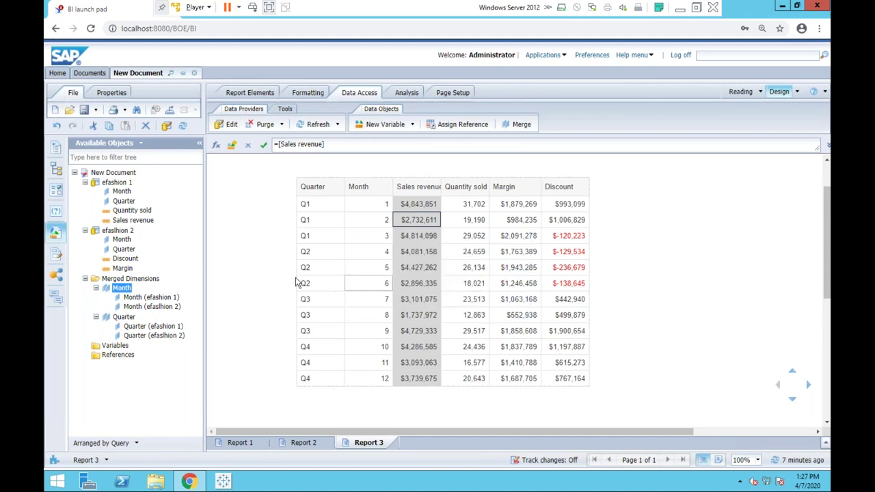
Step: Unmerge the merged Quarter dimension and confirm with Yes
click(127, 288)
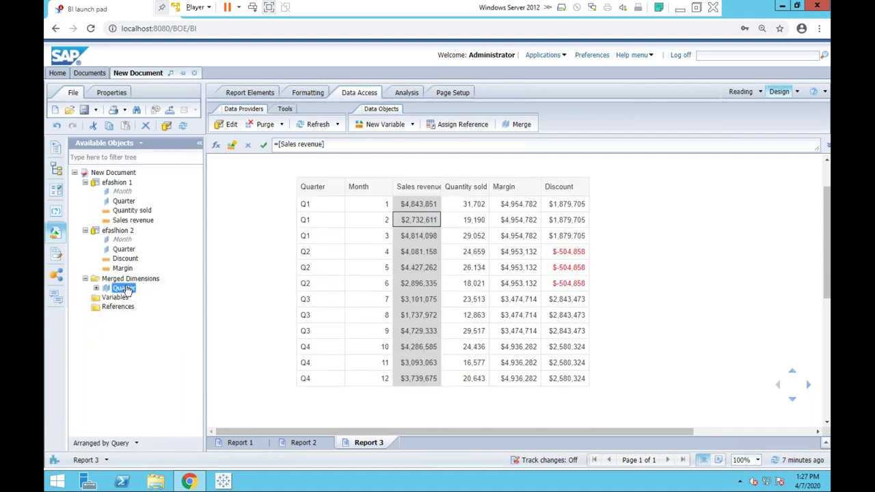
right_click(129, 290)
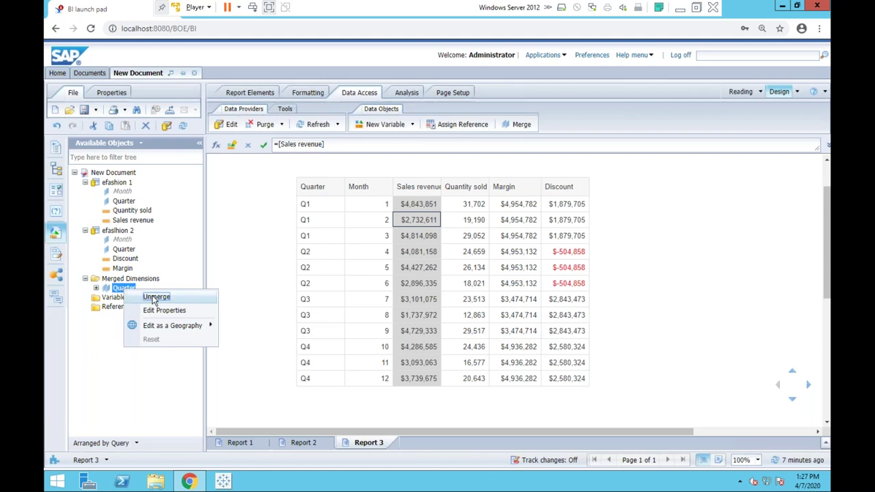
click(154, 298)
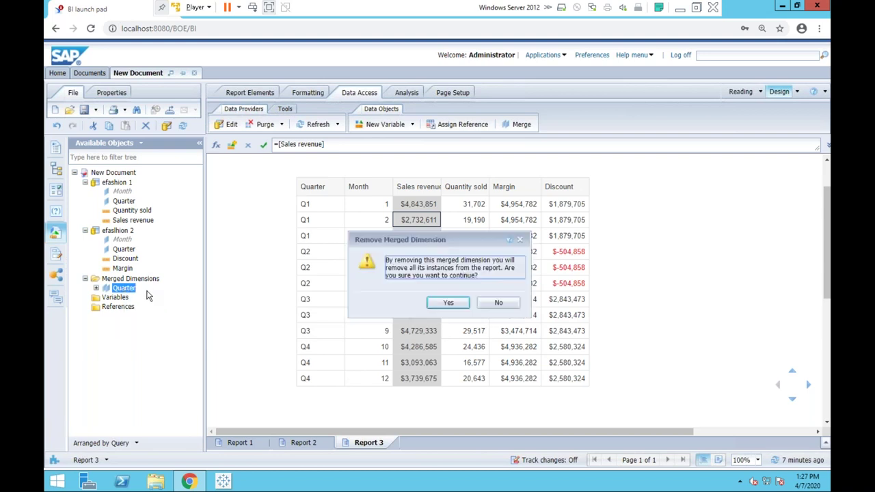
click(444, 305)
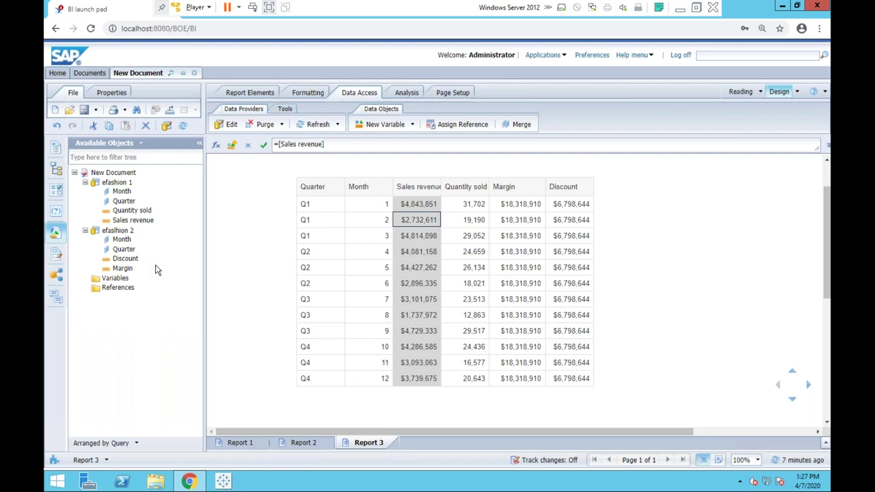
Step: Merge Quarter from efashion 1 and efashion 2 into one dimension
click(129, 202)
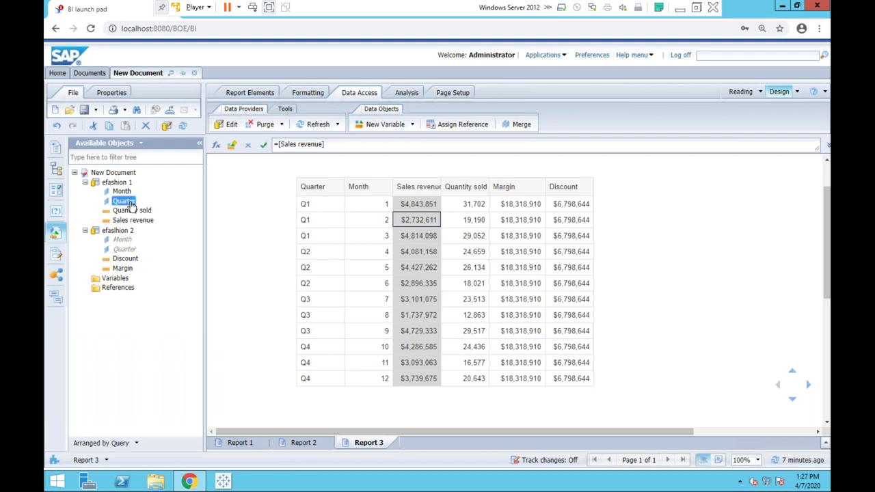
click(129, 250)
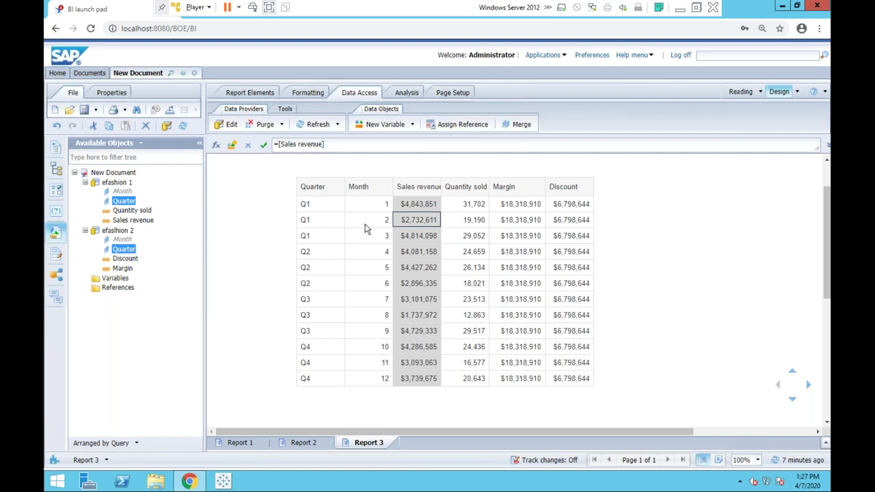
click(519, 127)
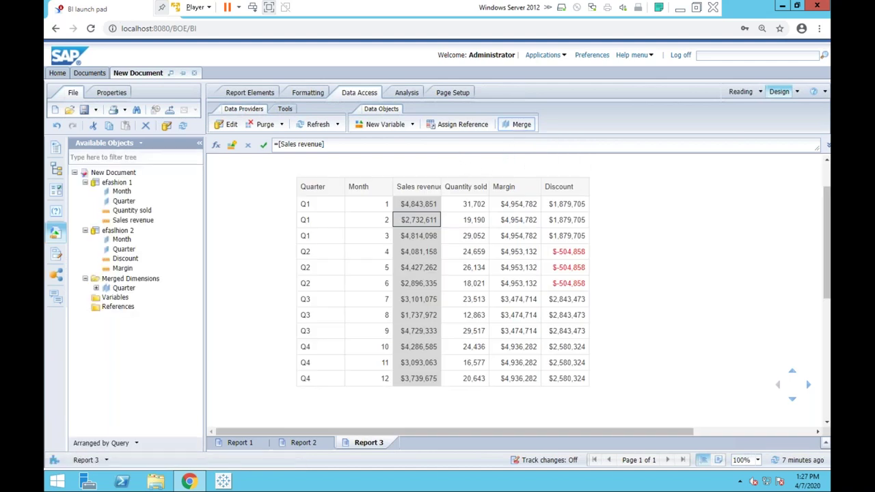
Step: Merge Month from efashion 1 and efashion 2 alongside the merged Quarter
click(97, 289)
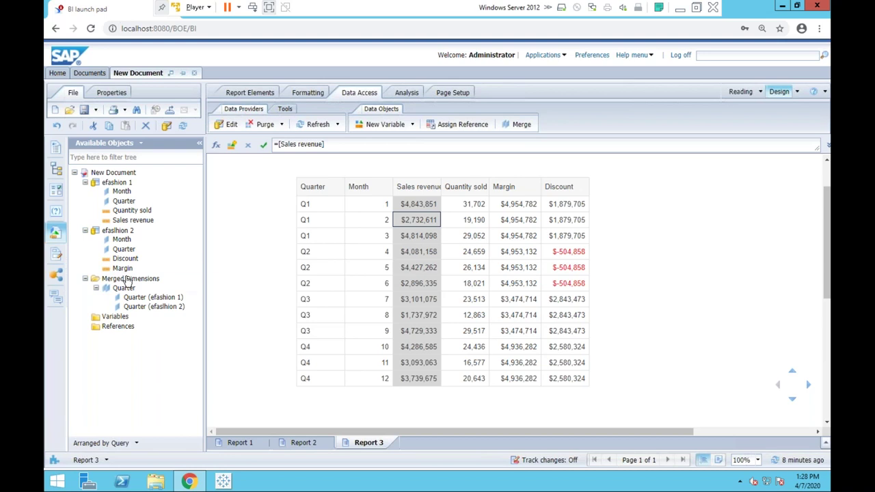
drag(124, 192, 128, 241)
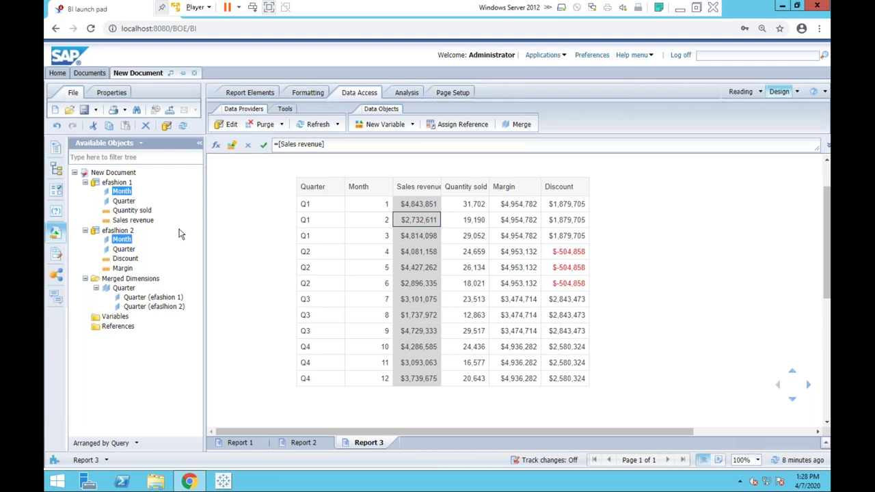
click(514, 125)
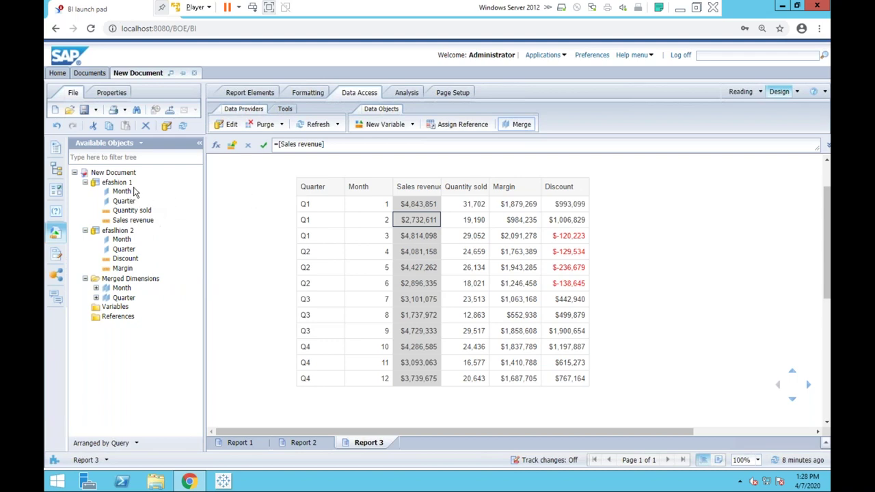
Step: Check the Month object descriptions, then expand merged Month and Quarter to show their sources
mouse_move(127, 194)
mouse_move(119, 245)
click(96, 287)
click(95, 317)
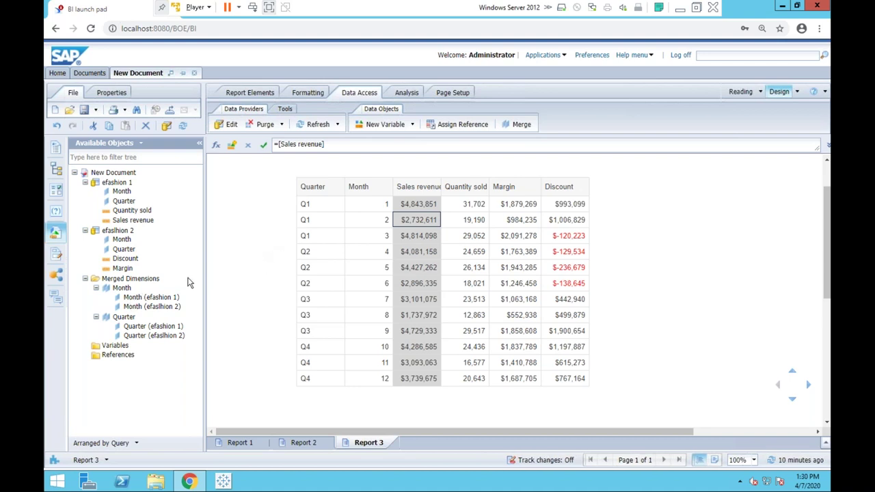
Step: Replace the table's Quarter and Month columns with the merged Quarter and Month dimensions
click(124, 318)
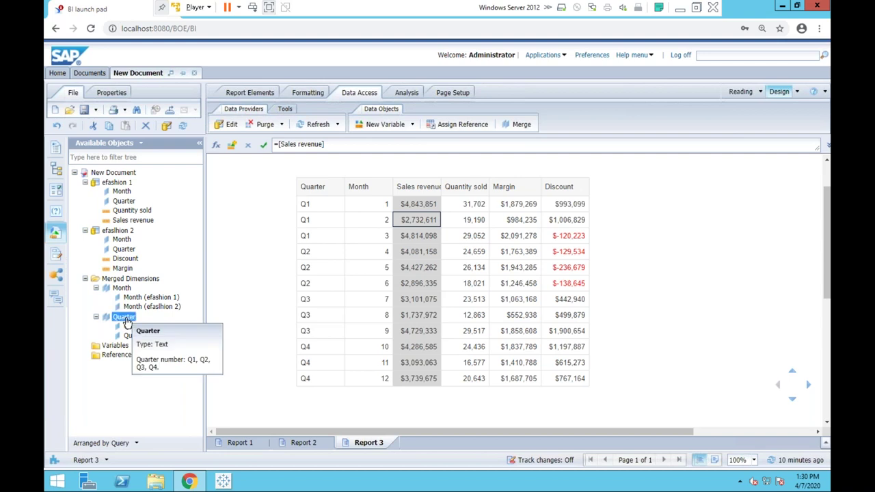
drag(126, 321, 335, 236)
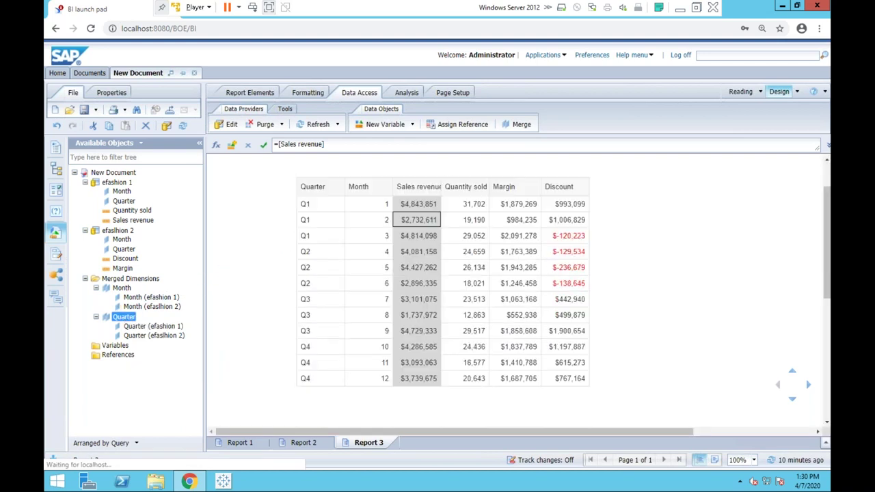
click(121, 289)
drag(121, 290, 359, 268)
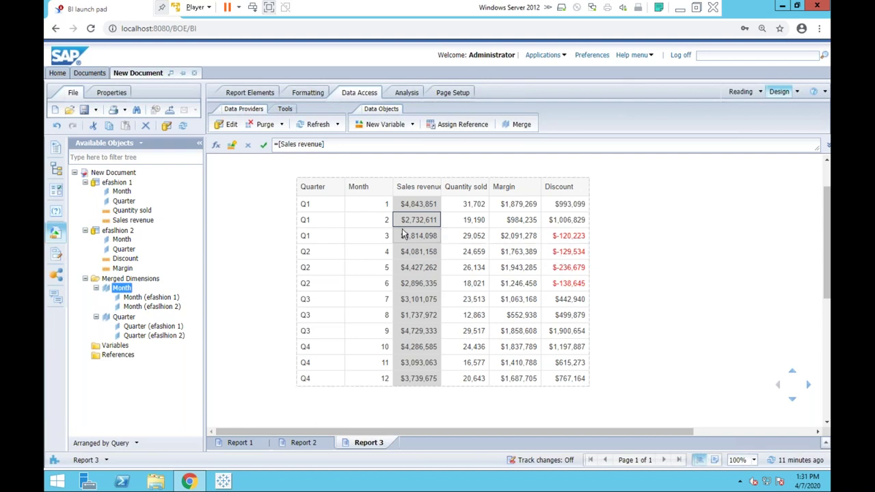
click(133, 175)
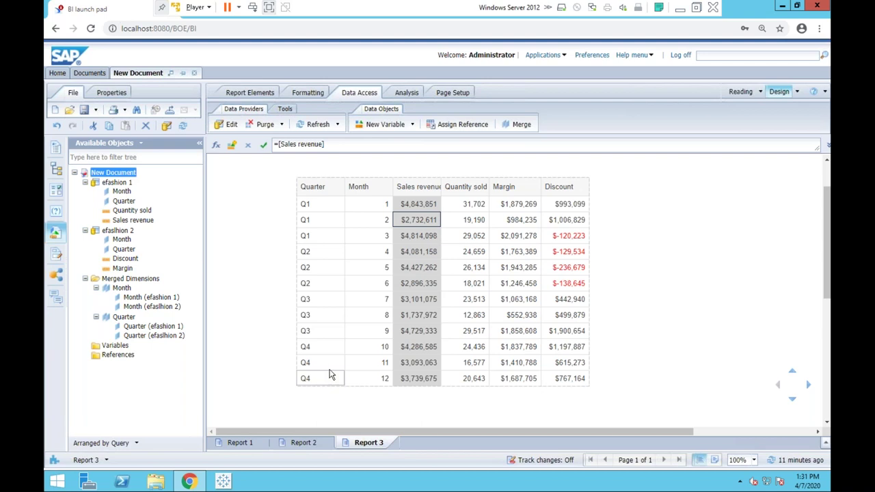
scroll(346, 334, down, 1)
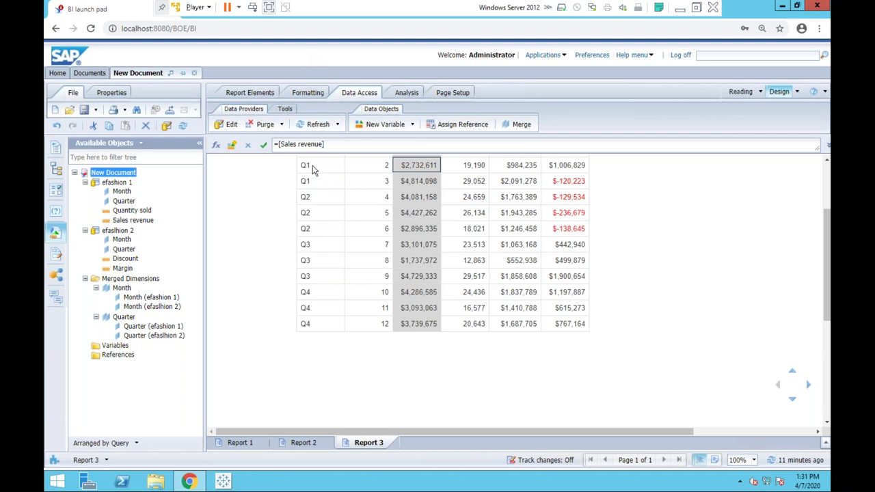
scroll(287, 191, up, 3)
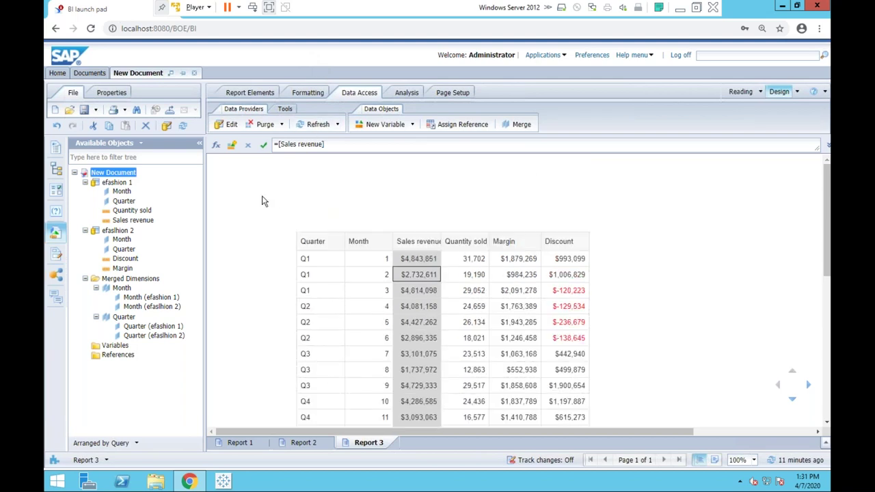
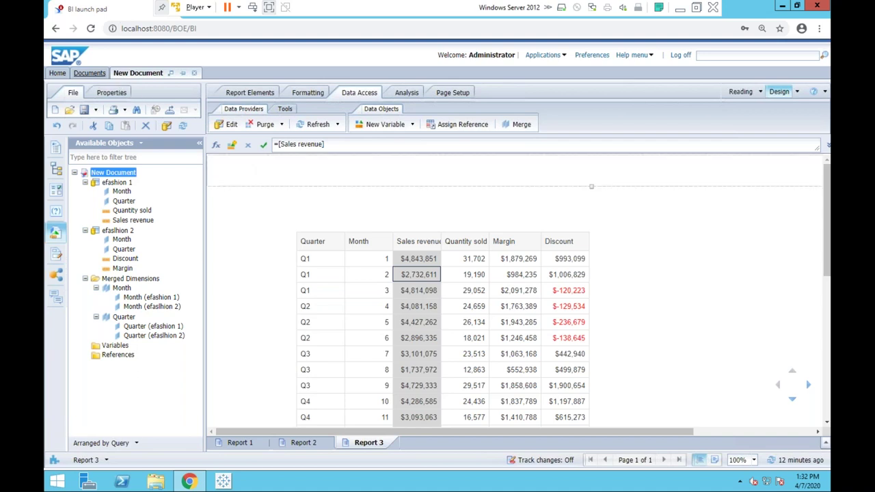
Step: Leave the report editor for the Documents tab's My Favorites list
click(92, 73)
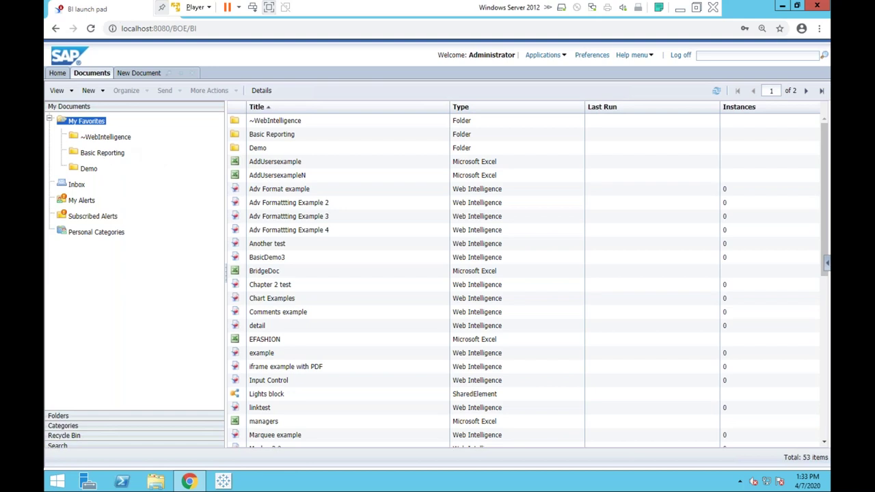
Step: Open the Demo folder and abandon adding a New Local Document without choosing a file
click(94, 171)
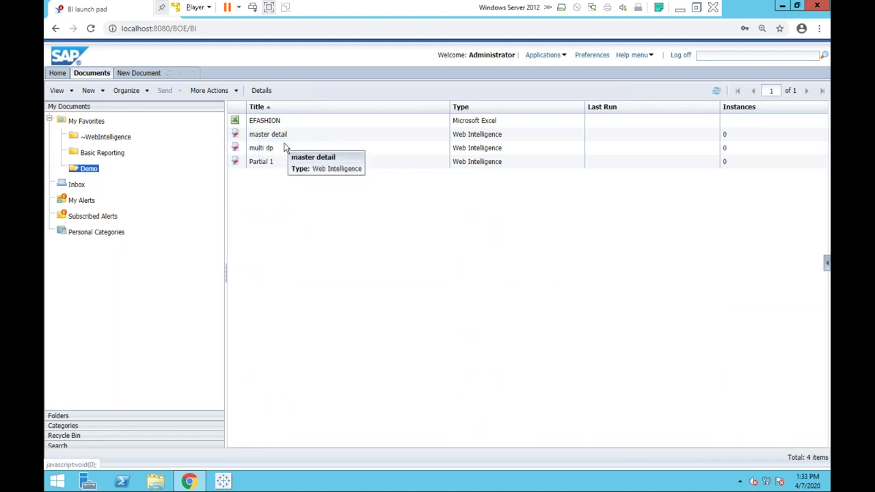
click(102, 93)
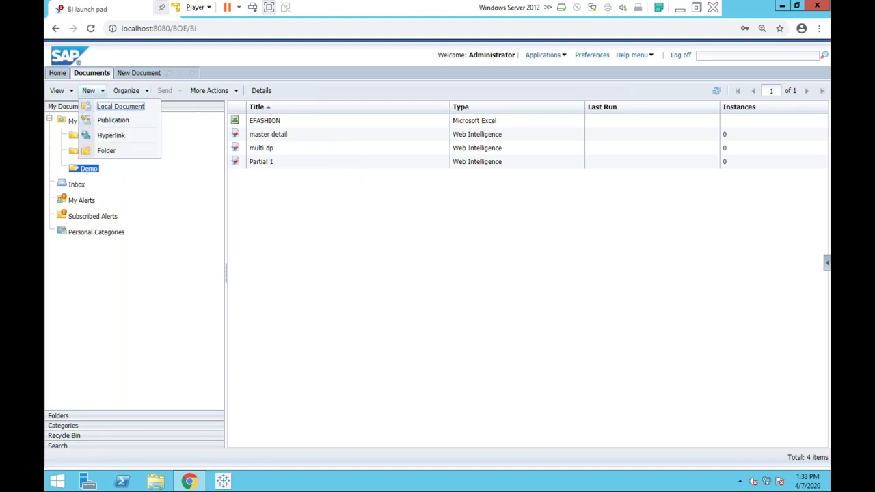
click(121, 106)
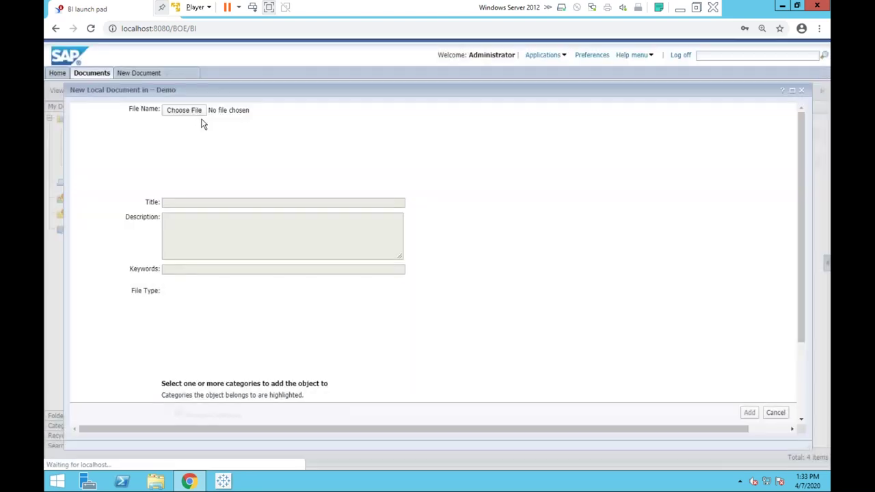
click(192, 112)
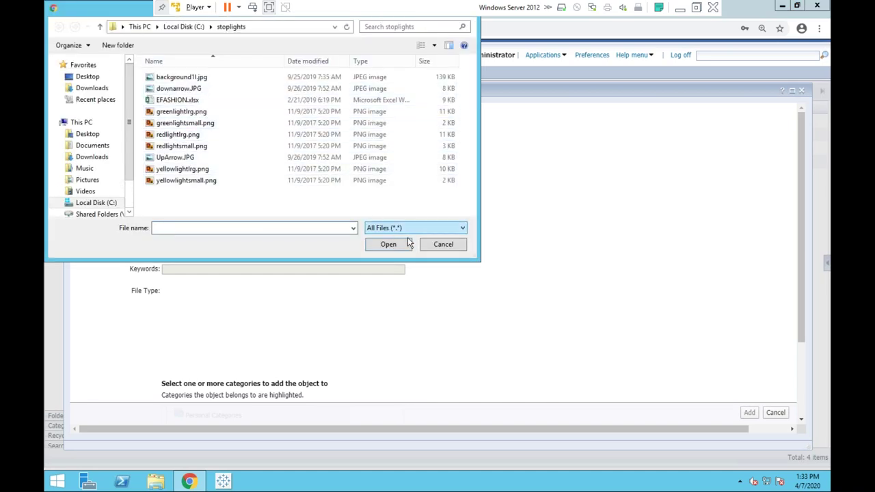
click(441, 244)
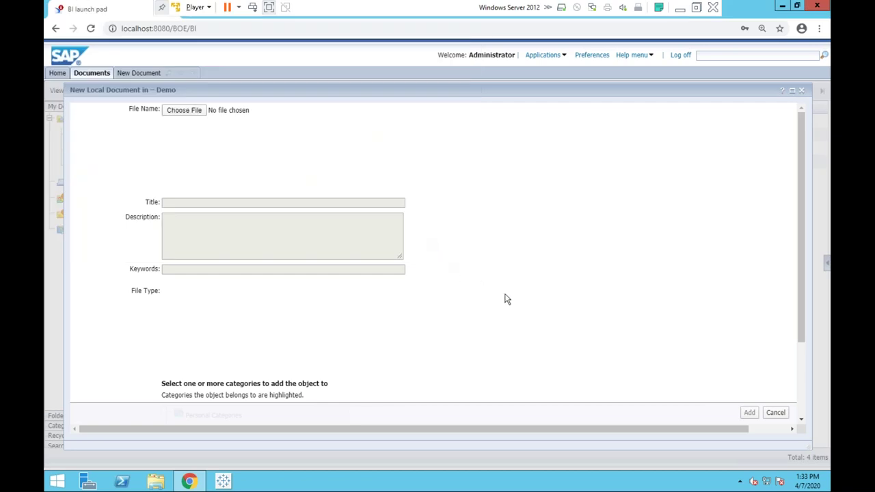
click(775, 413)
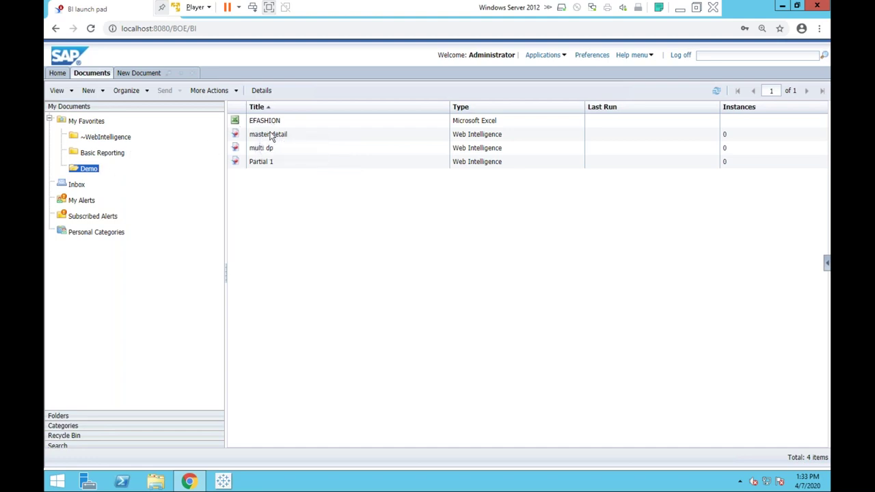
click(116, 155)
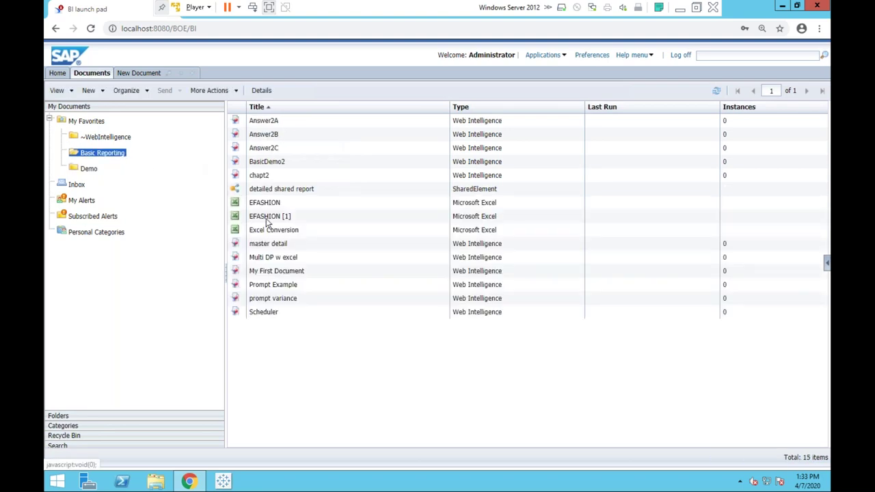
click(93, 123)
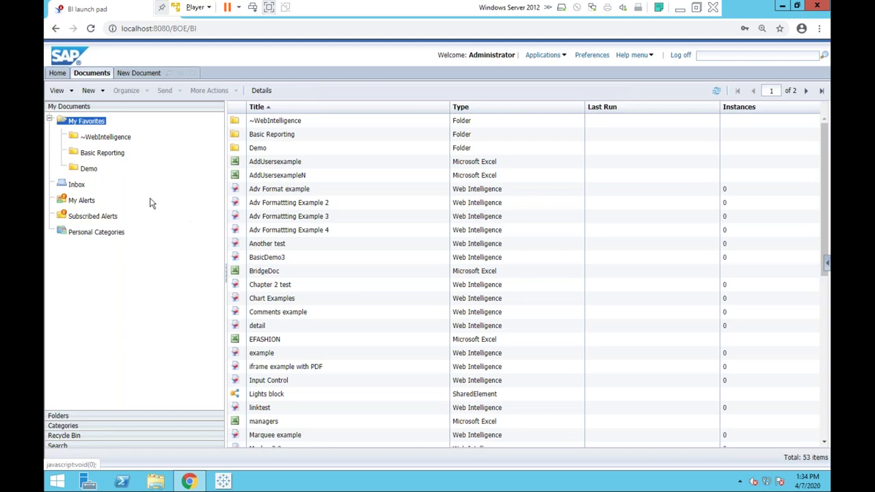
click(89, 169)
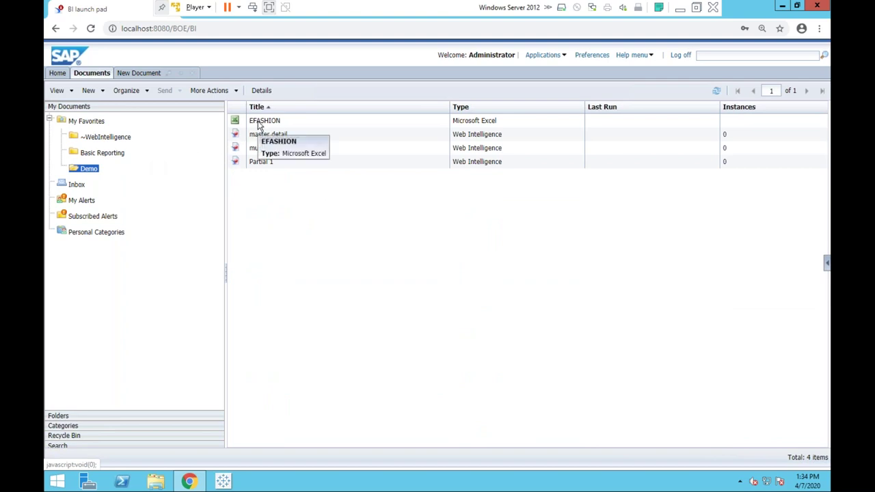
Step: Return to the document, edit its queries, and list the available Add Query sources
click(138, 74)
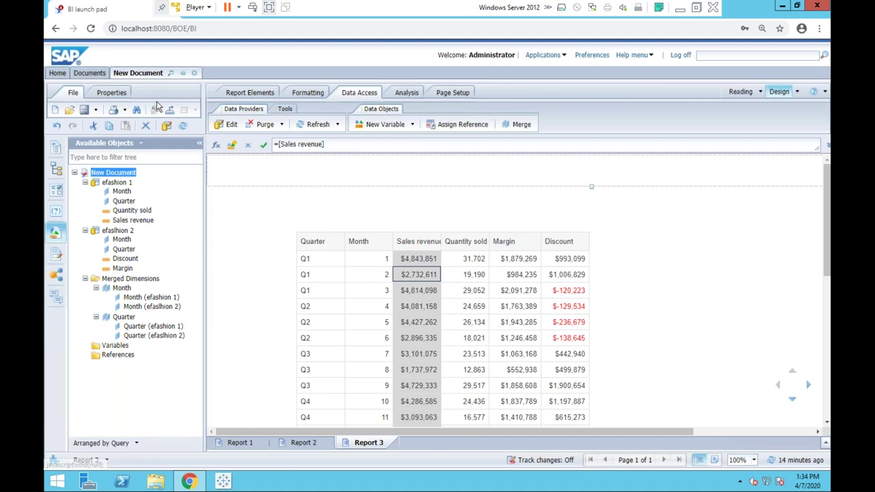
click(166, 129)
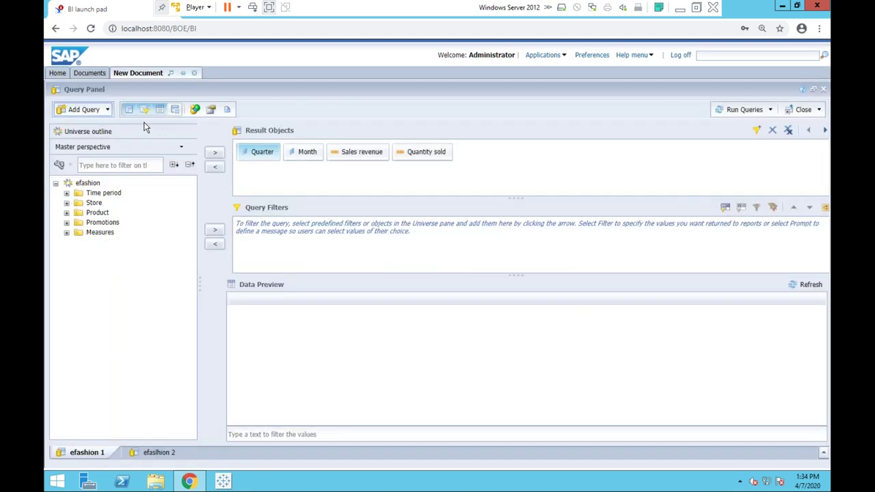
click(107, 111)
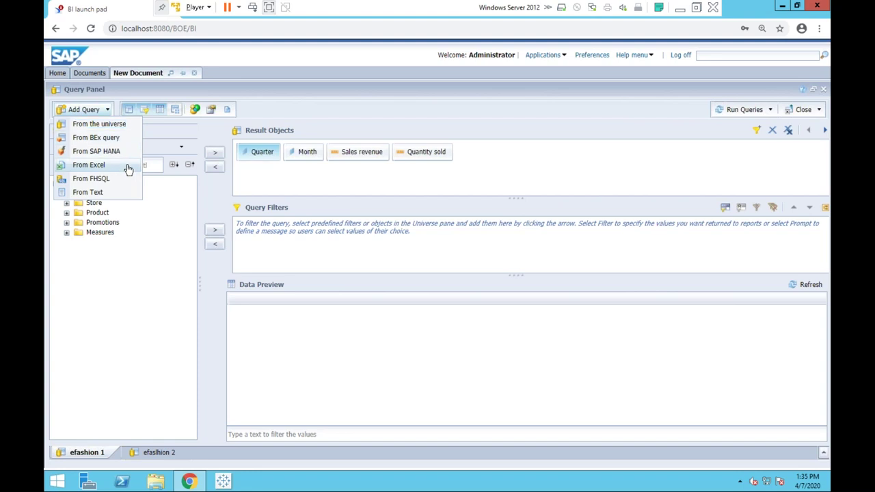
Step: Add a query from Excel using the EFASHION workbook in the Demo folder
click(89, 165)
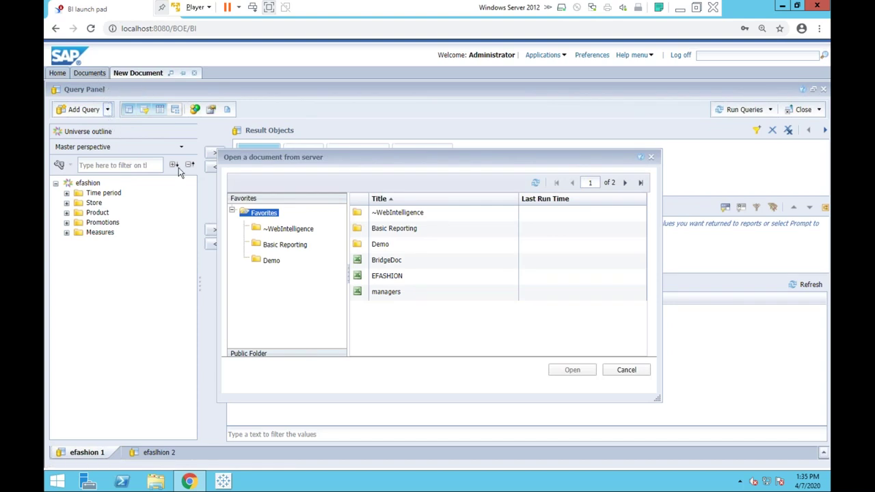
click(271, 261)
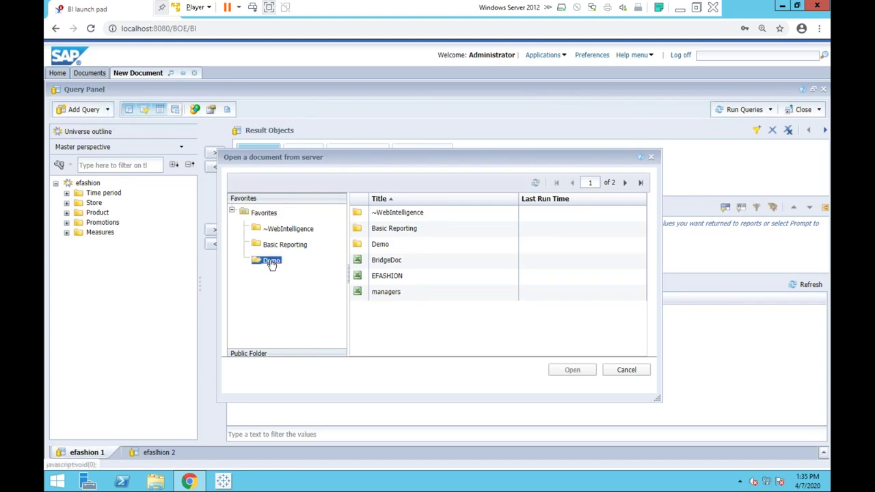
click(384, 216)
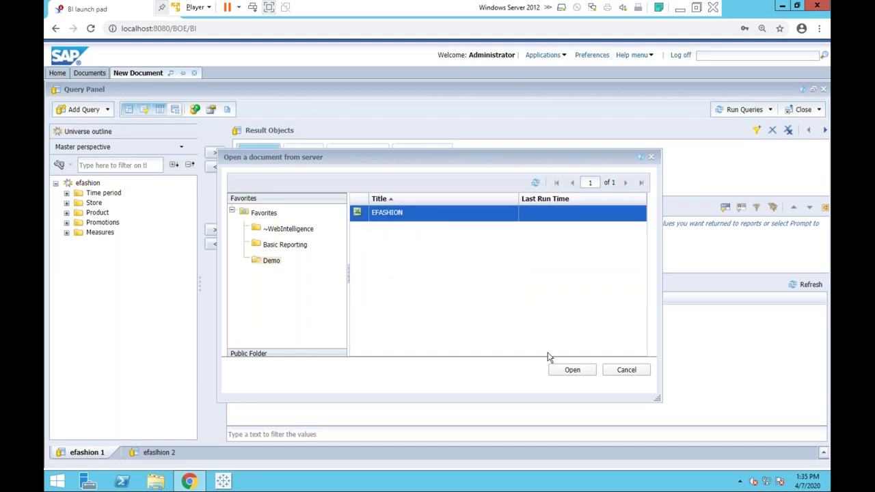
click(568, 369)
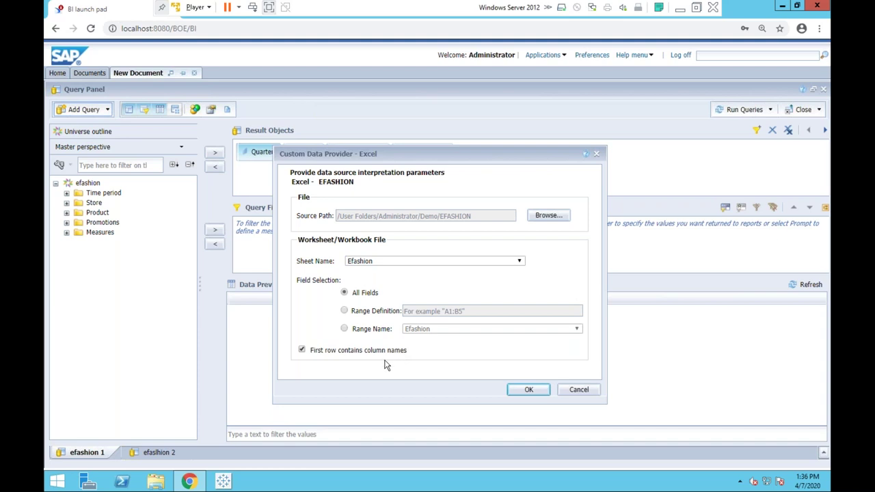
Step: Accept the Efashion sheet settings, rename Query 3 to 'excel', and refresh its data preview
click(514, 392)
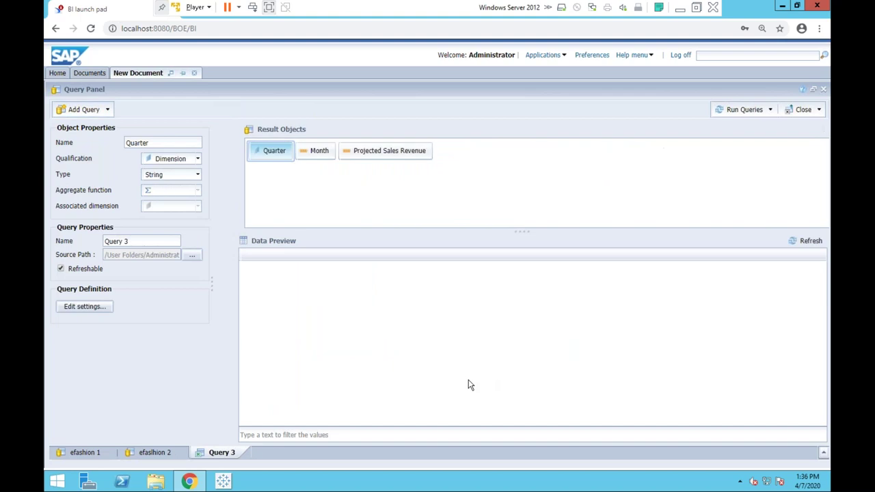
right_click(225, 455)
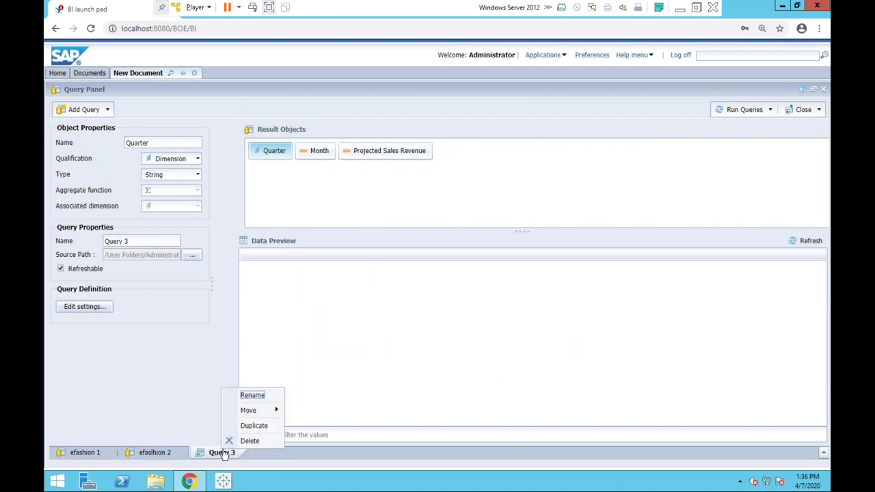
click(252, 395)
text(excel)
click(478, 304)
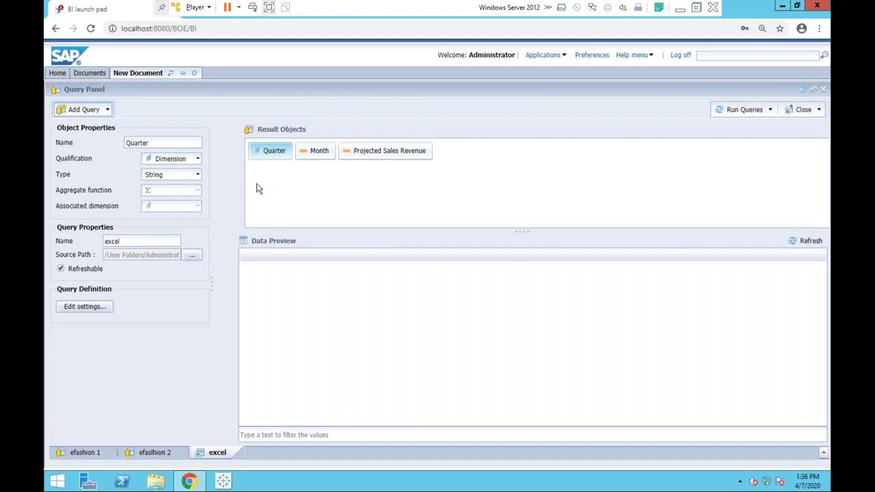
click(805, 242)
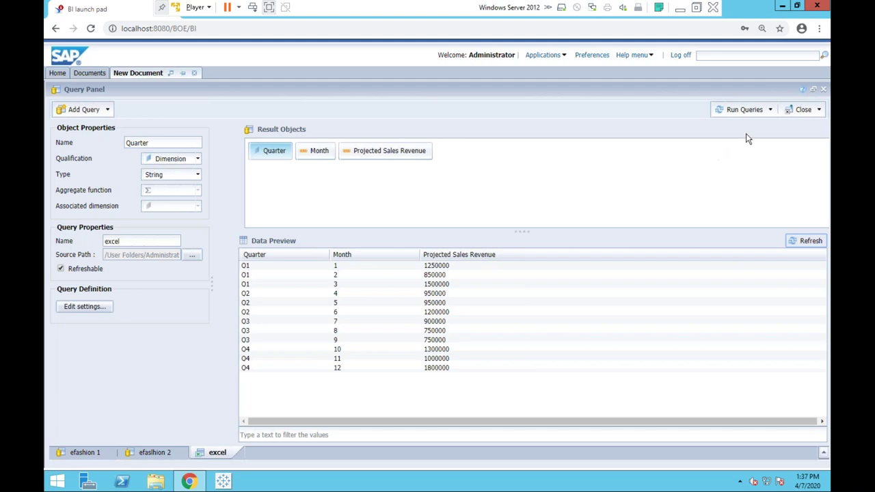
Step: Run only the excel query into a table in a new report, then return to Report 3
click(770, 109)
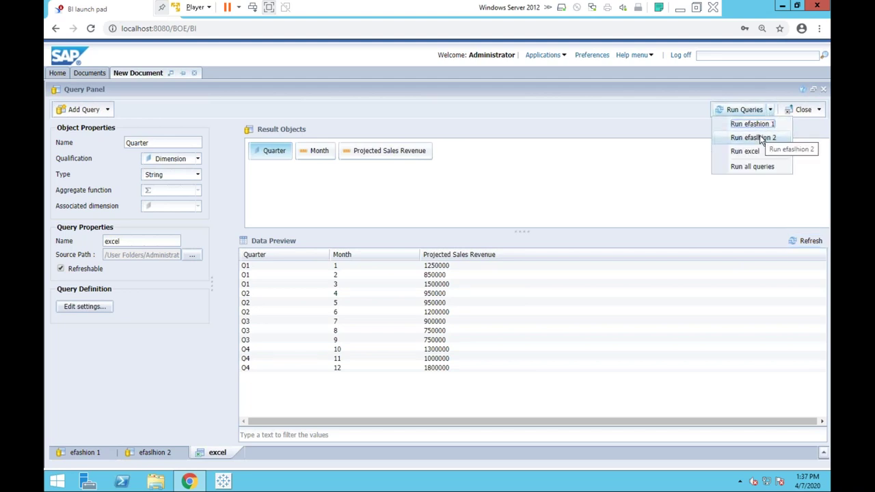
click(753, 149)
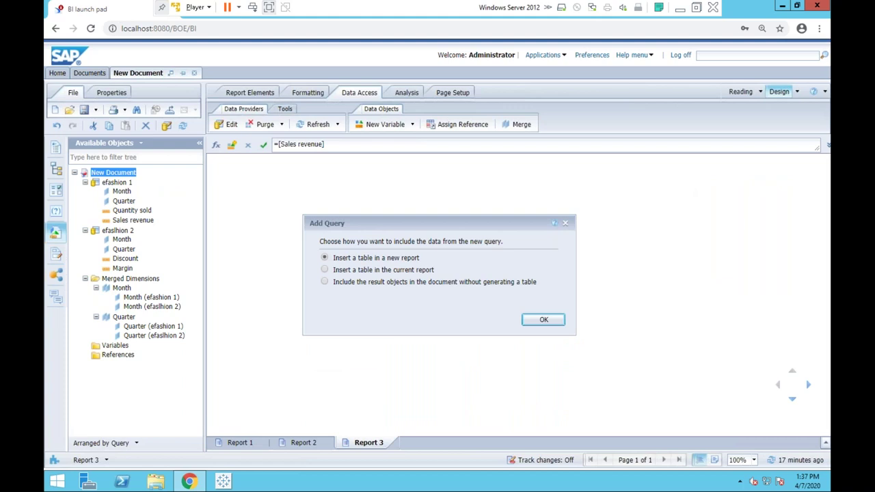
click(546, 317)
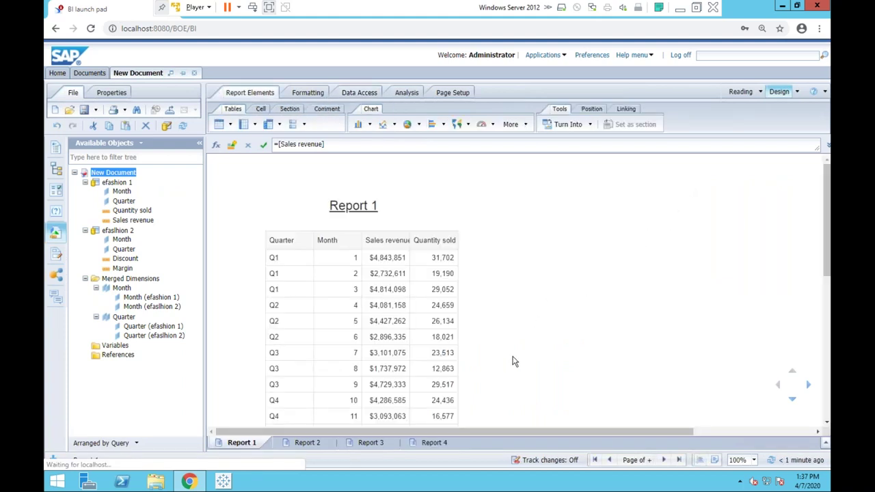
click(373, 442)
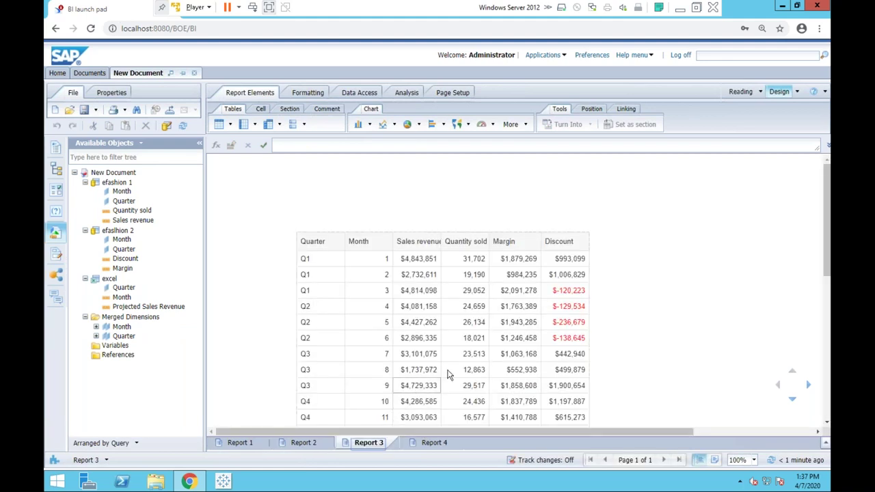
Step: Rename Report 3 to 'qtr month' and review the new Report 4 table
double_click(370, 442)
text(qtr month)
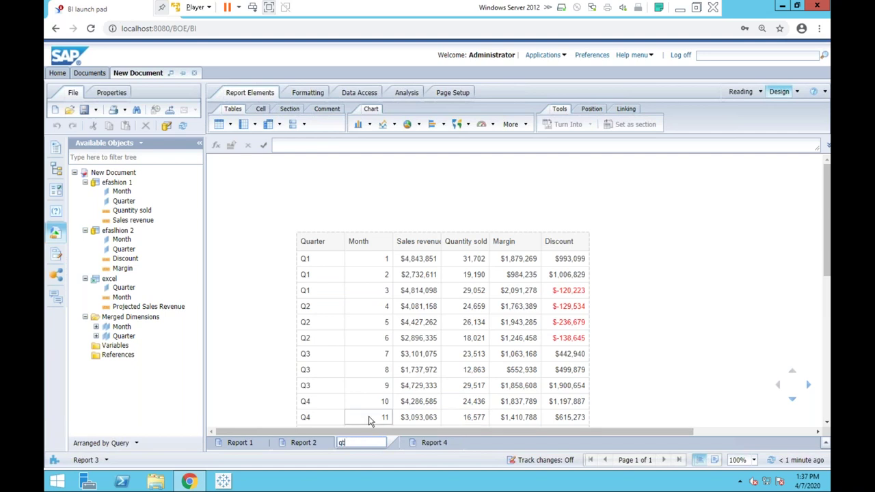
key(Return)
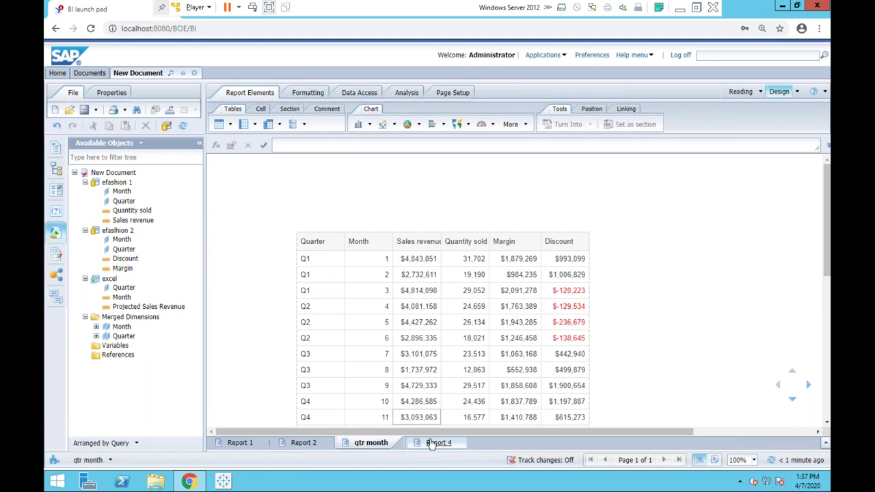
click(419, 443)
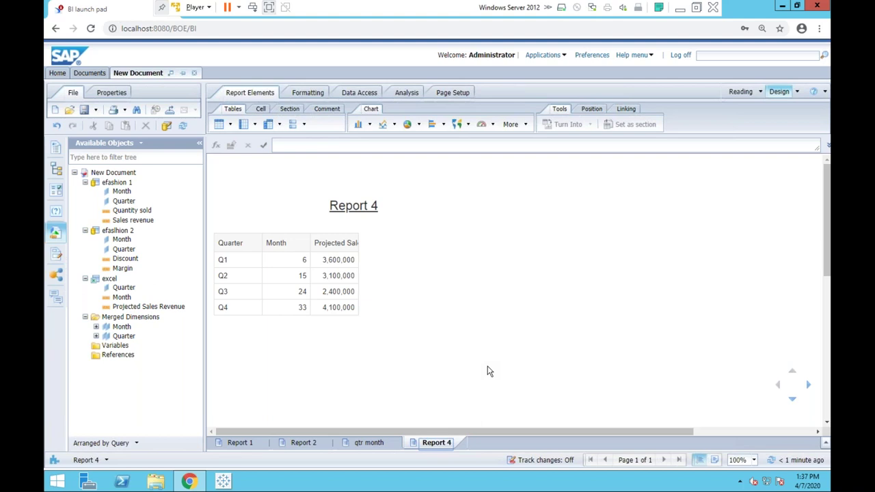
scroll(422, 276, down, 1)
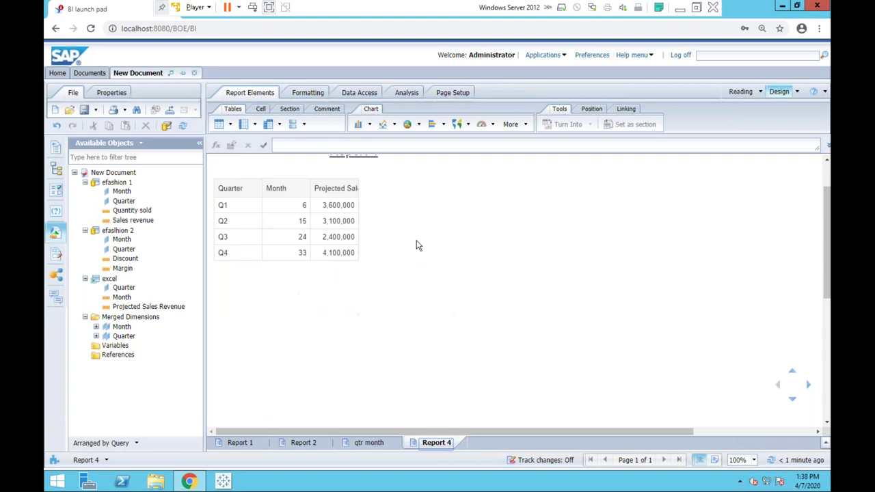
scroll(377, 187, up, 1)
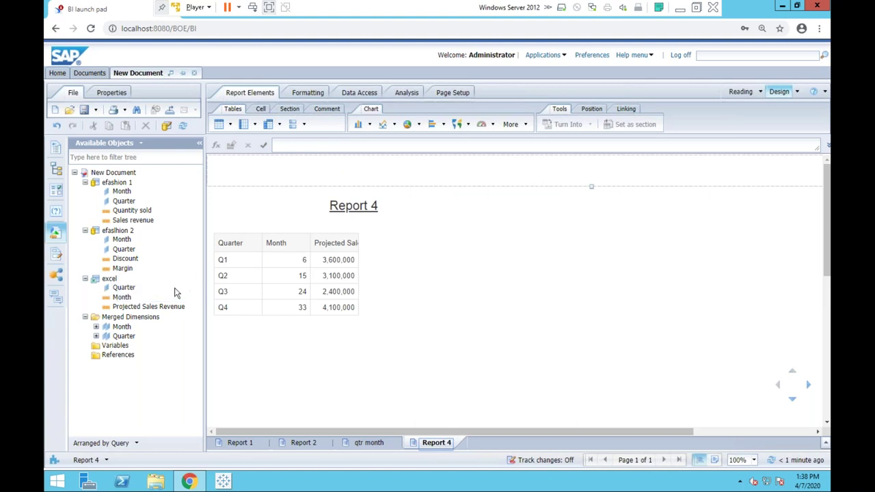
mouse_move(118, 303)
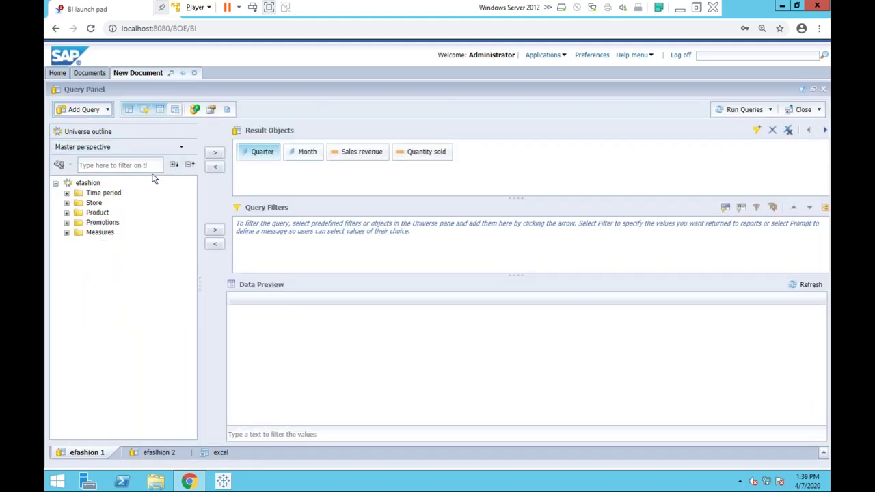
Step: Change the excel query's Month qualification from measure to dimension and run the queries
click(220, 453)
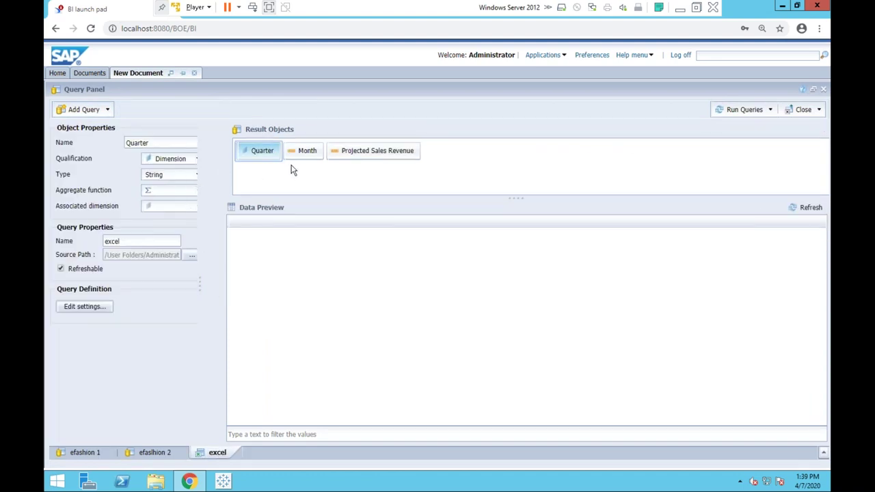
click(306, 154)
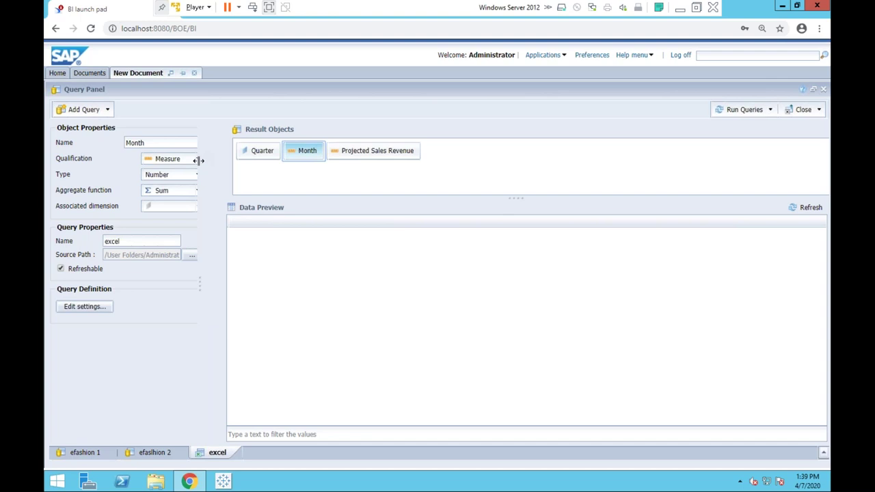
drag(199, 160, 206, 162)
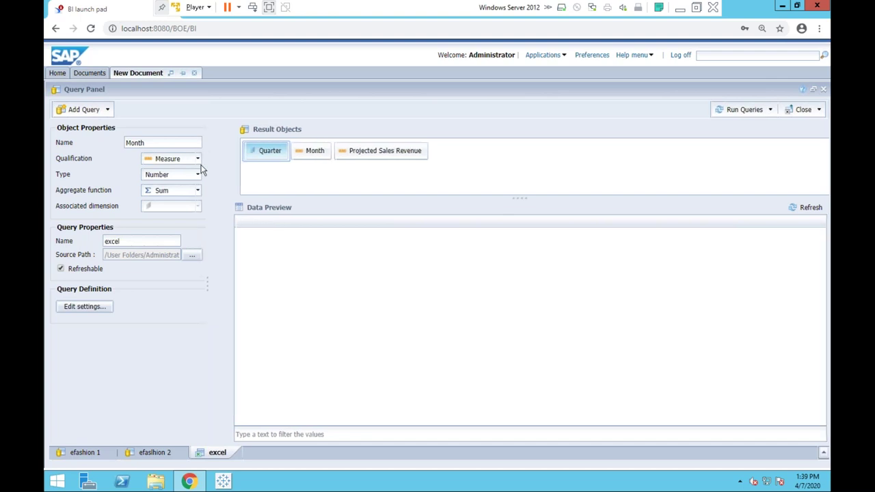
click(197, 159)
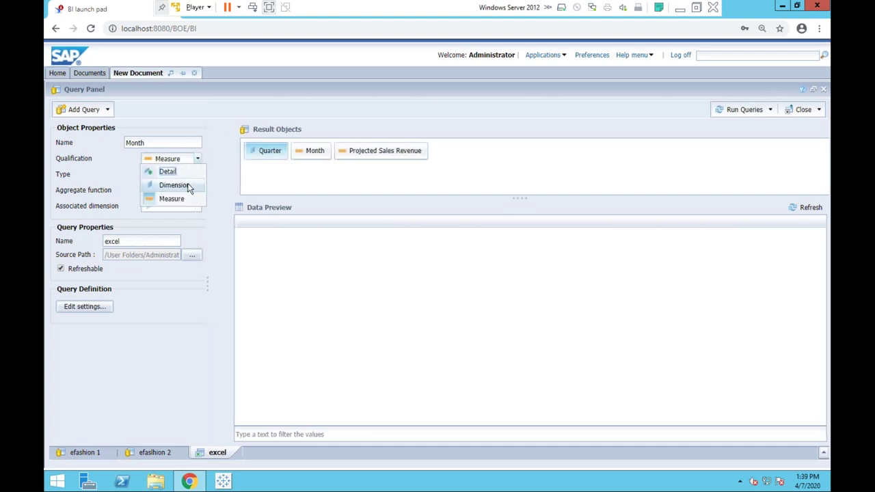
click(175, 185)
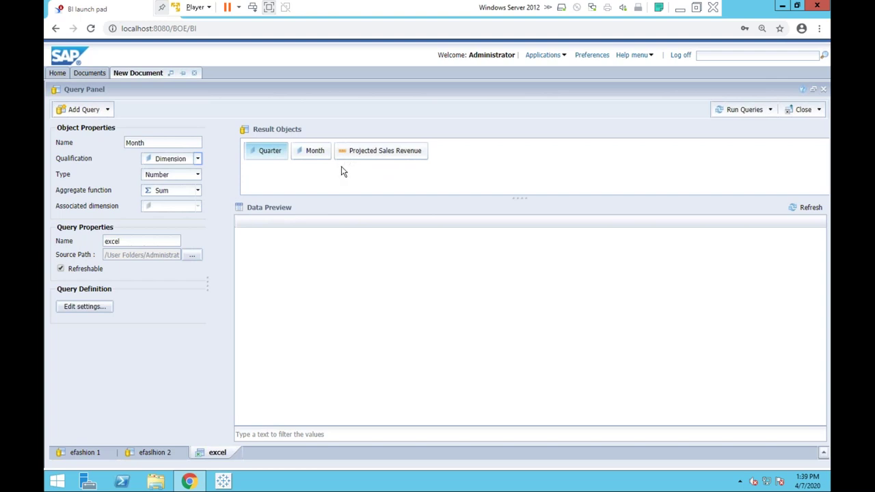
click(757, 113)
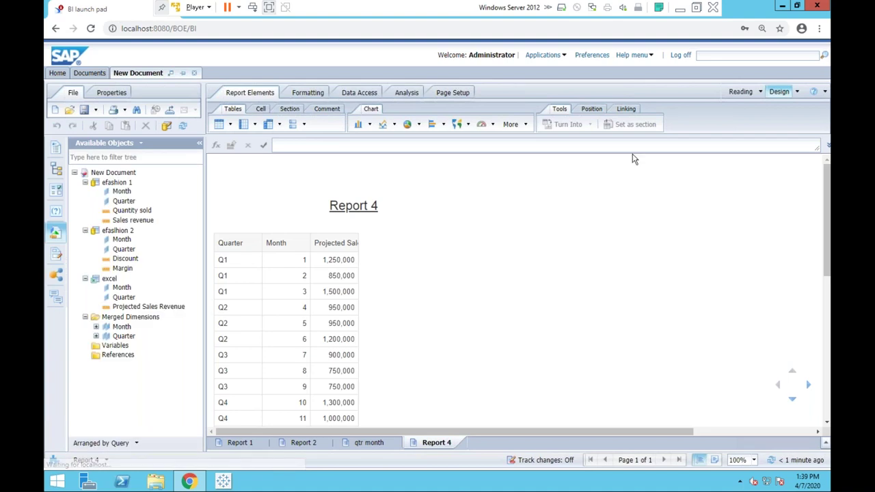
Step: Review Report 4, pick the Projected Sales Revenue object, and go to the qtr month report
scroll(263, 293, down, 3)
scroll(264, 293, up, 3)
click(258, 291)
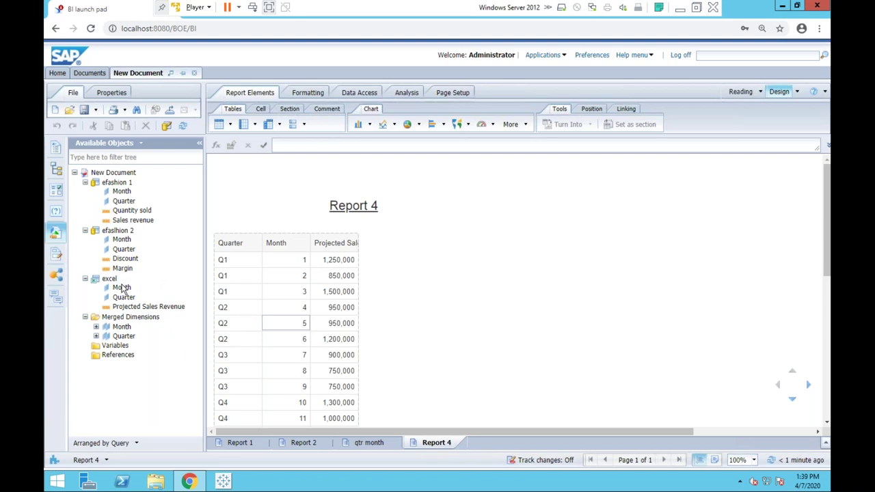
mouse_move(134, 309)
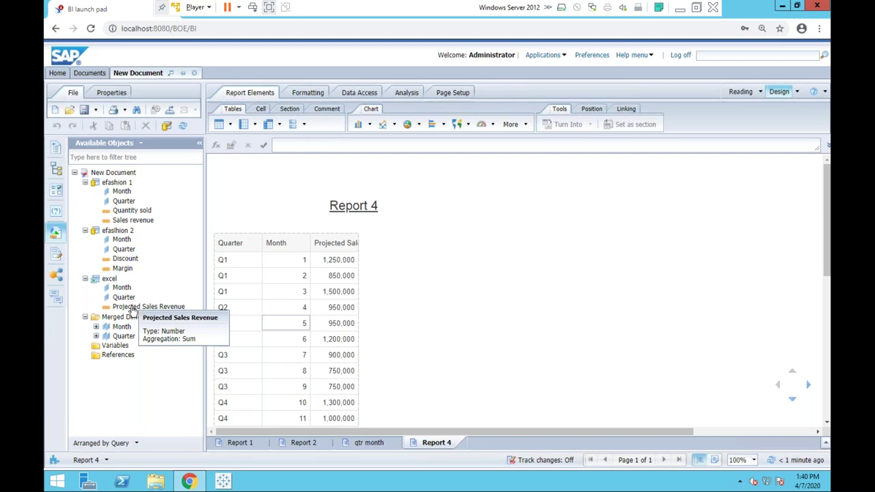
click(135, 308)
drag(135, 308, 185, 326)
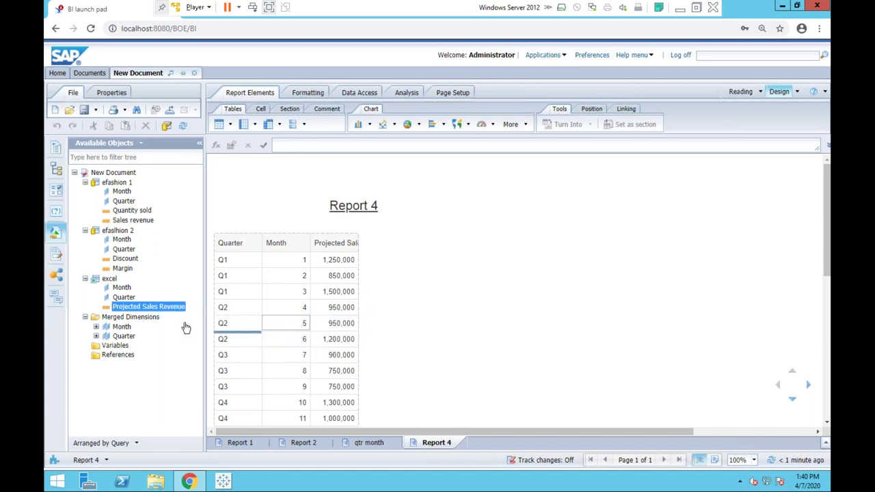
click(362, 442)
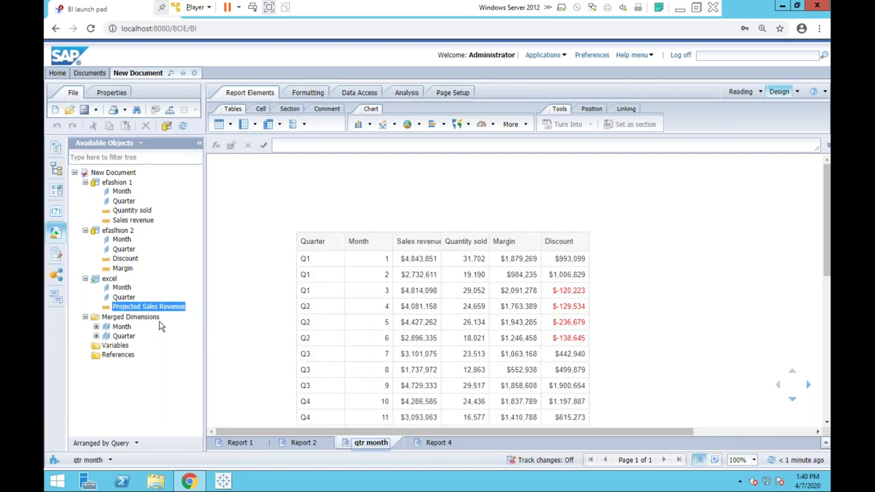
Step: Add Projected Sales Revenue as a column after Discount and inspect the table's Assign Data
drag(151, 309, 553, 290)
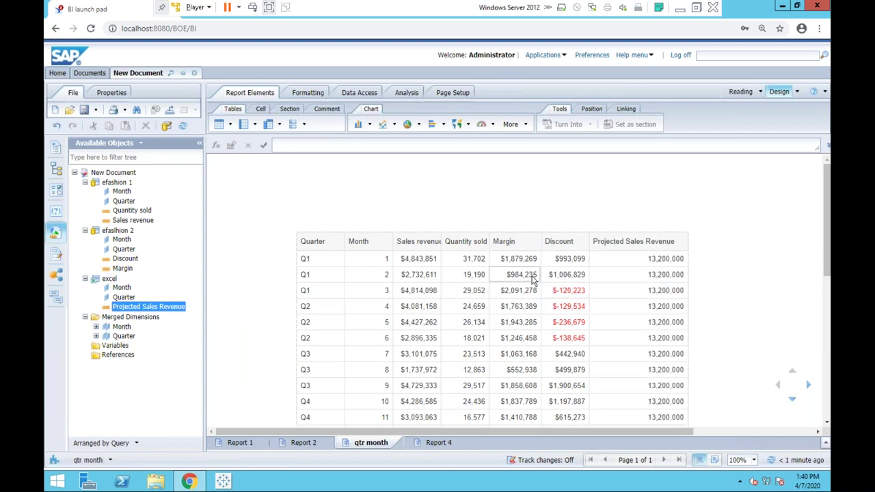
click(508, 229)
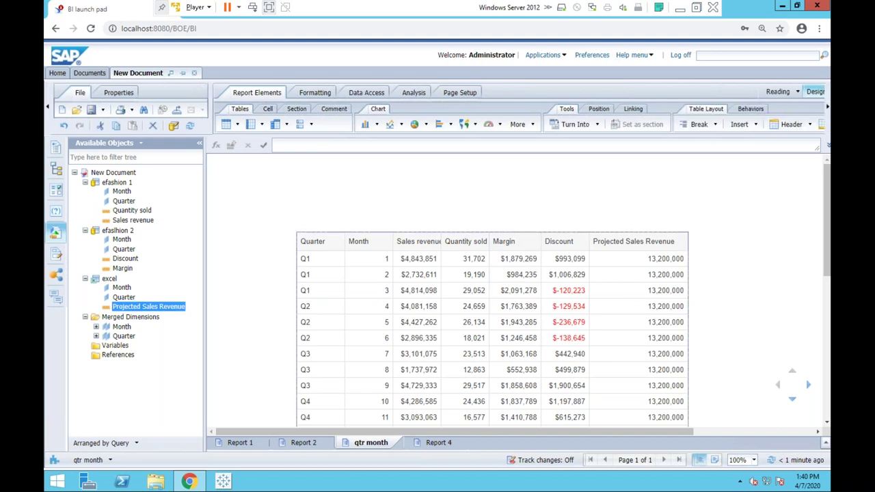
right_click(508, 232)
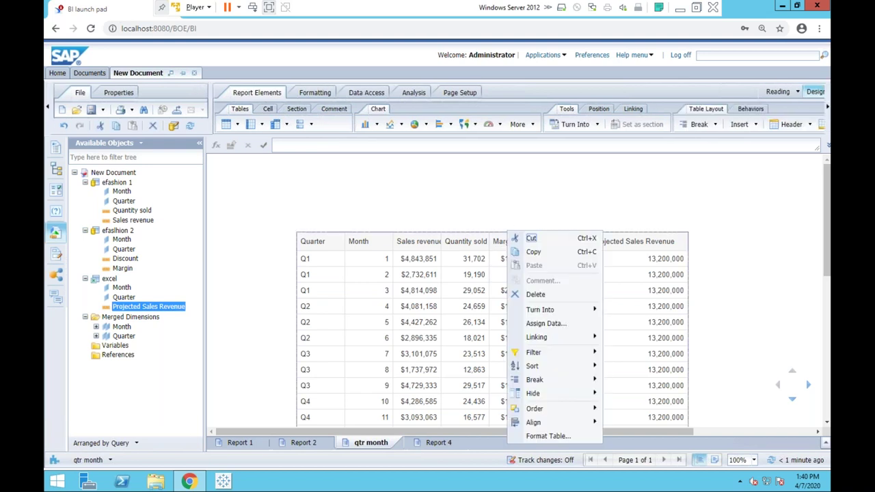
click(541, 324)
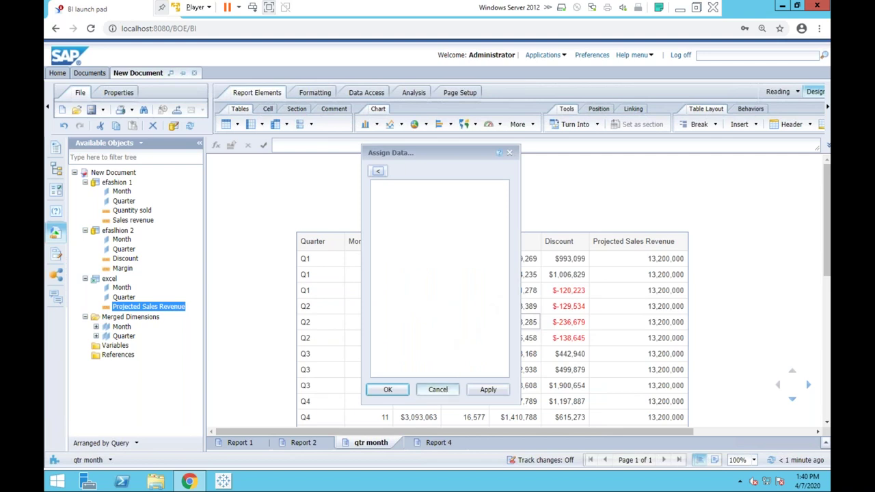
click(445, 389)
Step: Recheck the qtr month table's Assign Data column assignments, cancelling without changes
click(453, 387)
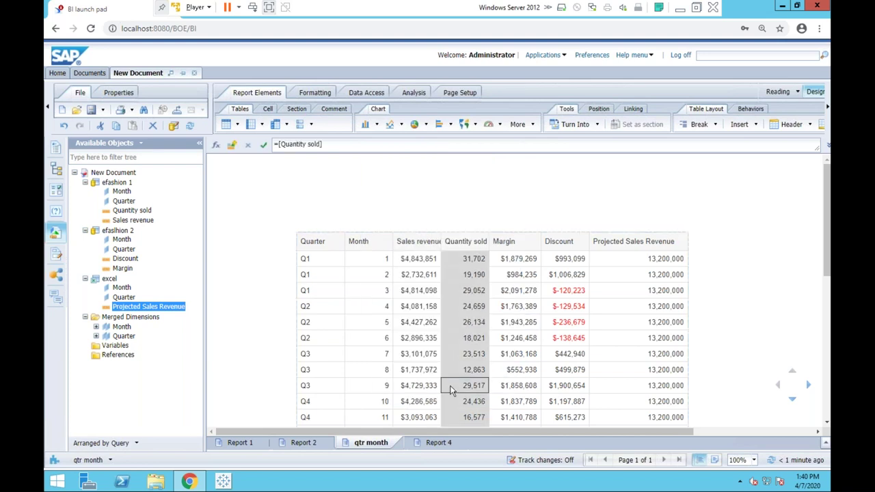
right_click(508, 230)
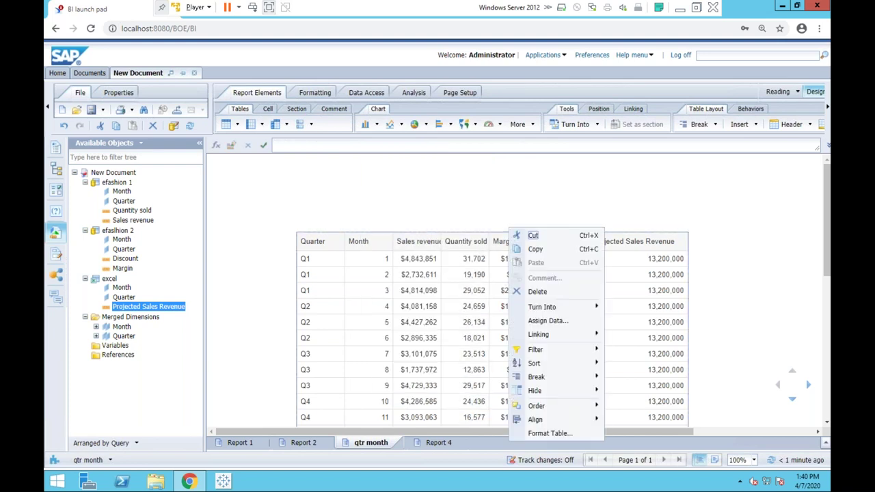
click(539, 319)
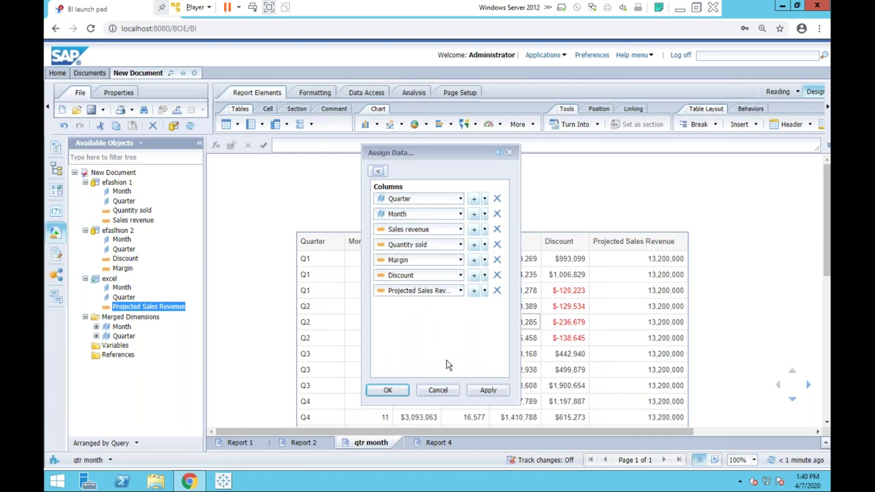
click(438, 389)
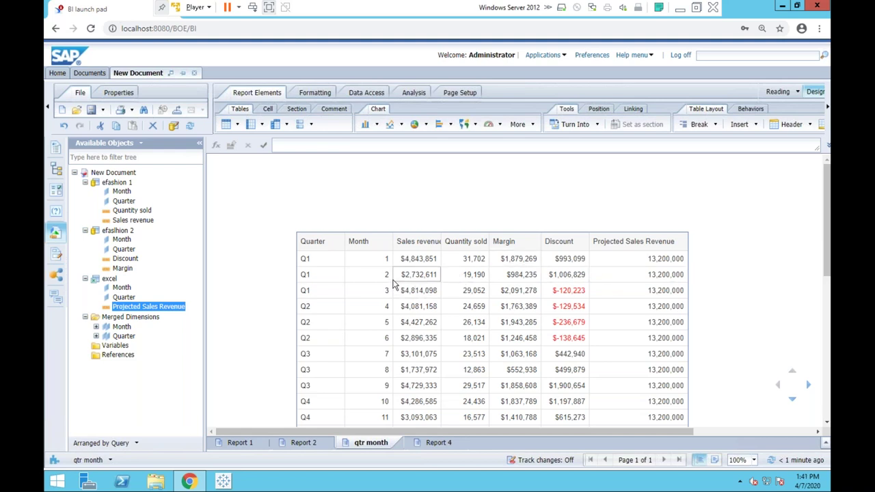
Step: Expand the merged Month and Quarter dimensions to see their efashion 1 and efashion 2 sources
click(96, 327)
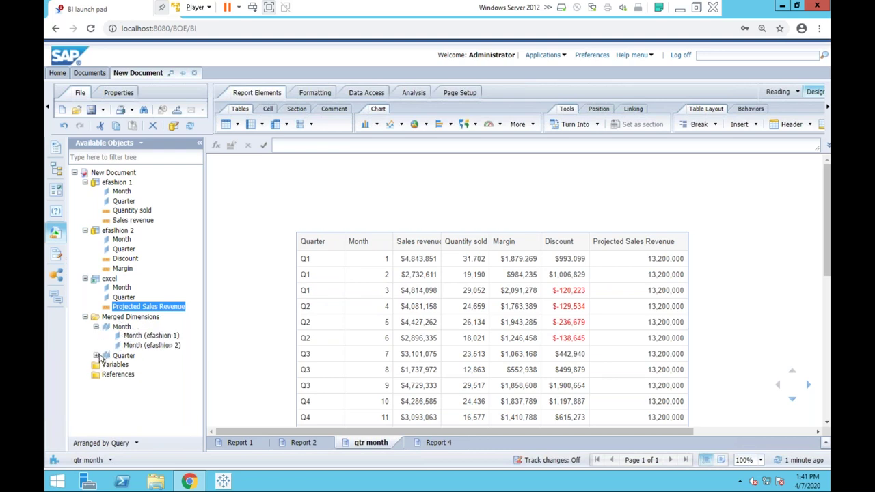
click(97, 355)
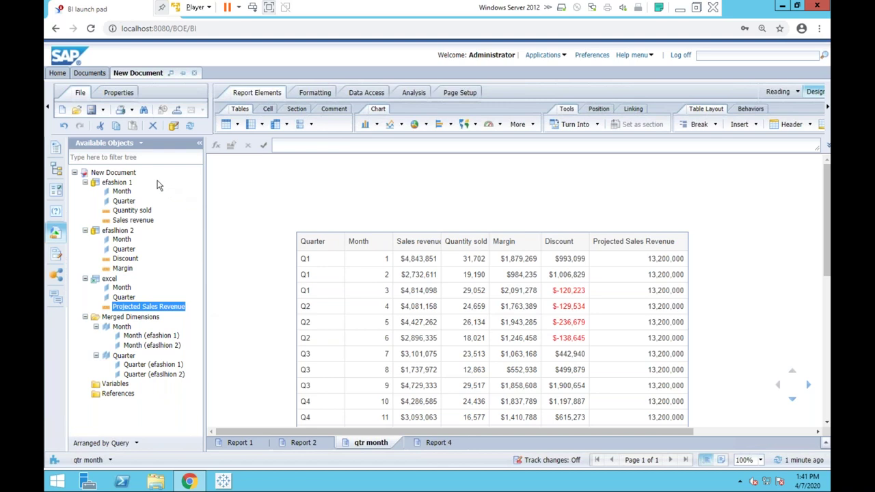
click(133, 175)
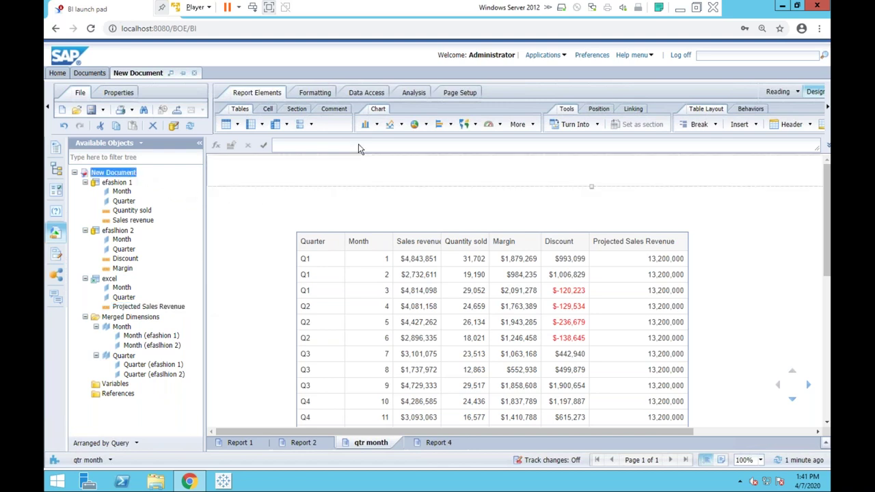
Step: In the Merge dialog, select the efashion 1, efashion 2 and excel Quarter objects, then cancel
click(375, 95)
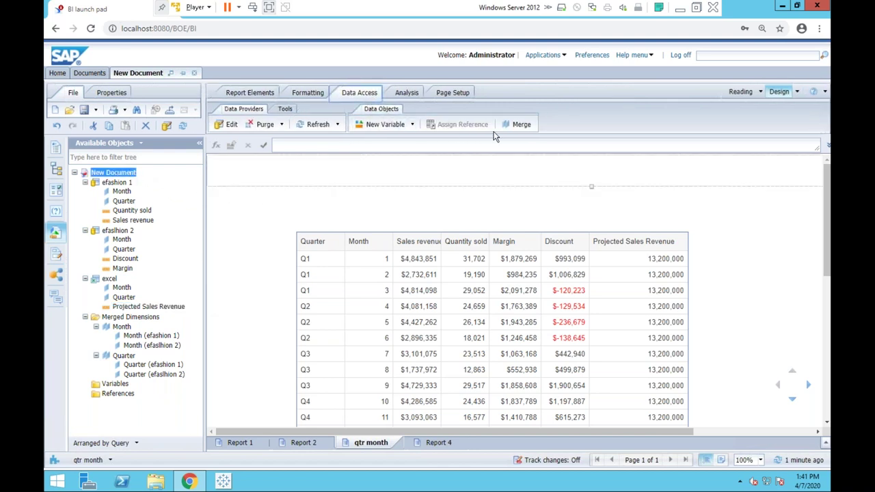
click(521, 125)
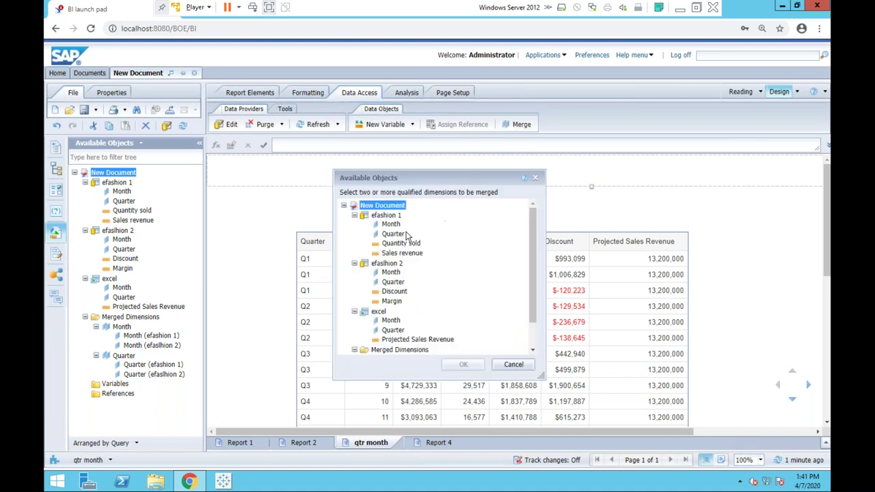
click(395, 234)
ctrl+click(394, 282)
ctrl+click(394, 330)
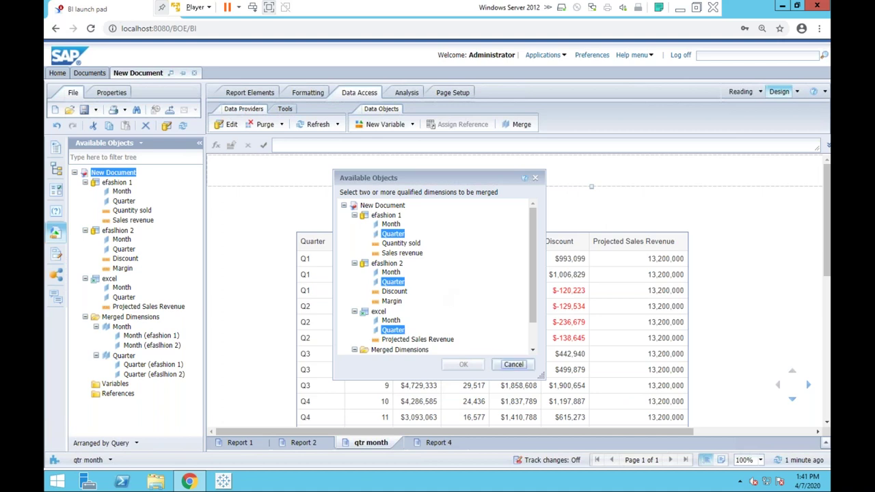
click(512, 365)
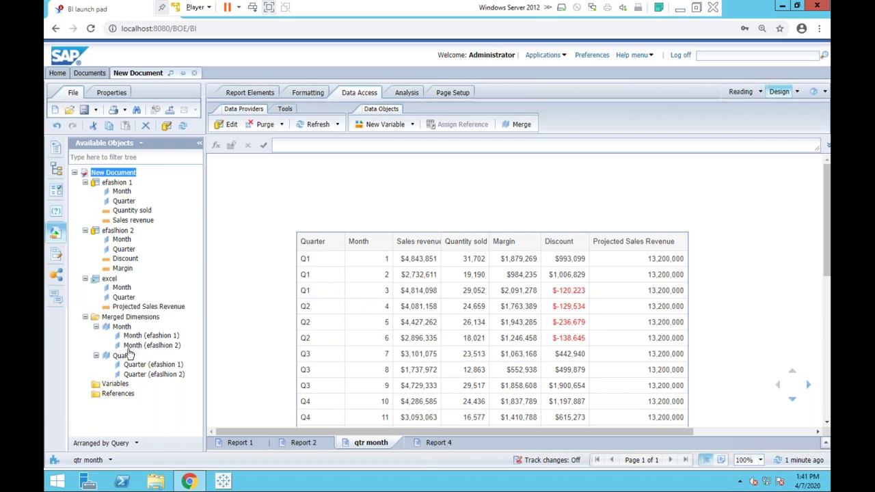
Step: Add excel's Quarter to the merged Quarter, so Projected Sales Revenue shows 3,600,000 to 4,100,000 per quarter
scroll(261, 320, down, 2)
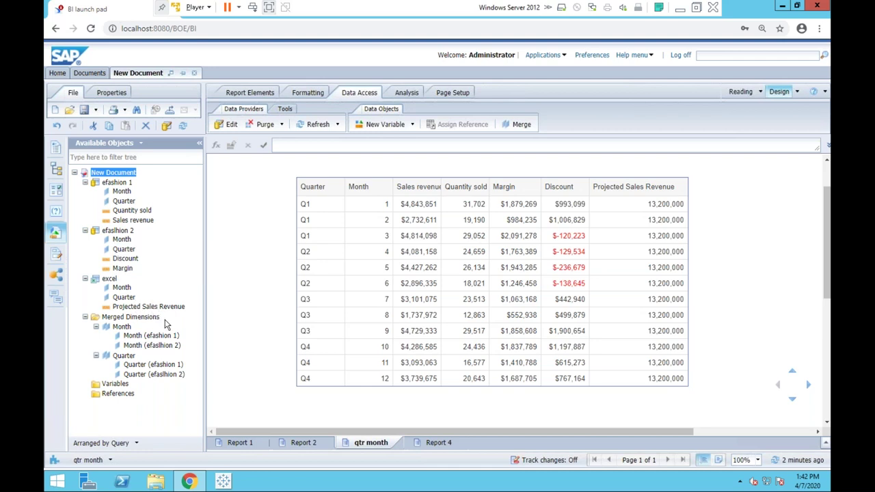
click(123, 358)
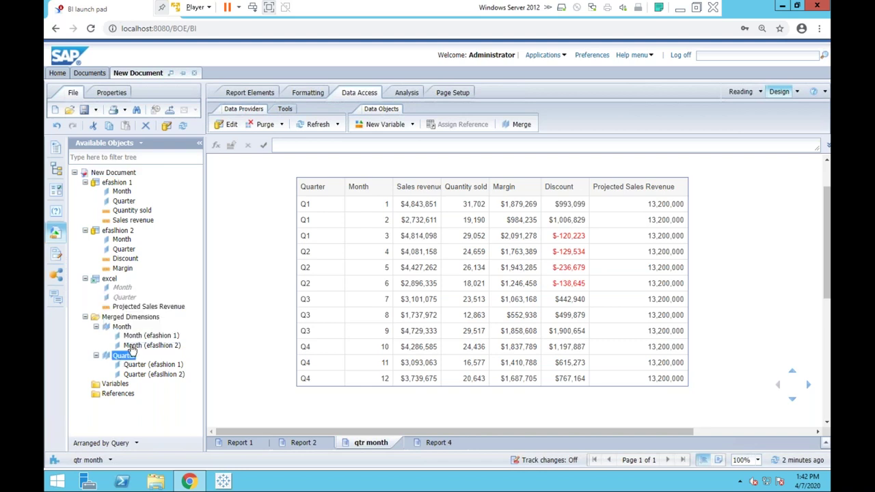
click(127, 299)
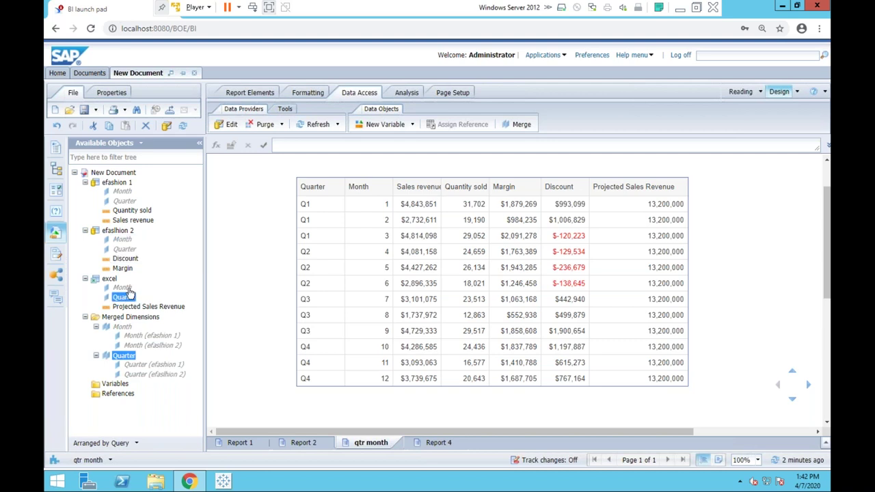
mouse_move(130, 291)
right_click(127, 301)
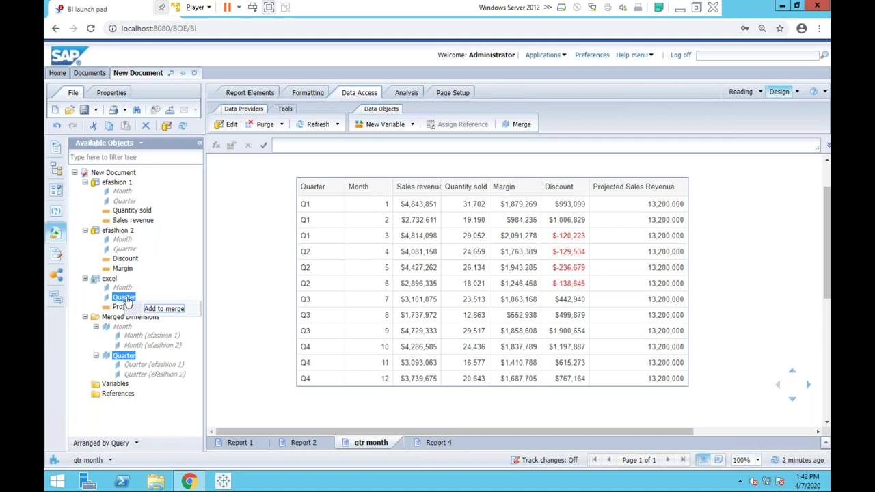
click(162, 310)
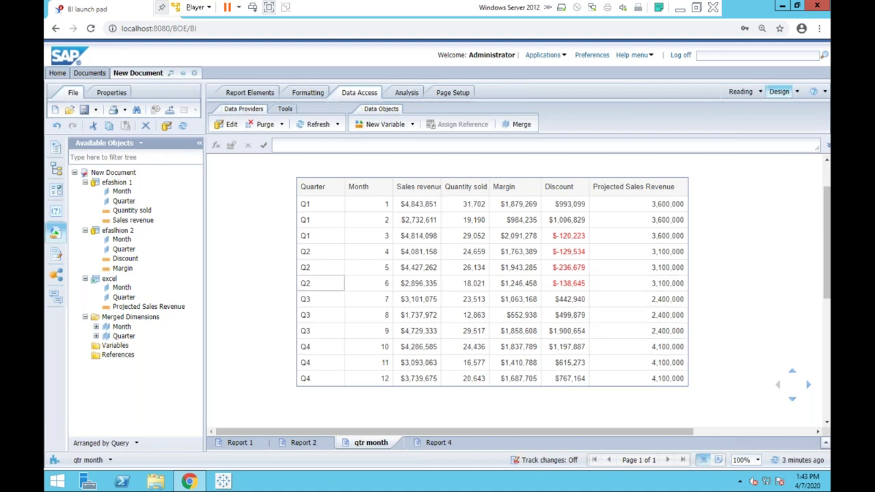
Step: Add the excel query's Month into the merged Month dimension
click(122, 327)
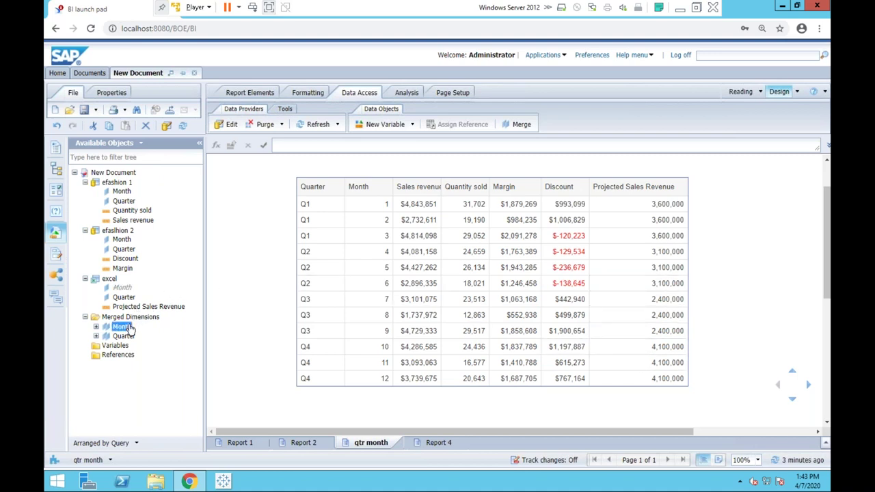
ctrl+click(123, 287)
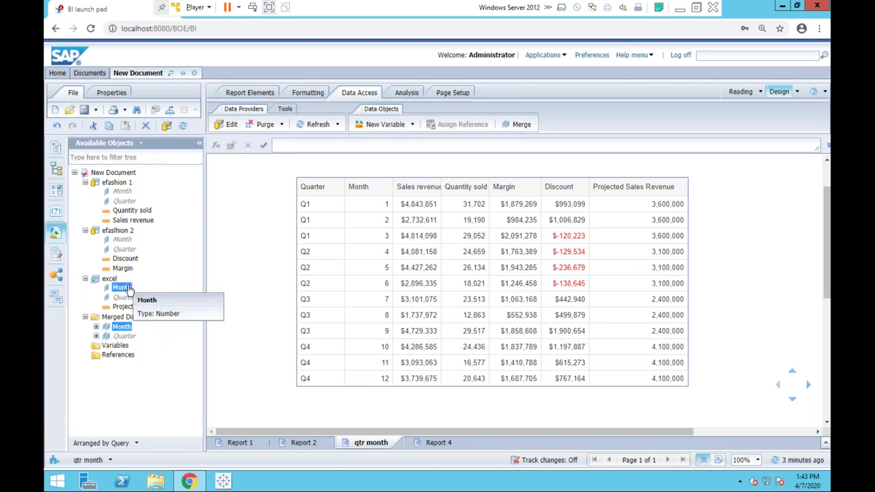
right_click(128, 289)
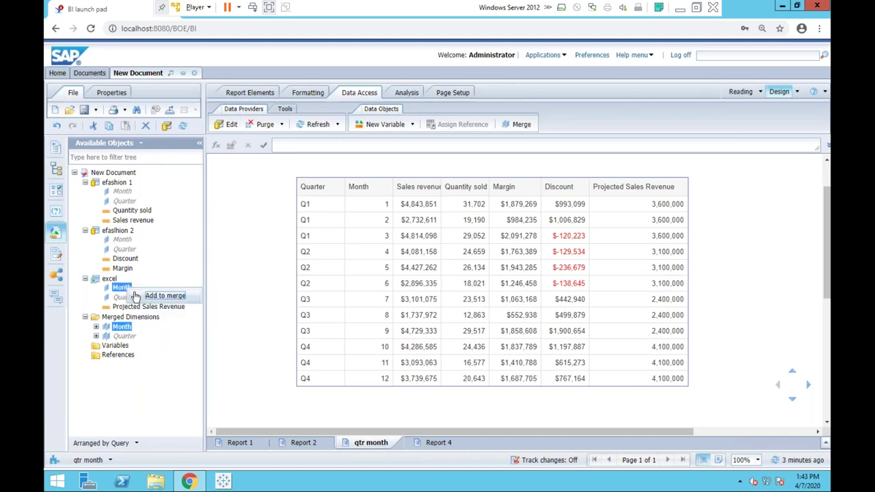
click(153, 298)
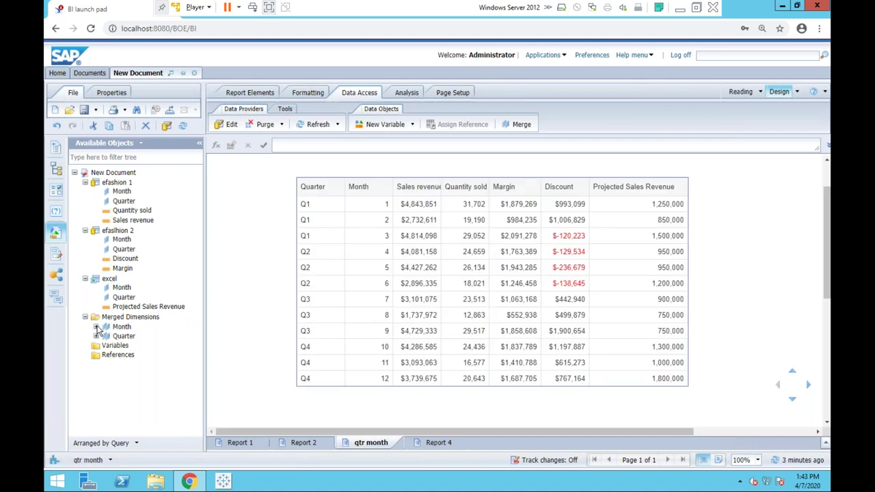
Step: Expand merged Month and Quarter to confirm each now lists three sources
click(96, 326)
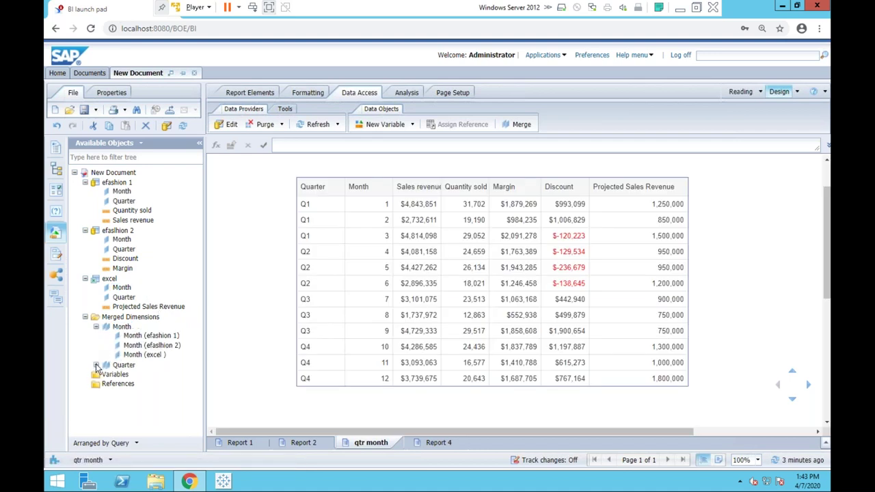
click(97, 365)
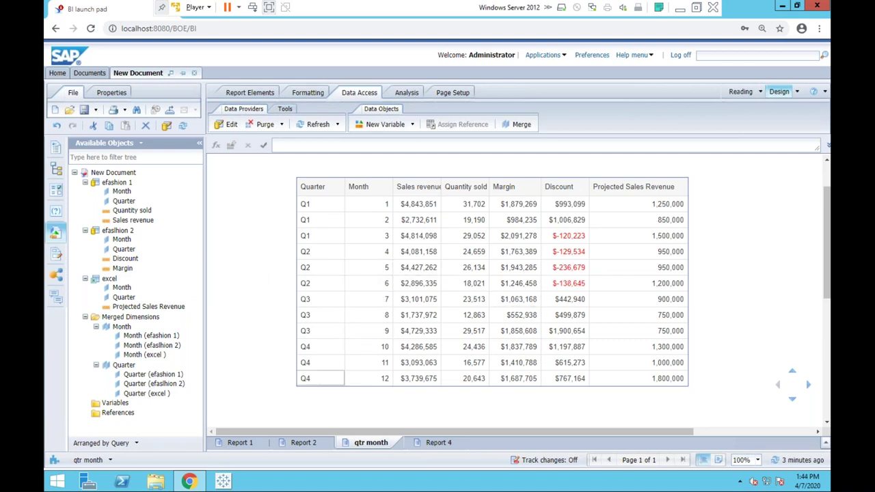
scroll(333, 421, up, 2)
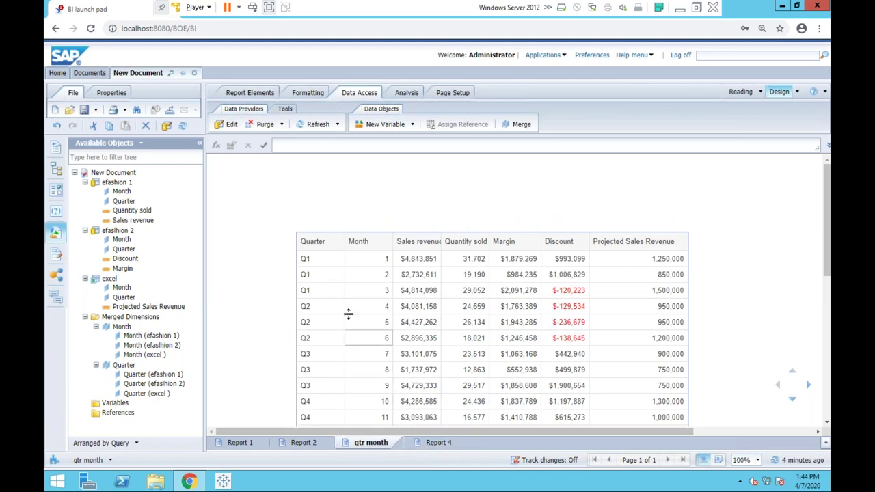
Step: Start a new query from the Island Resorts Marketing universe
click(167, 127)
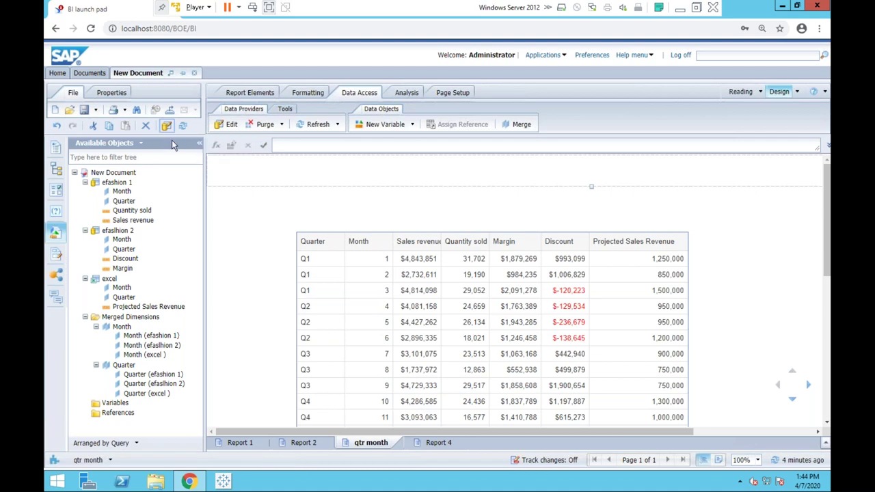
click(177, 148)
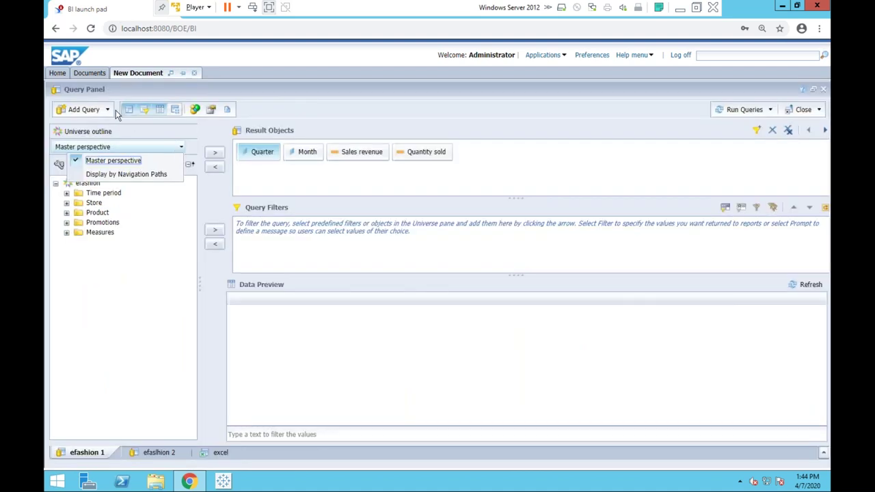
click(81, 110)
click(107, 109)
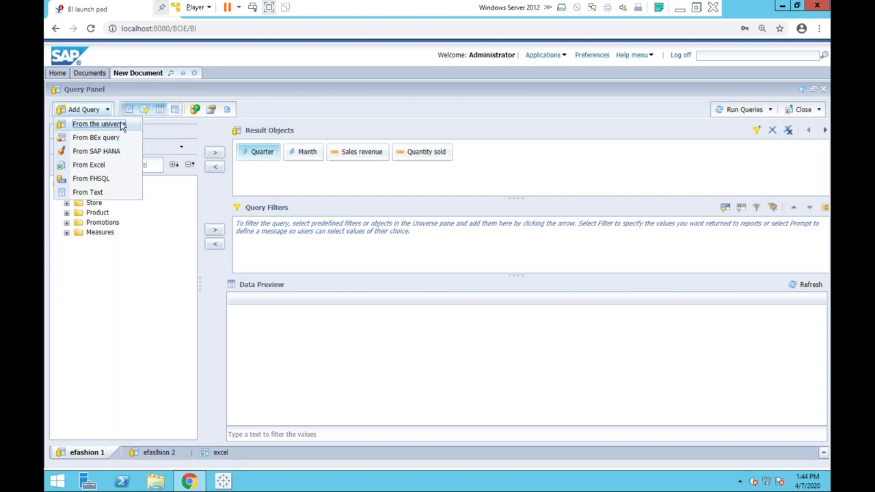
click(122, 125)
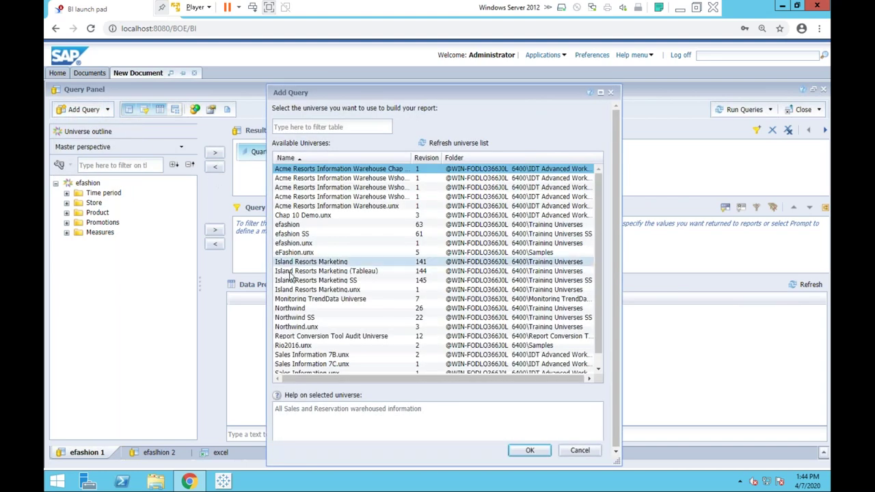
double_click(303, 263)
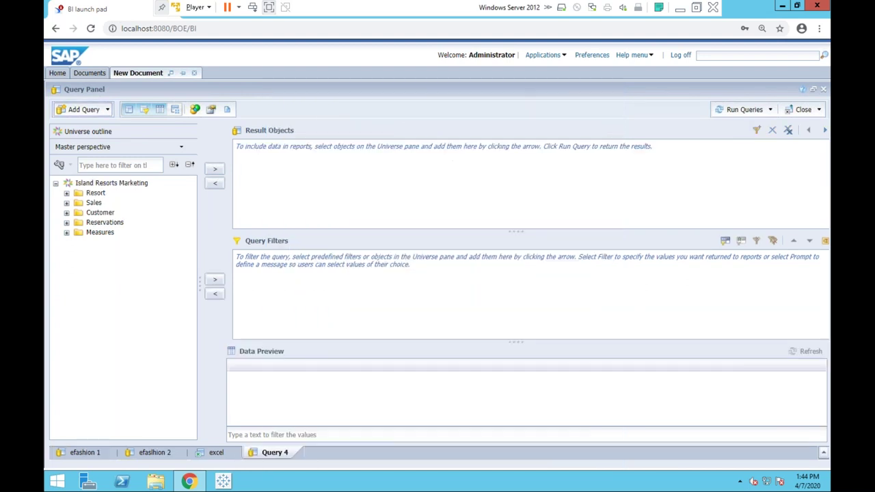
Step: Add Quarter, Month and Revenue to the new query's results
click(66, 202)
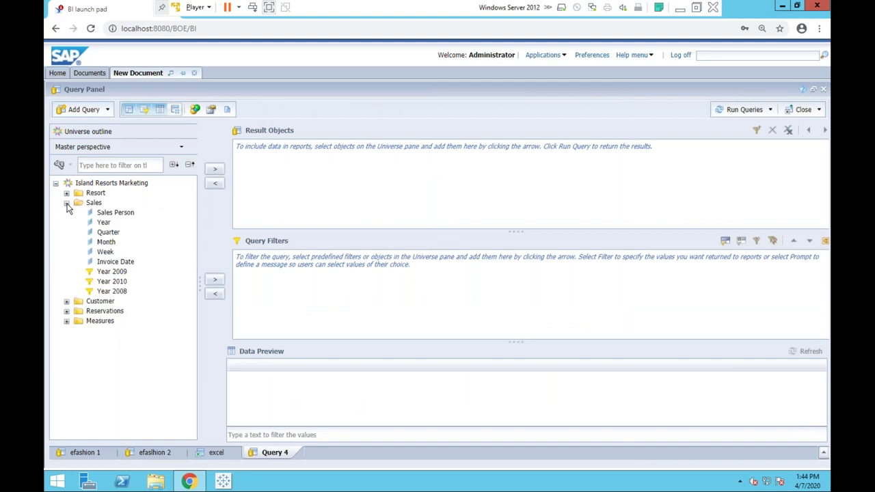
click(108, 233)
double_click(107, 233)
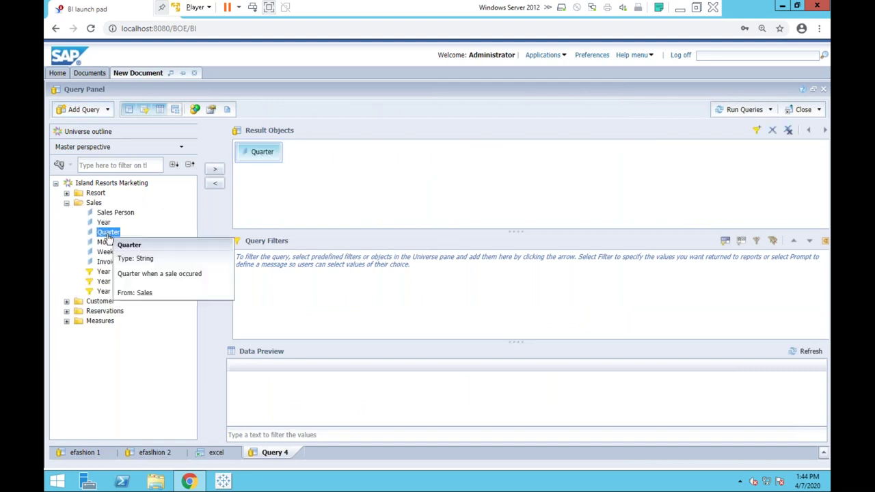
click(107, 243)
double_click(106, 243)
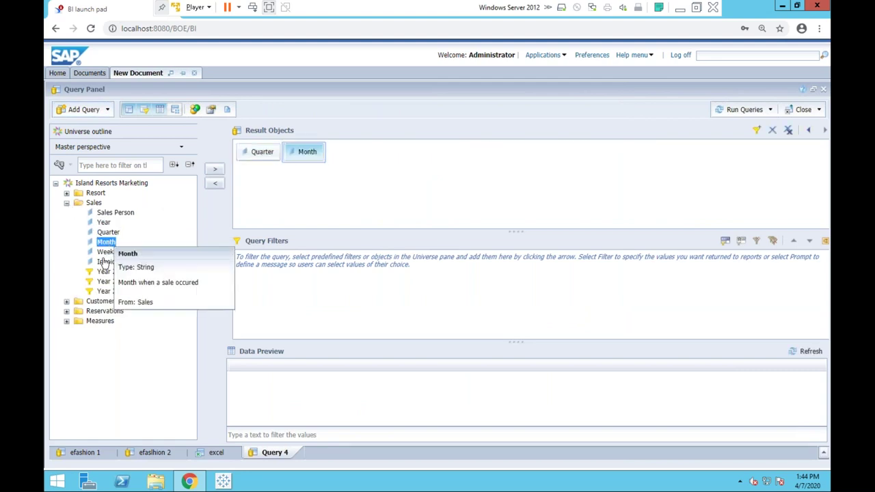
click(67, 320)
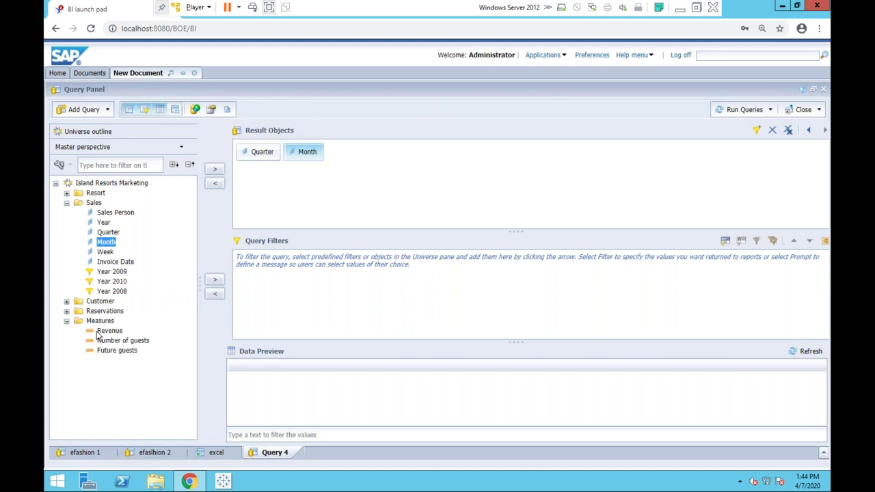
click(107, 331)
double_click(107, 332)
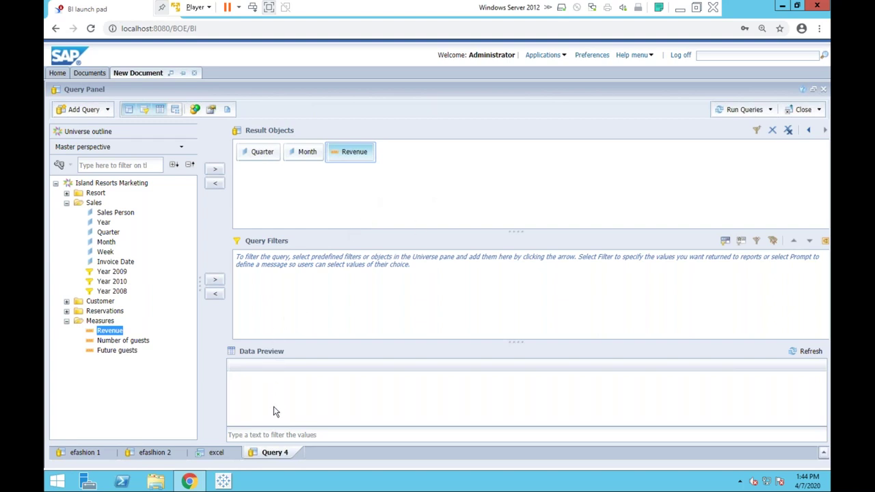
Step: Rename the query to 'island ressorts' and run only that query
right_click(279, 455)
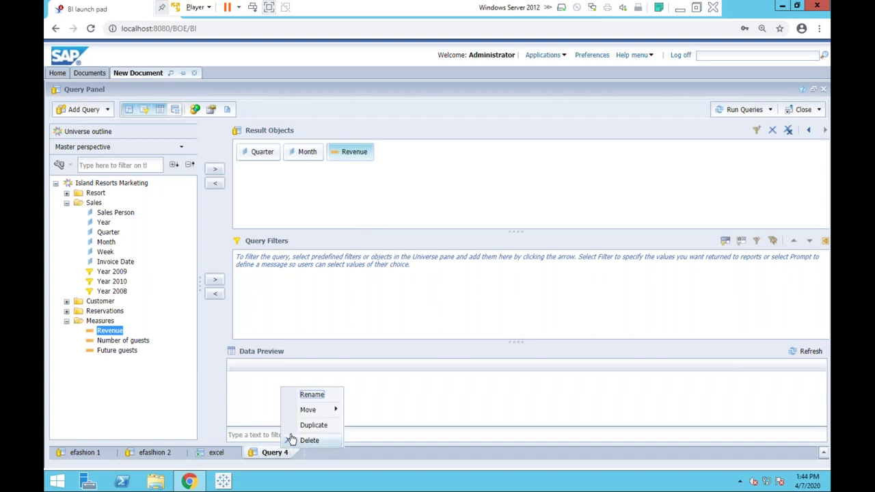
click(312, 394)
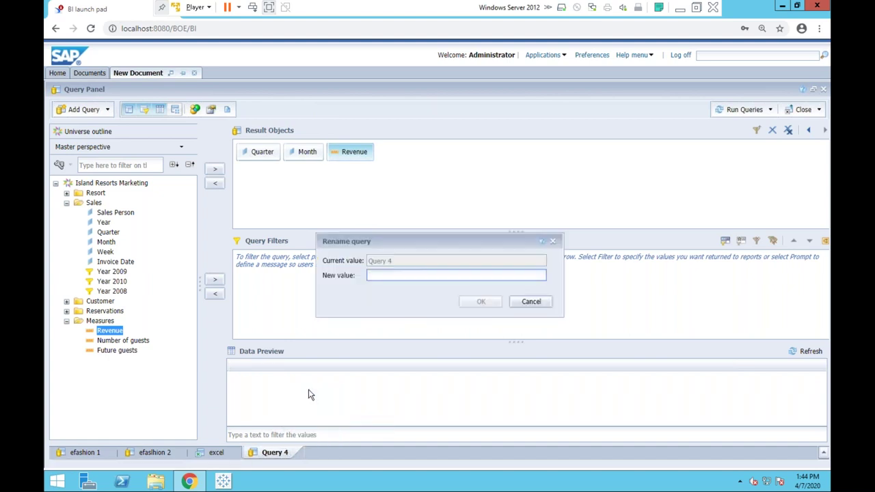
text(island)
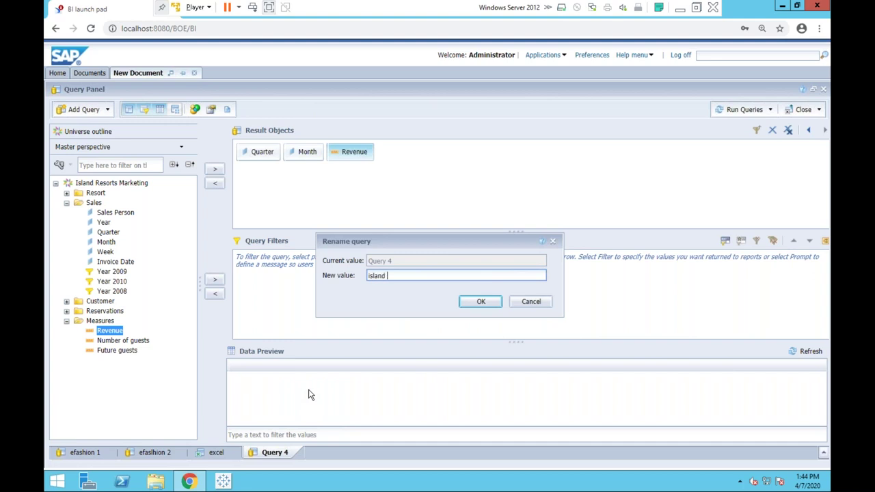
text( ressorts)
click(480, 301)
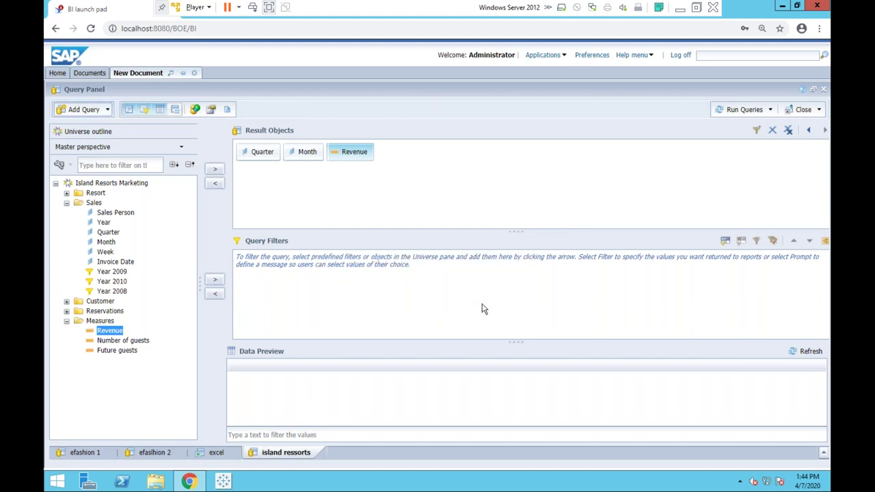
click(770, 110)
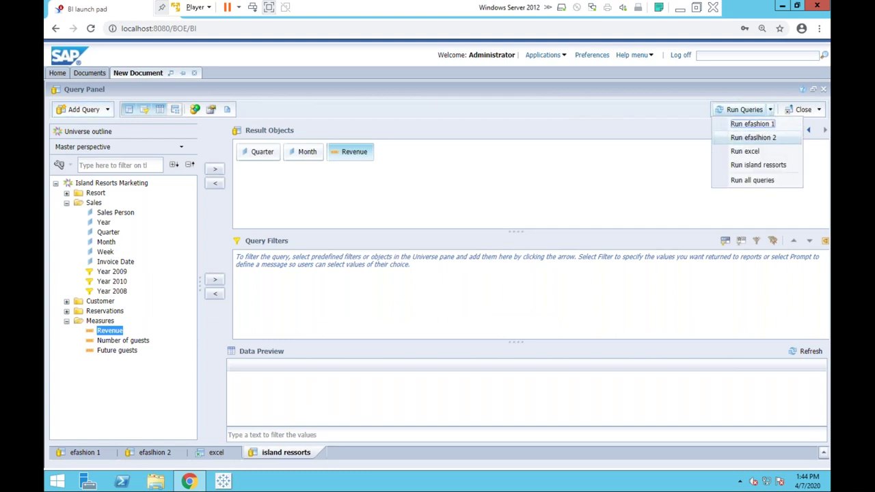
click(770, 166)
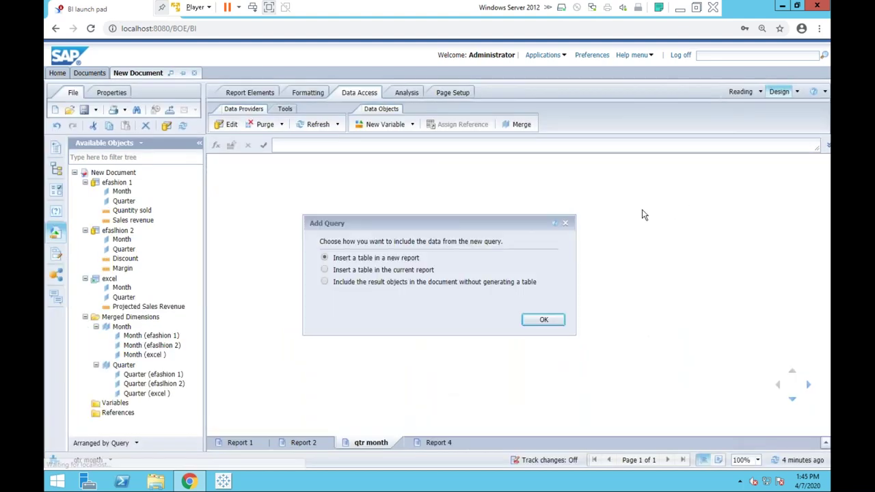
Step: Place the island ressorts data as a table on new Report 5 and drag it further right
click(541, 319)
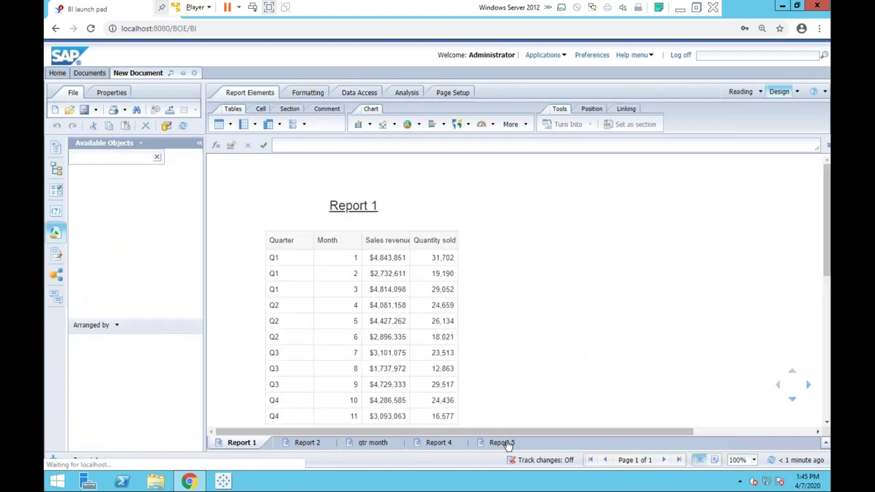
click(505, 443)
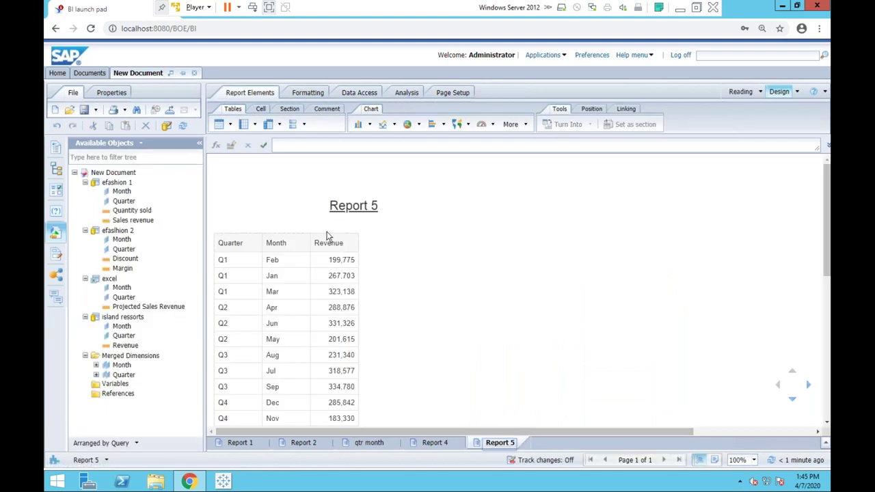
drag(326, 234, 408, 234)
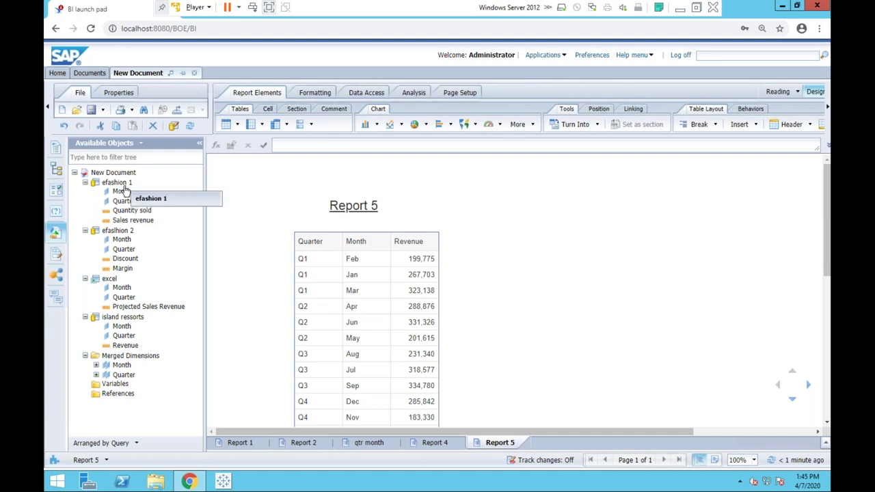
mouse_move(124, 193)
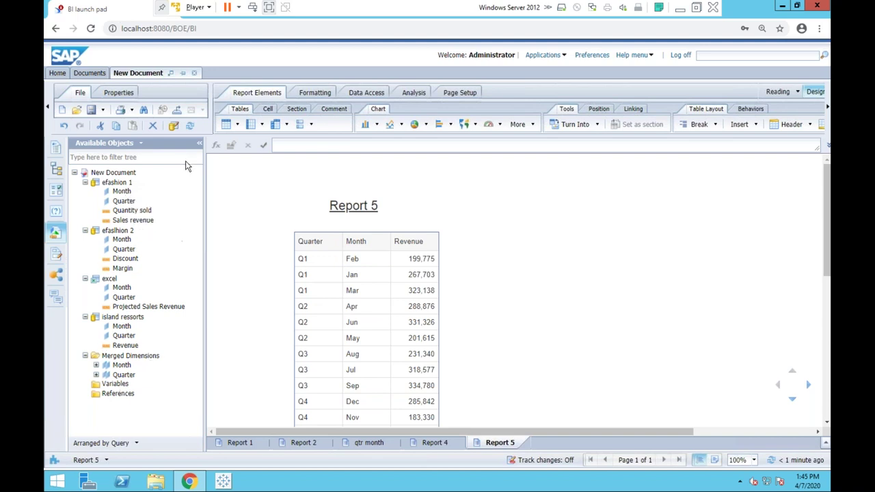
Step: Open the multi dp document from the Demo folder for modification
click(106, 76)
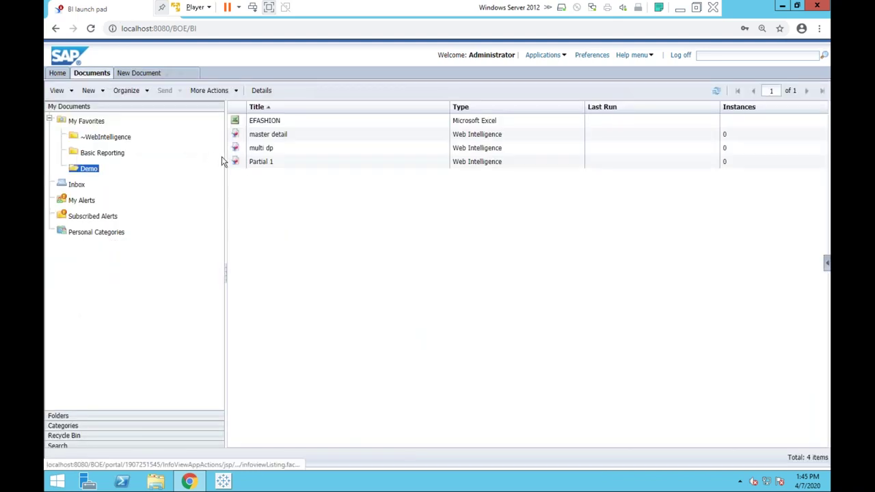
click(265, 164)
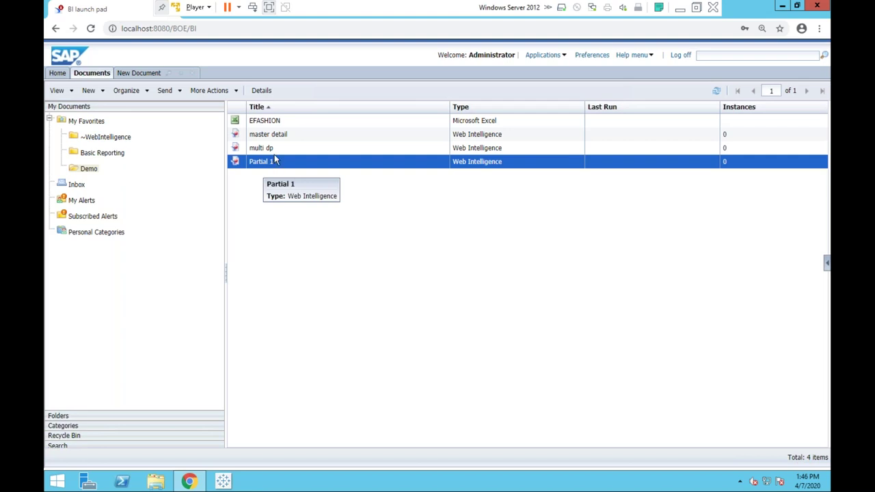
click(274, 153)
right_click(273, 154)
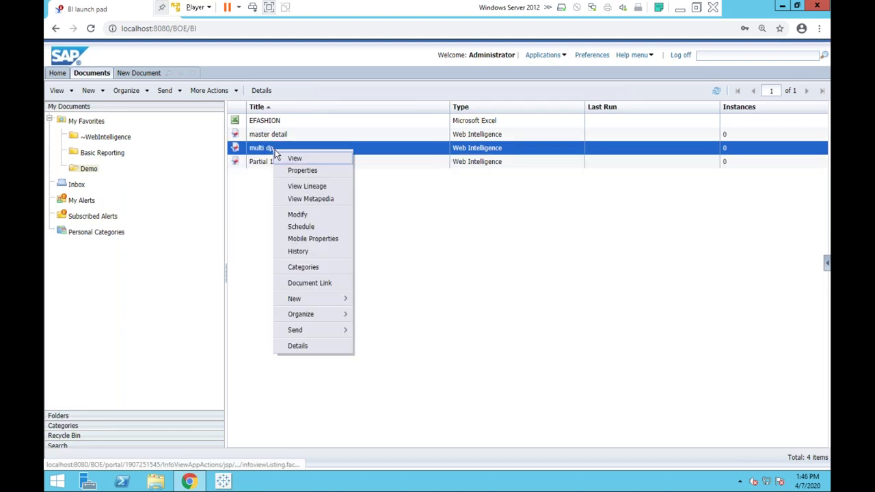
click(307, 214)
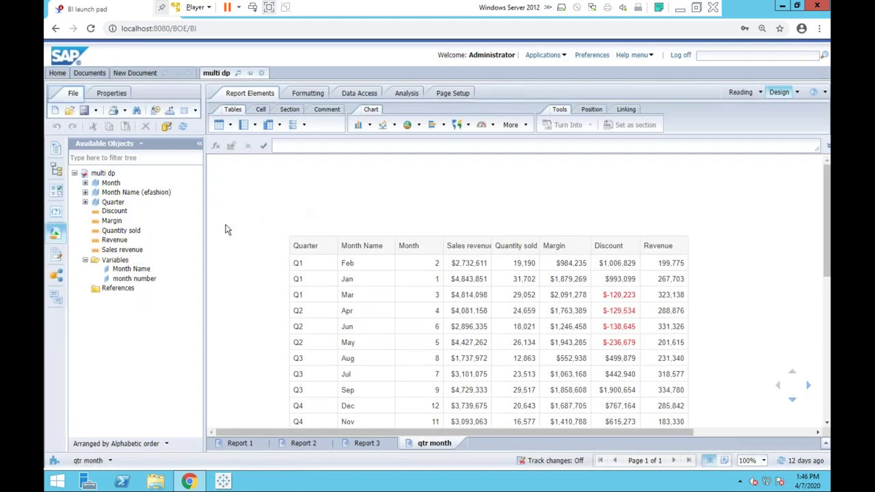
Step: Review the Month Name variable's formula in Edit Variable and close it
click(137, 270)
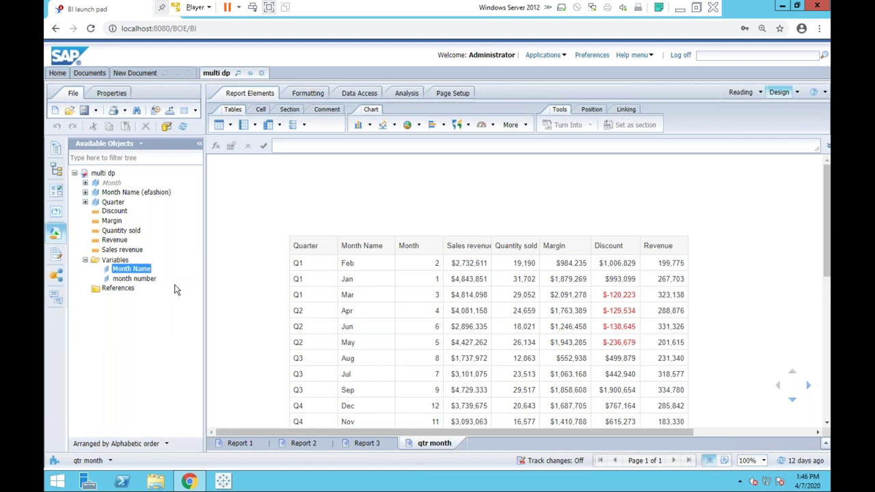
click(141, 280)
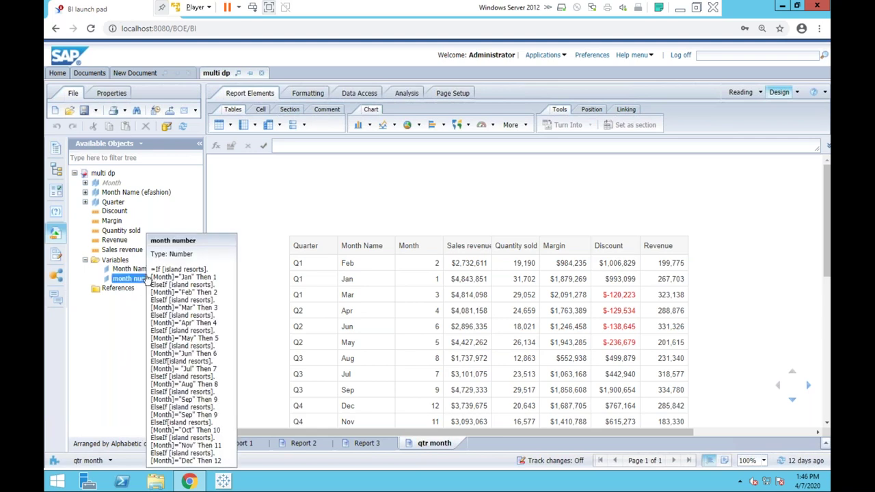
click(144, 270)
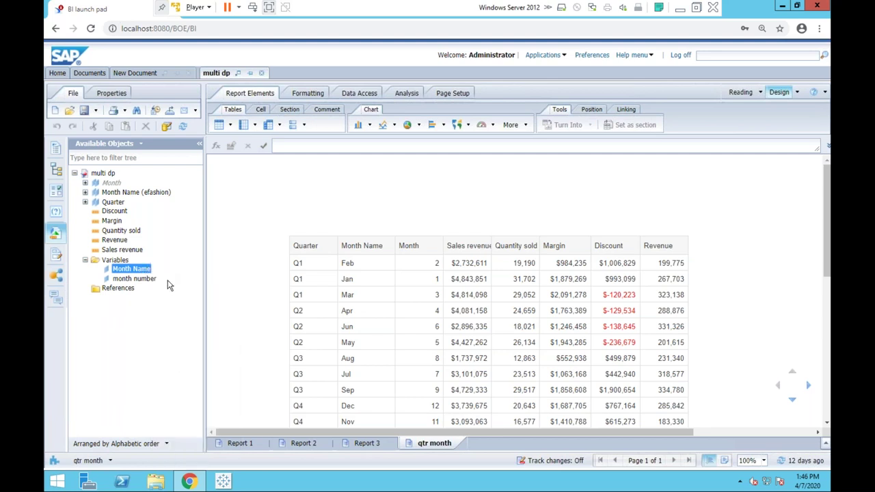
double_click(146, 270)
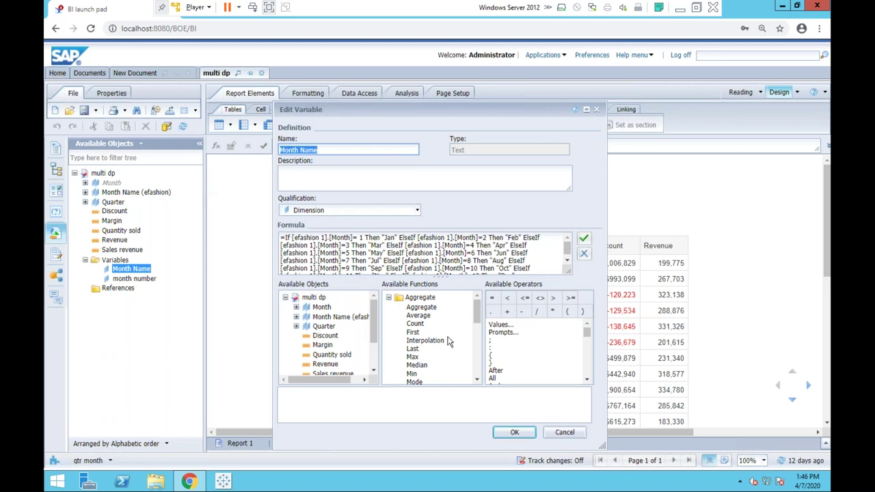
click(514, 432)
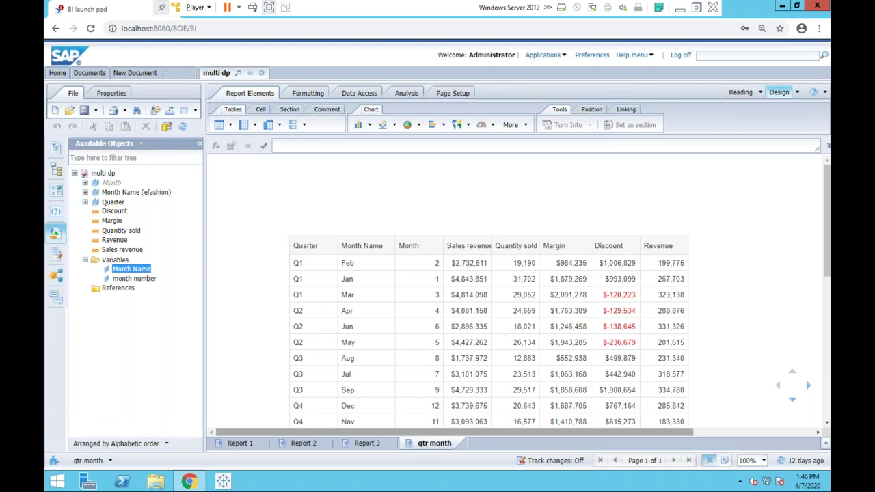
click(523, 406)
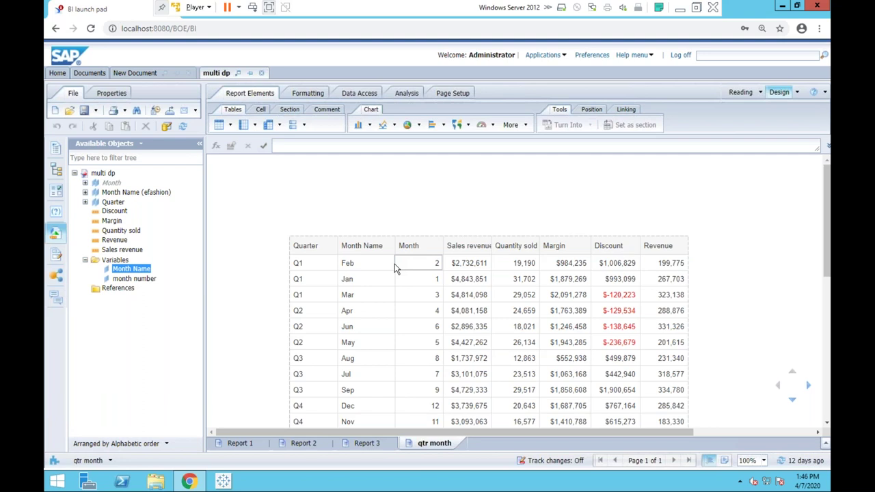
Step: Review the month number variable's definition, then view Report 3 ordered Jan to Nov
click(135, 279)
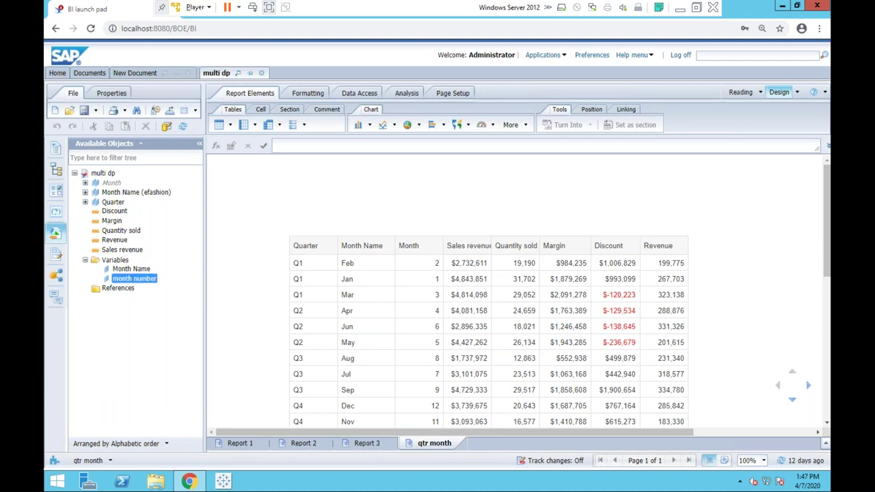
double_click(135, 279)
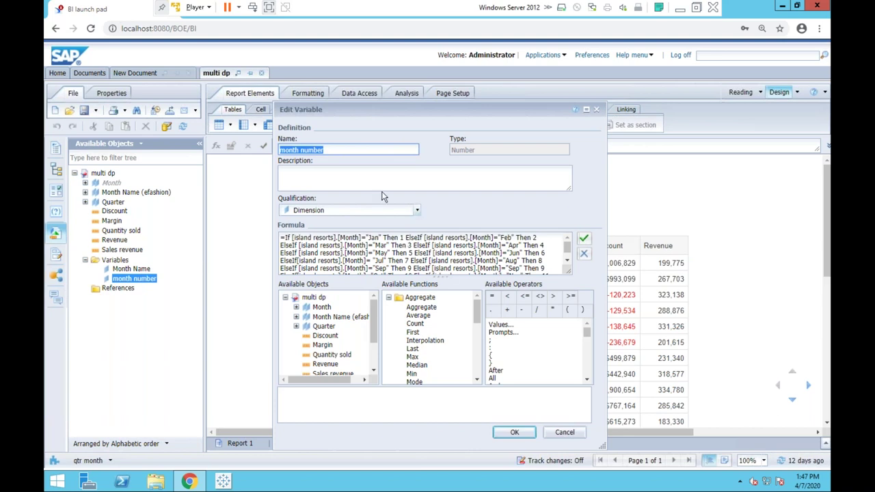
click(564, 432)
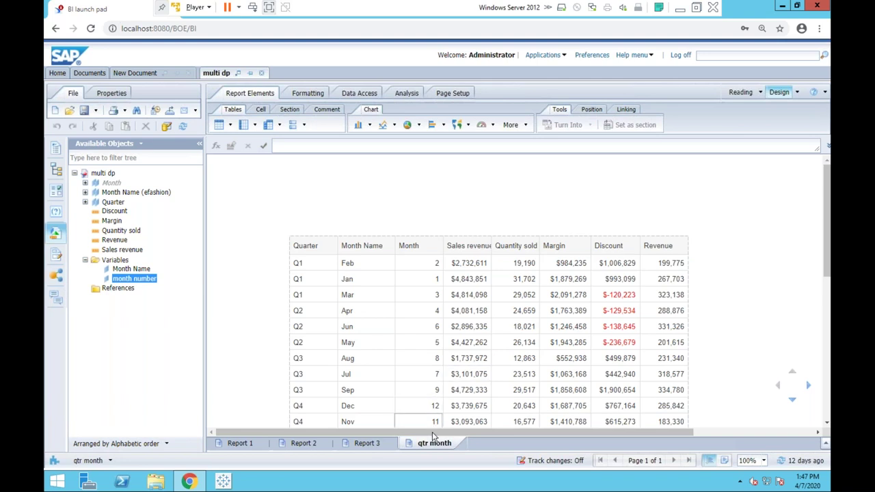
click(367, 443)
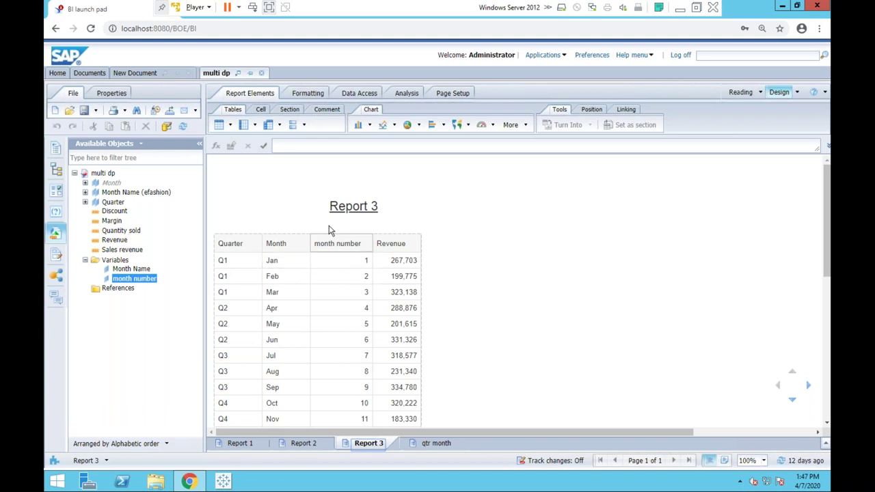
Step: In New Document, duplicate the qtr month report and rename the copy 'qtr'
click(155, 74)
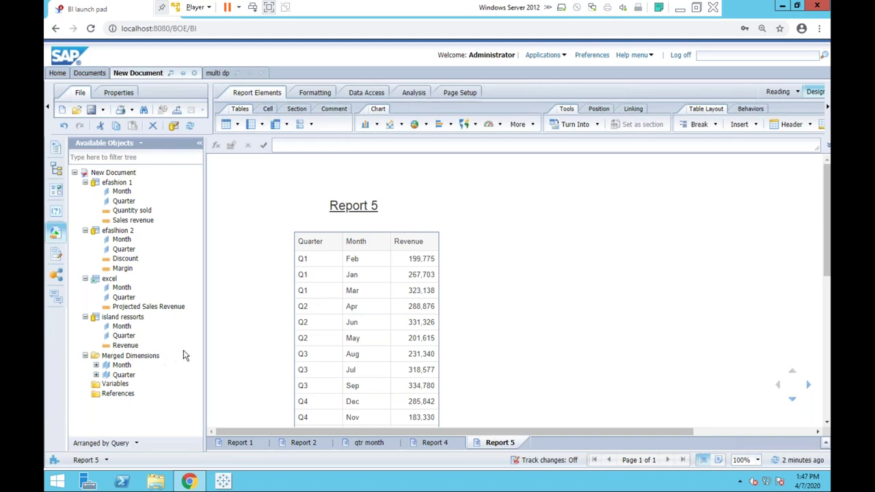
right_click(362, 442)
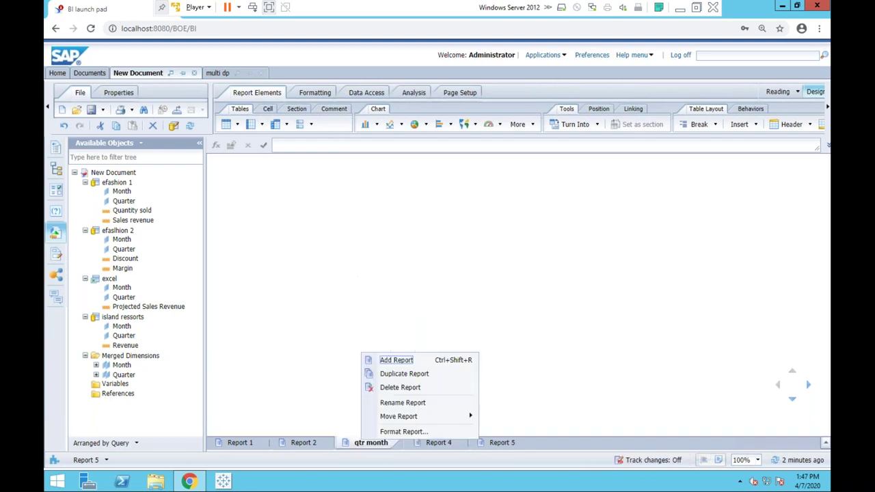
click(392, 373)
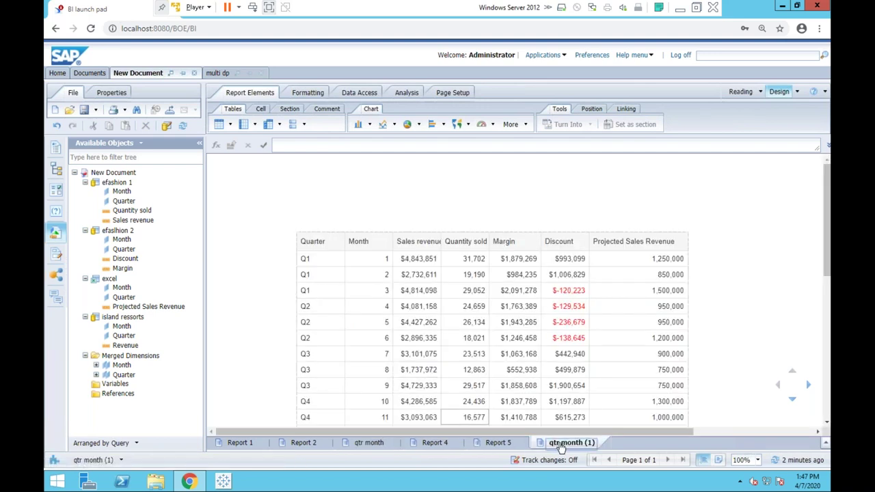
double_click(560, 444)
text(qtr)
key(Return)
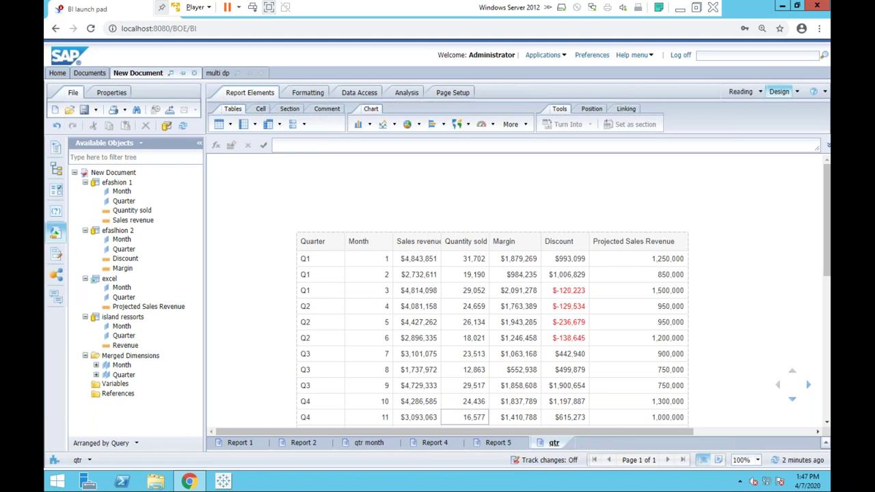
Step: Delete the Month column from the qtr table, leaving one aggregated row per quarter Q1–Q4
click(360, 306)
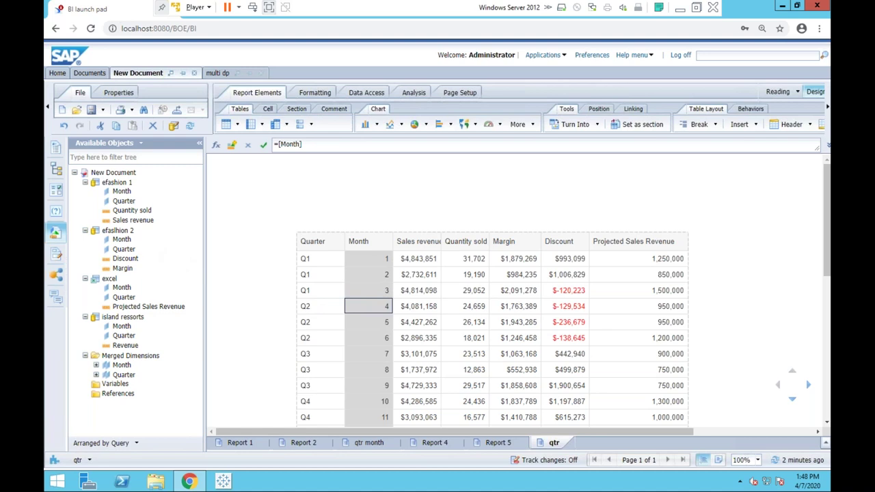
key(Delete)
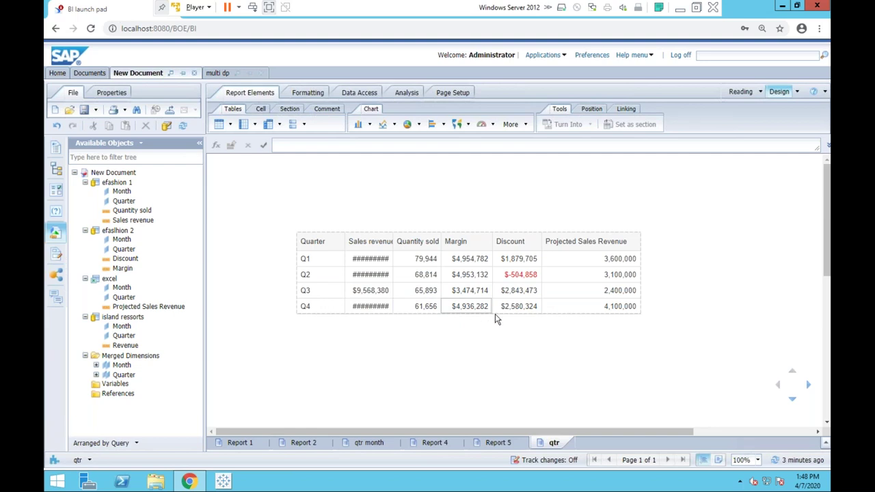
click(390, 258)
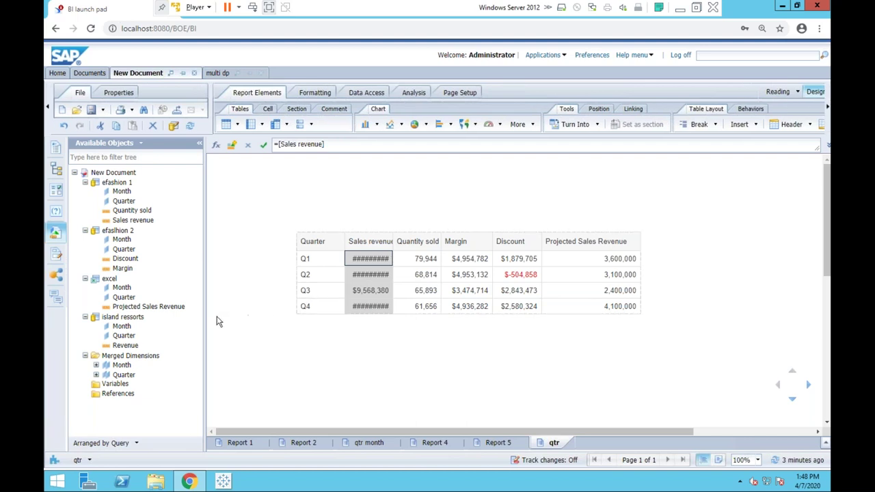
click(96, 375)
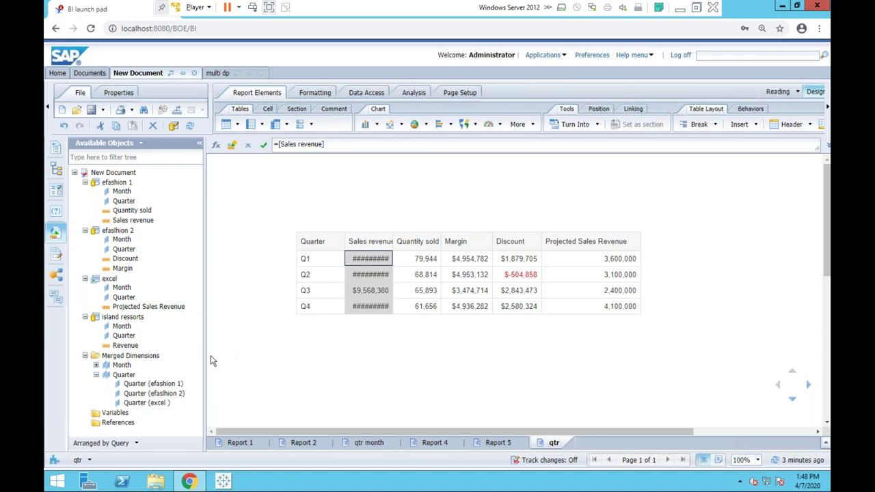
Step: Add island ressorts Revenue as a table column and merge its Quarter into the merged Quarter
drag(125, 345, 641, 271)
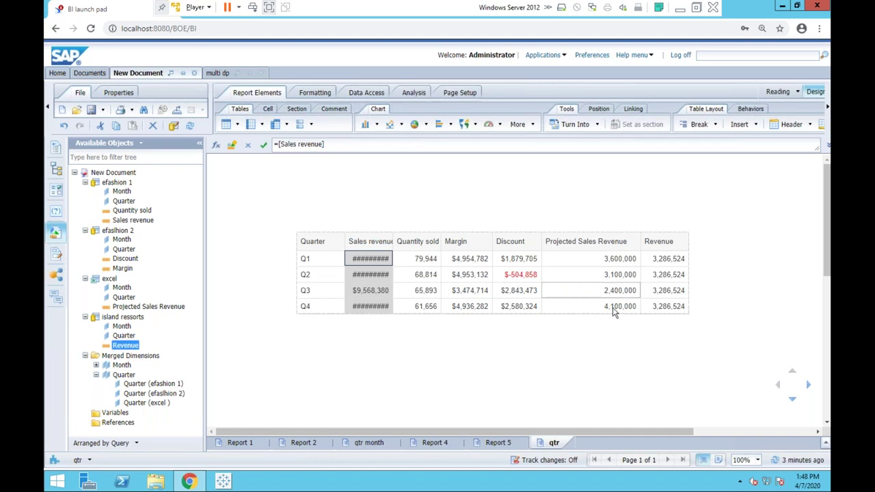
click(127, 374)
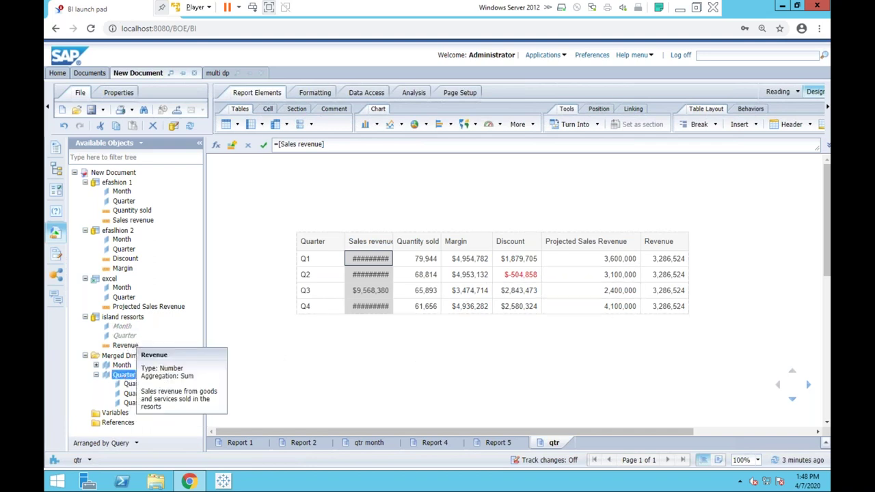
ctrl+click(125, 335)
right_click(134, 338)
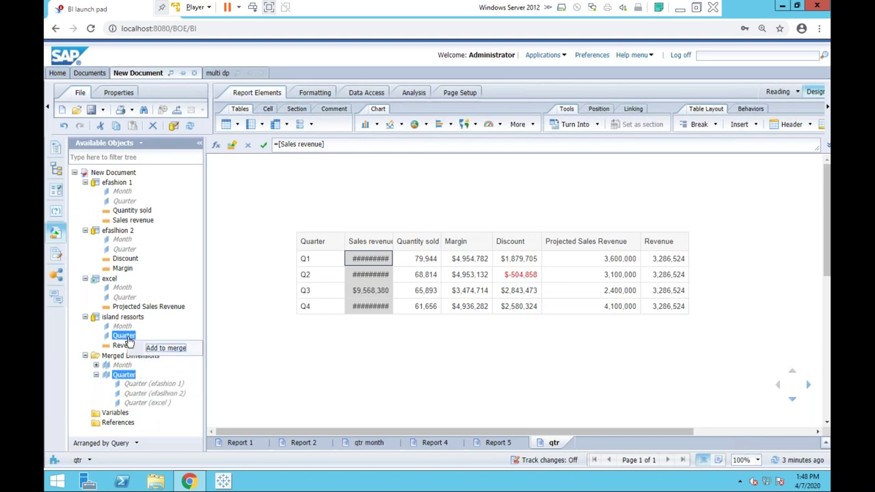
click(164, 348)
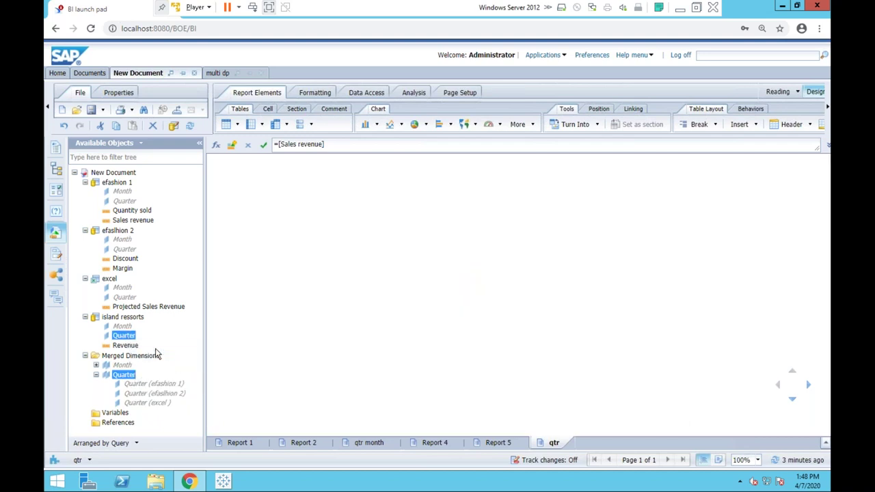
Step: Expand merged Month and Quarter to review their source queries
click(96, 366)
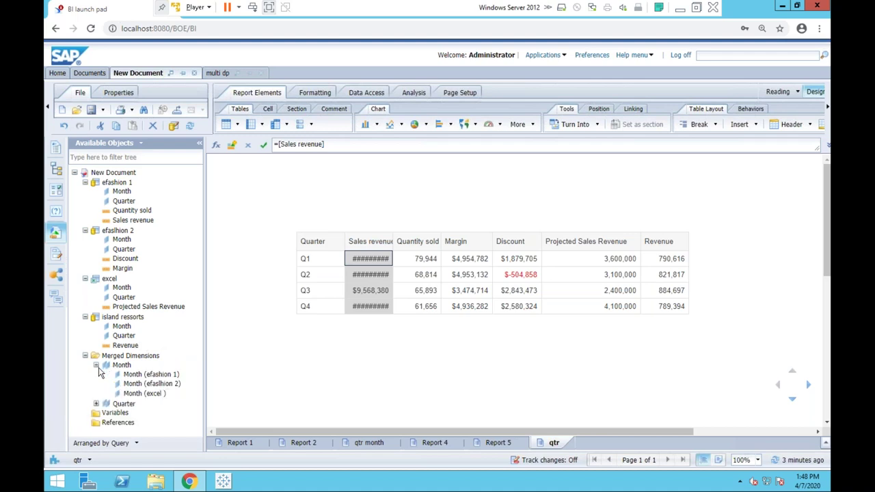
click(97, 404)
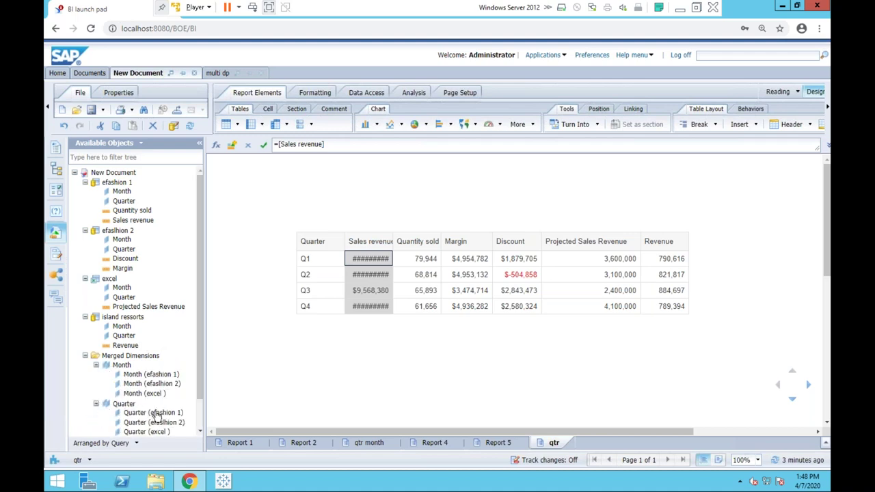
scroll(198, 395, down, 2)
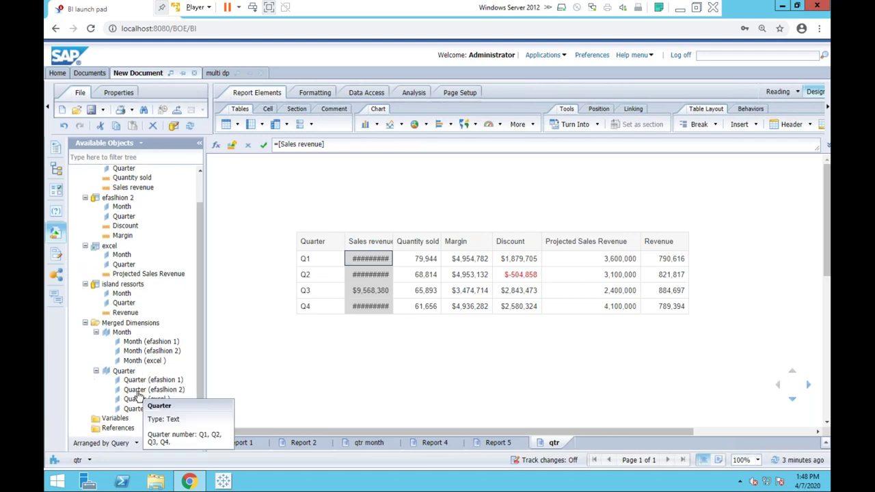
click(382, 99)
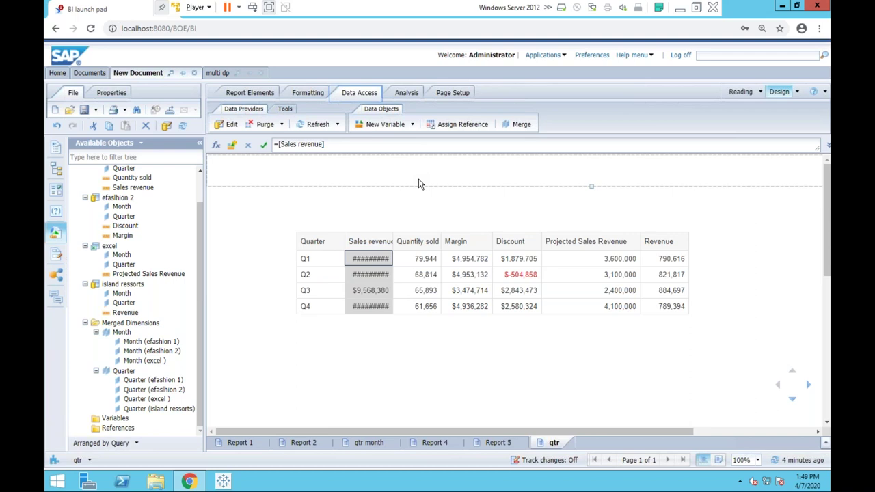
Step: Minimize the BI session and show slide 2 of the webinar deck, on open enrollment and customised training
click(680, 9)
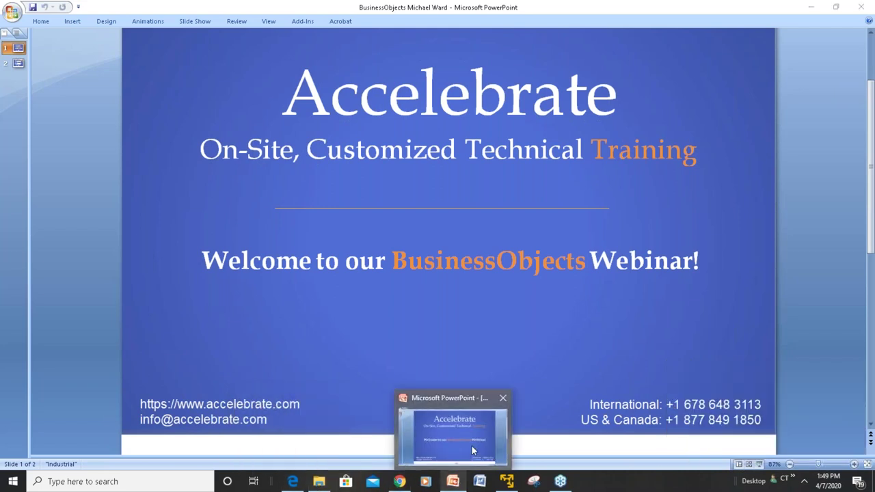
scroll(487, 371, down, 2)
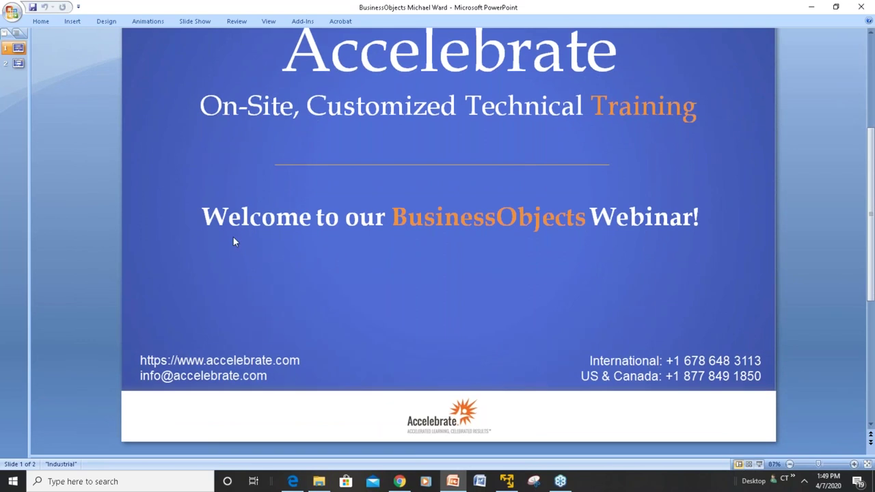
click(18, 63)
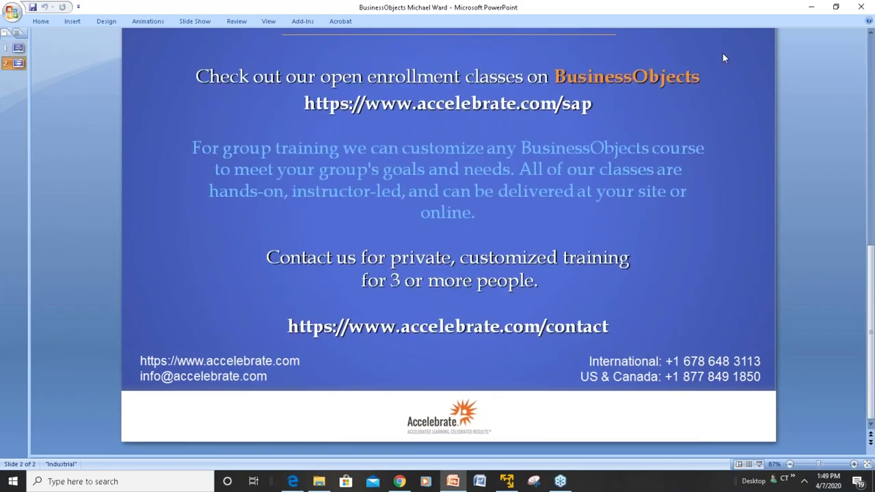